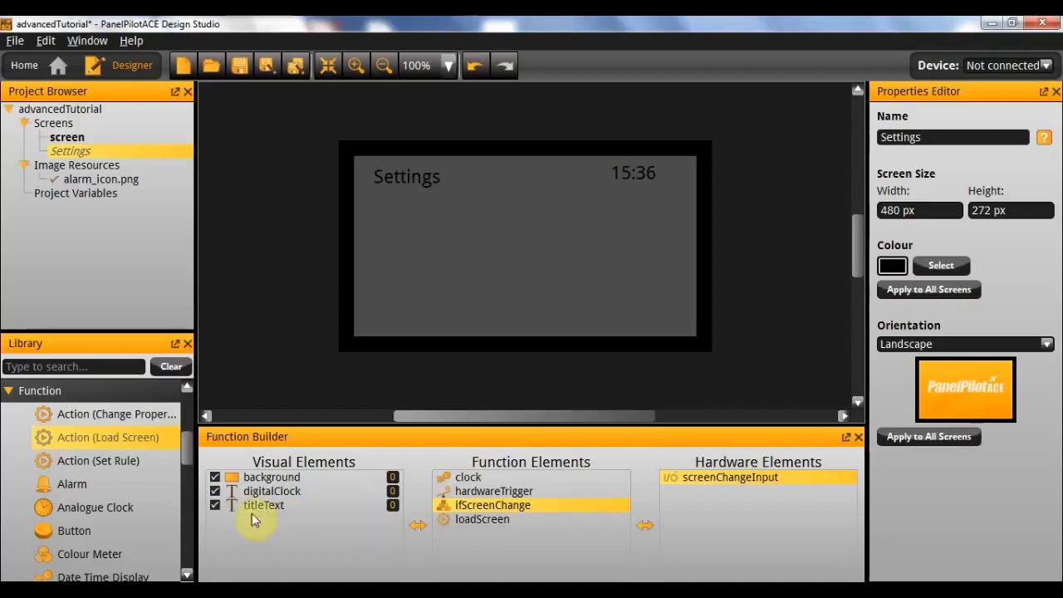
Copy the orange gradient rectangle behind the Module House reading and paste it onto the Settings screen.
{"action": "scroll", "coordinate": [83, 461], "scroll_direction": "up", "scroll_amount": 4}
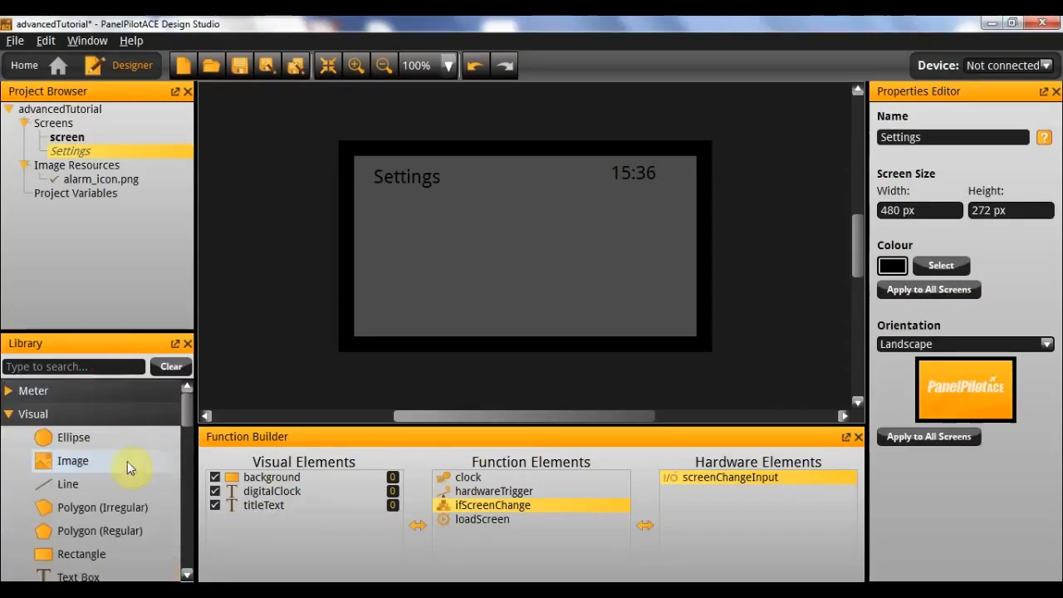
{"action": "scroll", "coordinate": [133, 459], "scroll_direction": "down", "scroll_amount": 1}
{"action": "scroll", "coordinate": [90, 470], "scroll_direction": "up", "scroll_amount": 1}
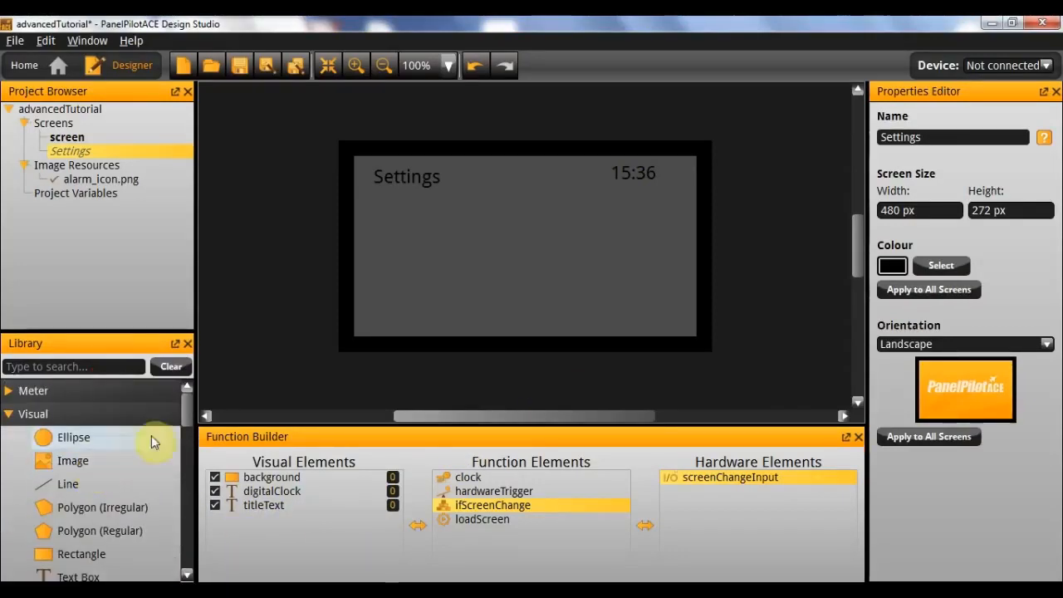
{"action": "left_click", "coordinate": [111, 134]}
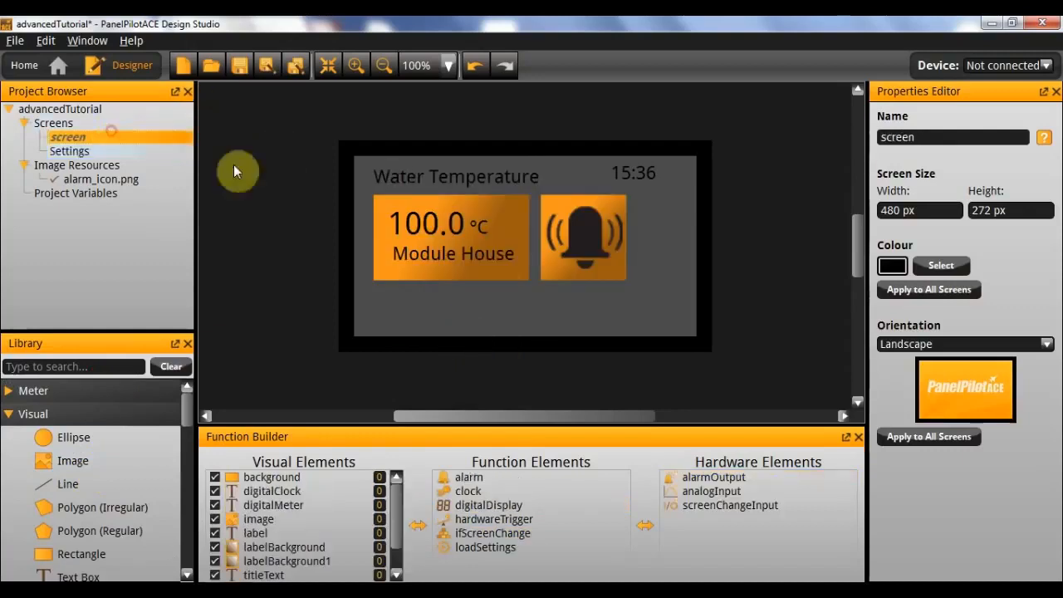
{"action": "left_click", "coordinate": [505, 278]}
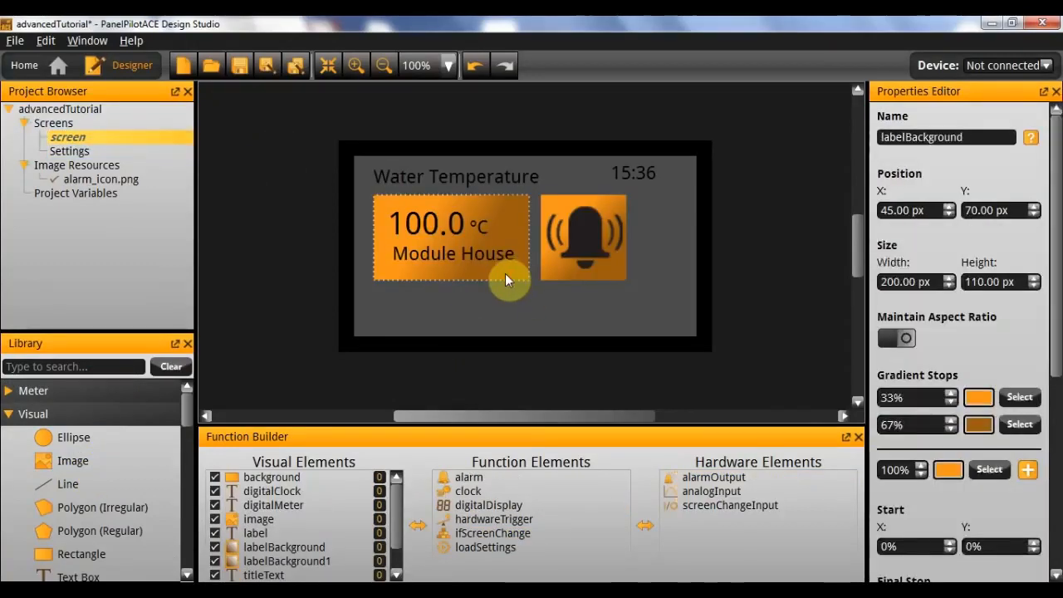
{"action": "left_click", "coordinate": [56, 152]}
{"action": "left_click", "coordinate": [432, 229]}
{"action": "key", "text": "ctrl+v"}
Resize the pasted gradient rectangle to about 199 × 42 px and place it below the Settings title at about X 38, Y 94 px.
{"action": "left_click", "coordinate": [564, 278]}
{"action": "left_click_drag", "start_coordinate": [564, 277], "coordinate": [478, 228]}
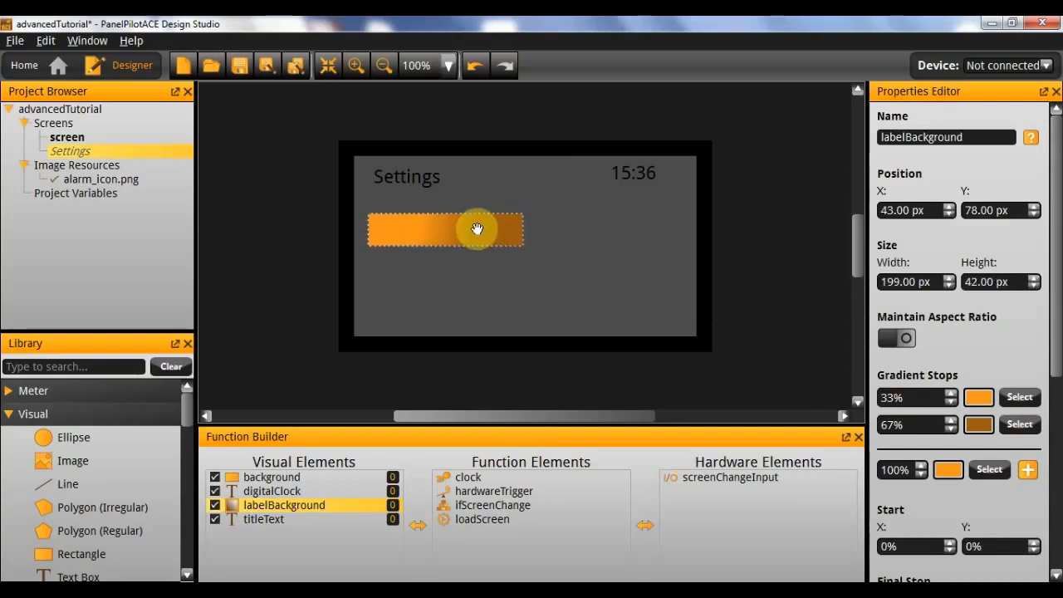
{"action": "left_click", "coordinate": [488, 310]}
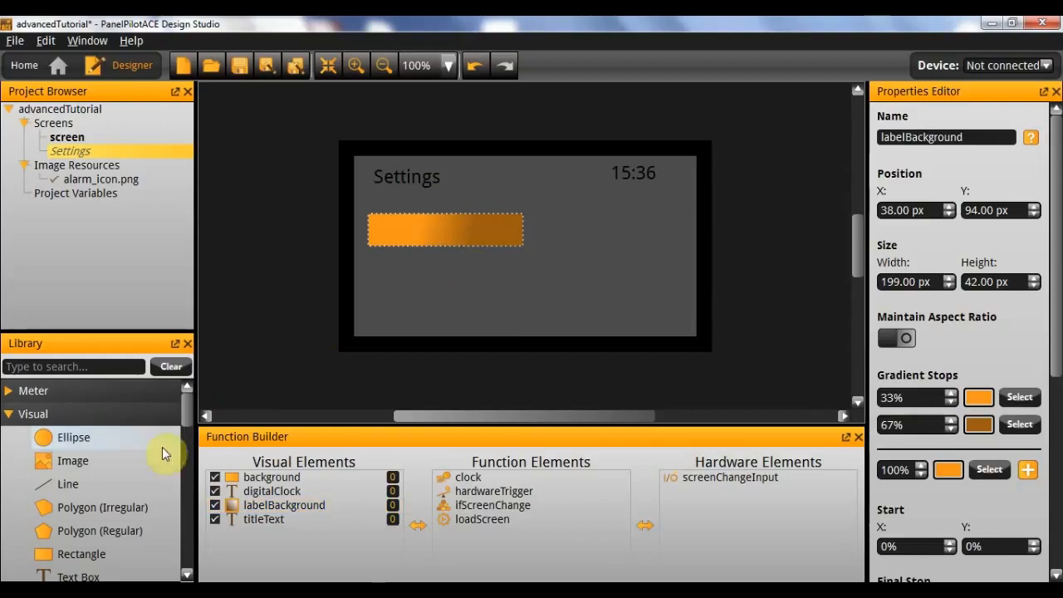
Add an ellipse below the gradient rectangle on the Settings screen and fill it with black.
{"action": "left_click_drag", "start_coordinate": [71, 439], "coordinate": [476, 290]}
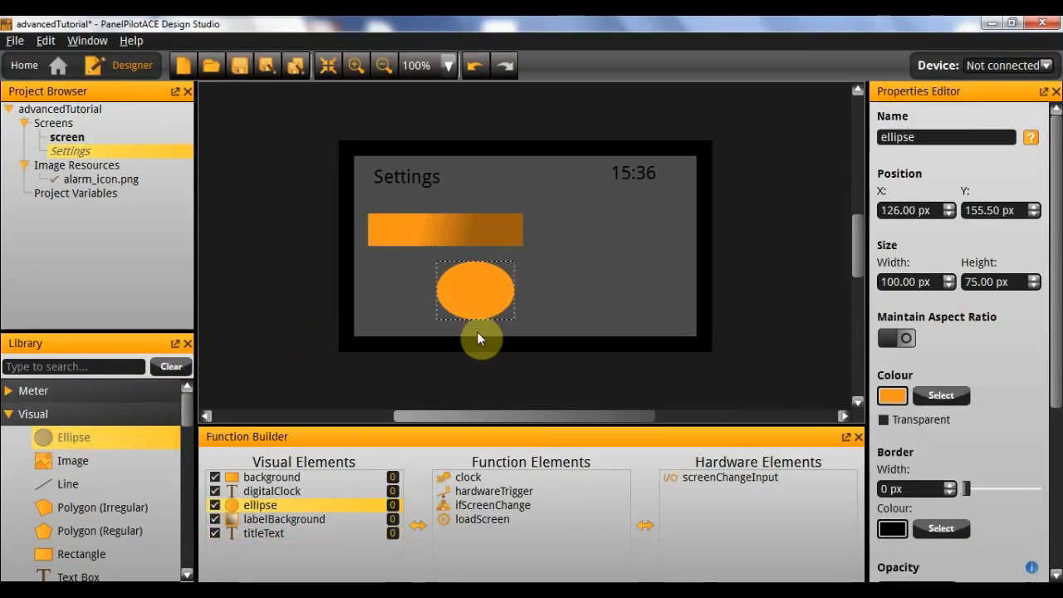
{"action": "left_click", "coordinate": [943, 397]}
{"action": "left_click", "coordinate": [317, 204]}
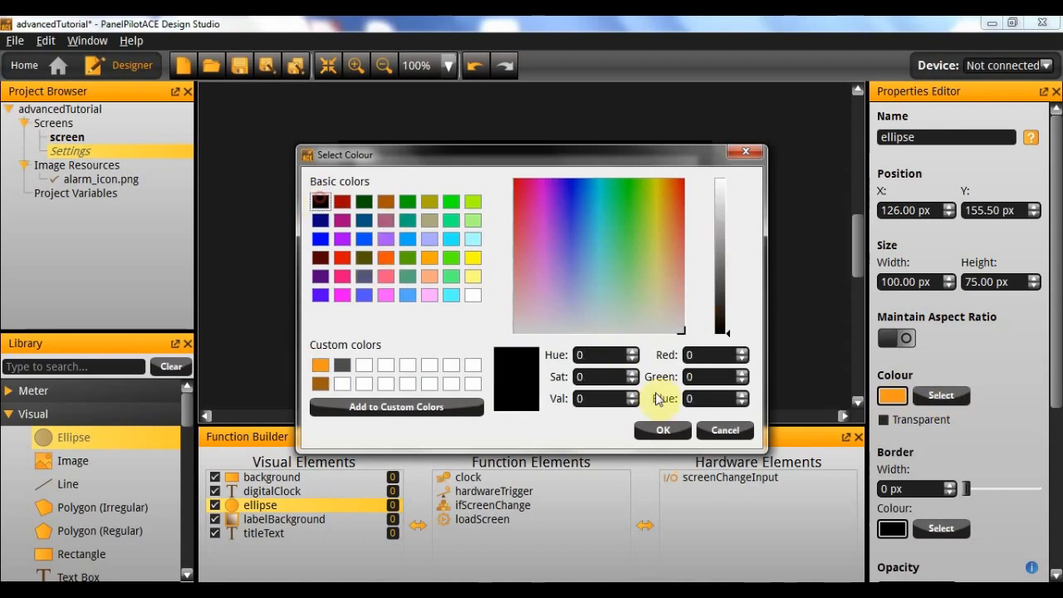
{"action": "left_click", "coordinate": [670, 431]}
{"action": "left_click", "coordinate": [474, 312]}
Set the gradient rectangle's height to 40 px.
{"action": "left_click", "coordinate": [466, 226]}
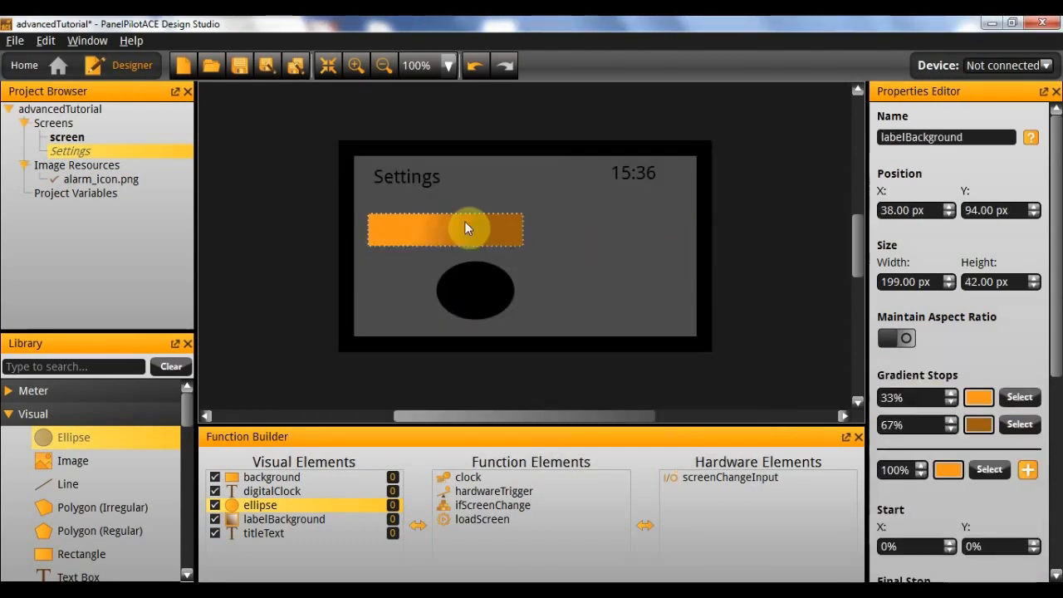
{"action": "left_click", "coordinate": [986, 282]}
{"action": "type", "text": "40"}
{"action": "key", "text": "Return"}
Set the black ellipse's size to 30 × 30 px and place it at the right end of the gradient rectangle, about X 198, Y 99.5 px.
{"action": "left_click", "coordinate": [475, 309]}
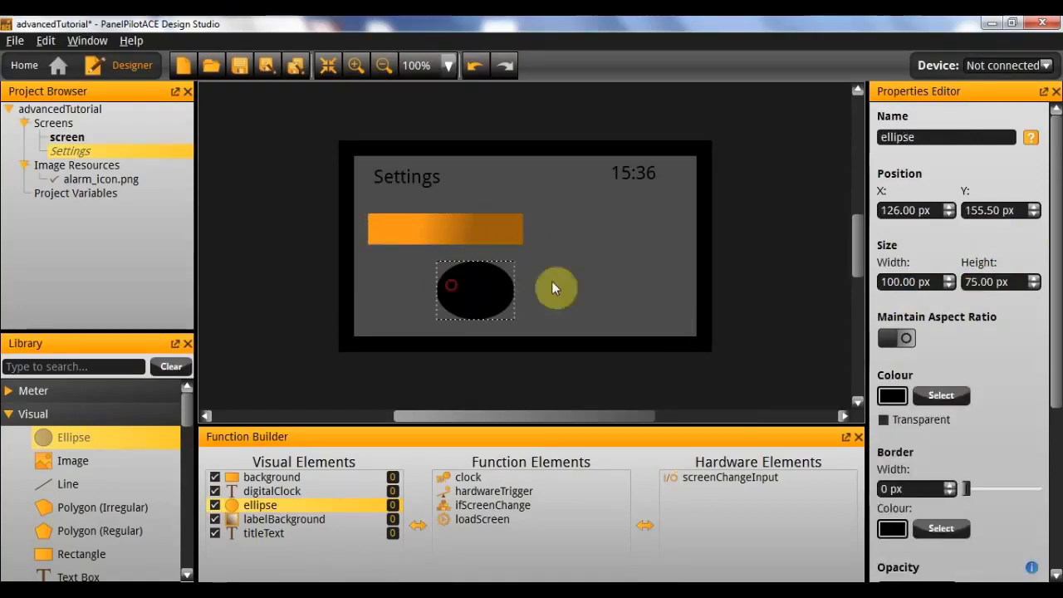
{"action": "left_click", "coordinate": [987, 281]}
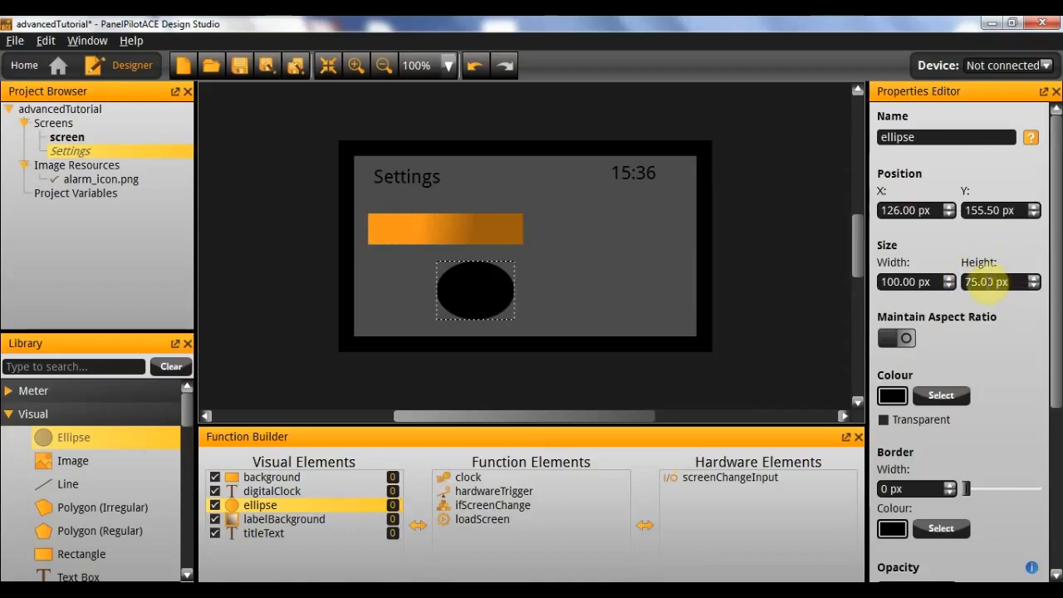
{"action": "left_click", "coordinate": [902, 278]}
{"action": "type", "text": "30"}
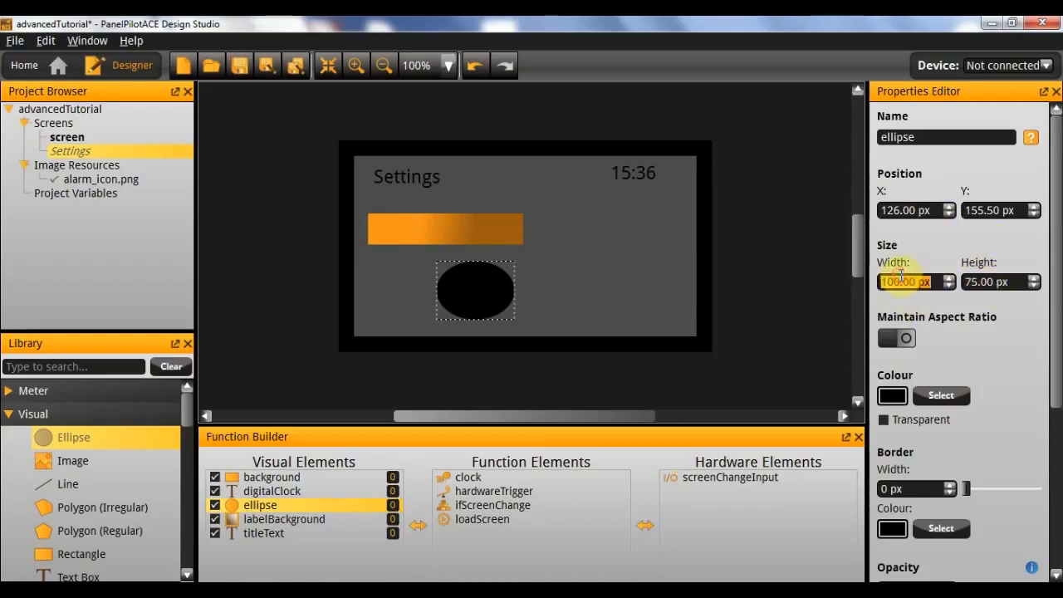
{"action": "key", "text": "Tab"}
{"action": "type", "text": "30"}
{"action": "key", "text": "Return"}
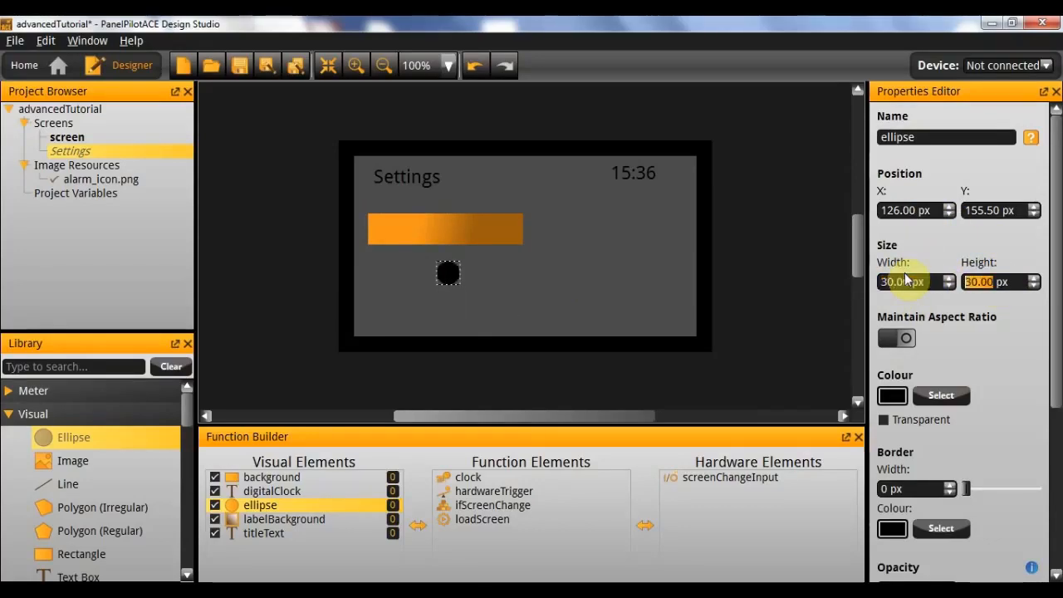
{"action": "left_click_drag", "start_coordinate": [445, 278], "coordinate": [504, 229]}
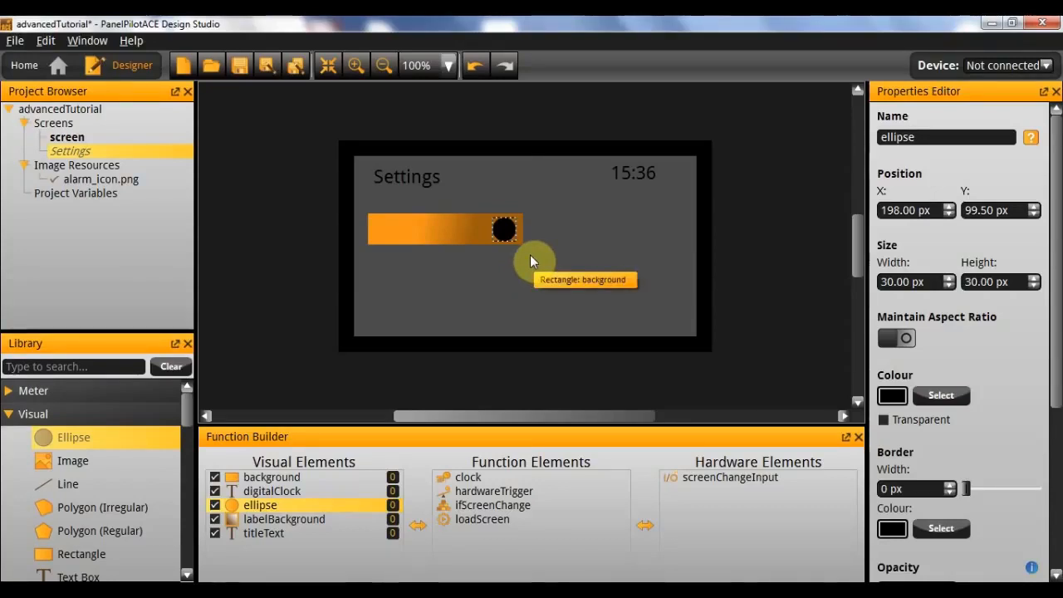
{"action": "left_click", "coordinate": [530, 254]}
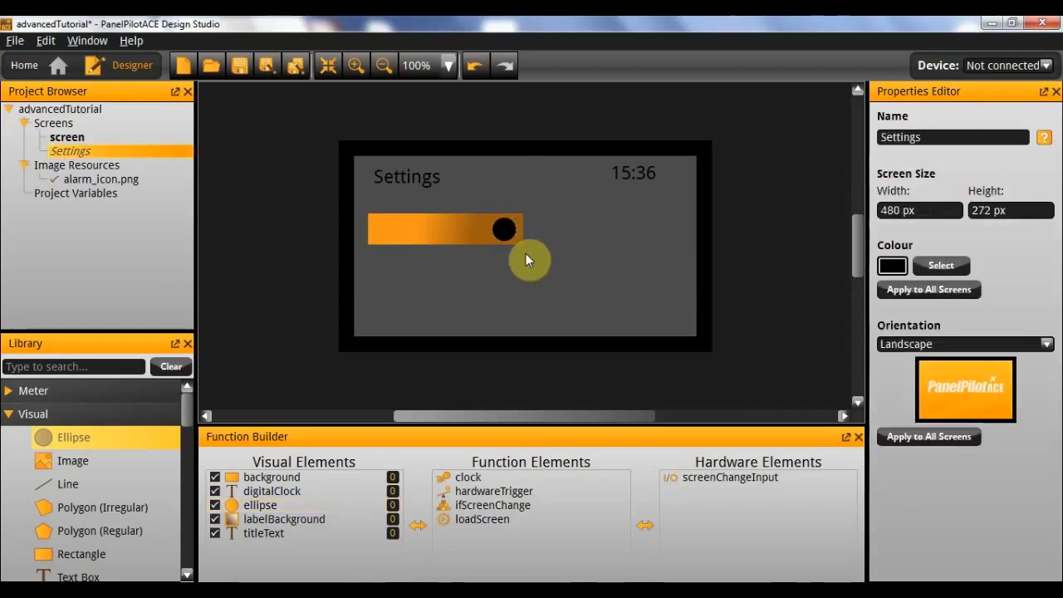
Set the gradient rectangle's height to 45 px.
{"action": "left_click", "coordinate": [438, 238]}
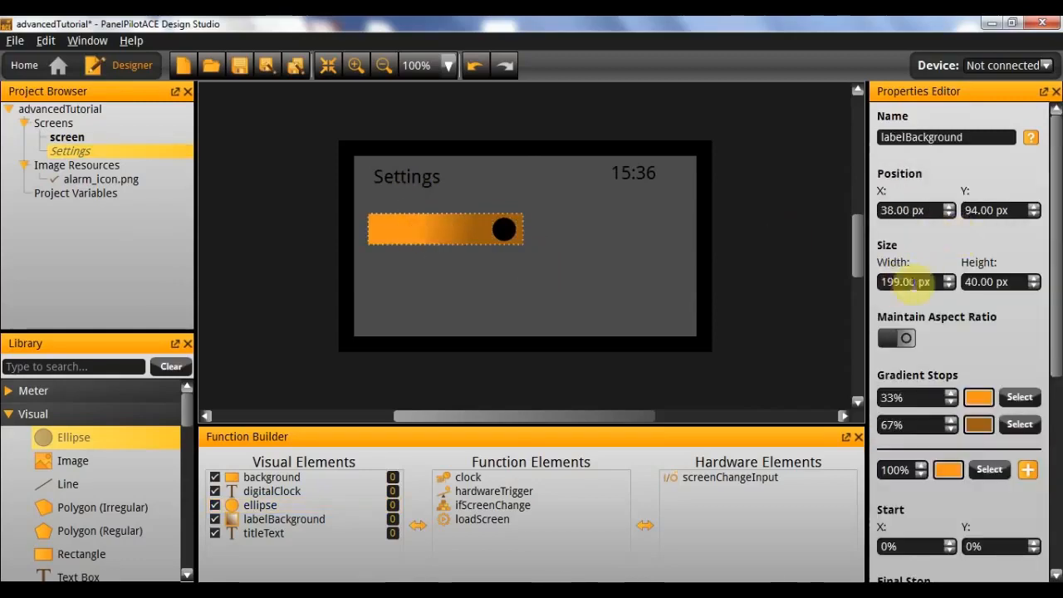
{"action": "left_click_drag", "start_coordinate": [967, 282], "coordinate": [980, 281]}
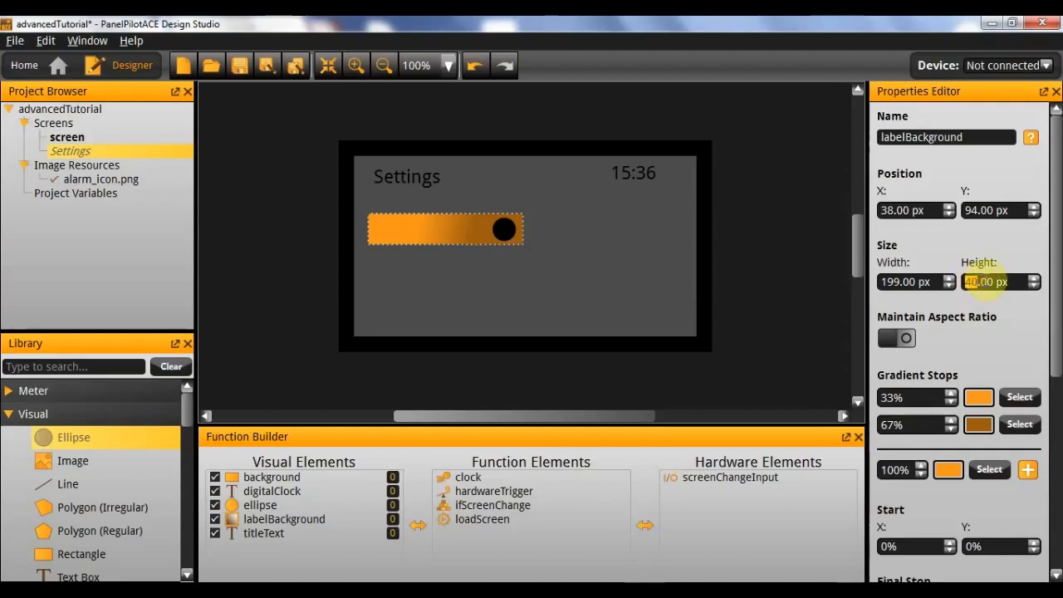
{"action": "type", "text": "45"}
{"action": "key", "text": "Return"}
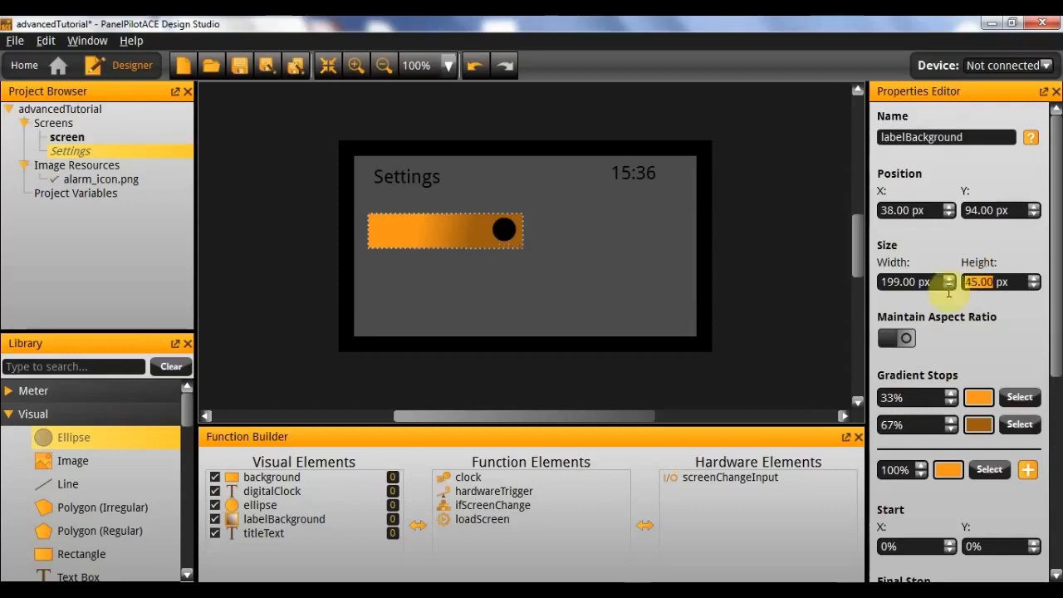
Set the black circle's size to 40 × 40 px and shift it back inside the gradient rectangle to about X 188, Y 95.5 px.
{"action": "left_click", "coordinate": [503, 224]}
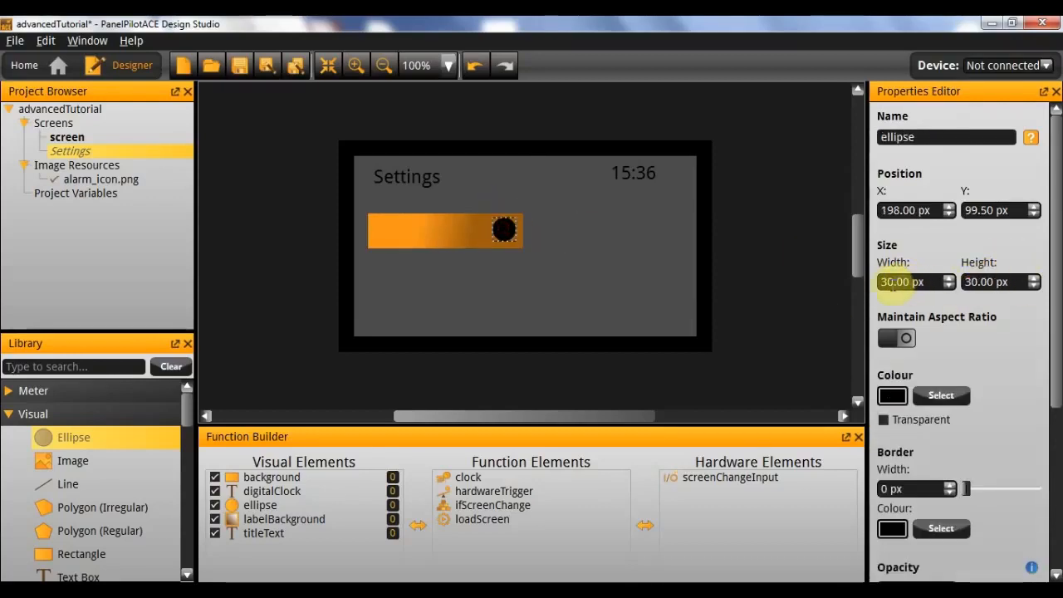
{"action": "double_click", "coordinate": [973, 281]}
{"action": "type", "text": "40"}
{"action": "key", "text": "Tab"}
{"action": "type", "text": "40"}
{"action": "key", "text": "Return"}
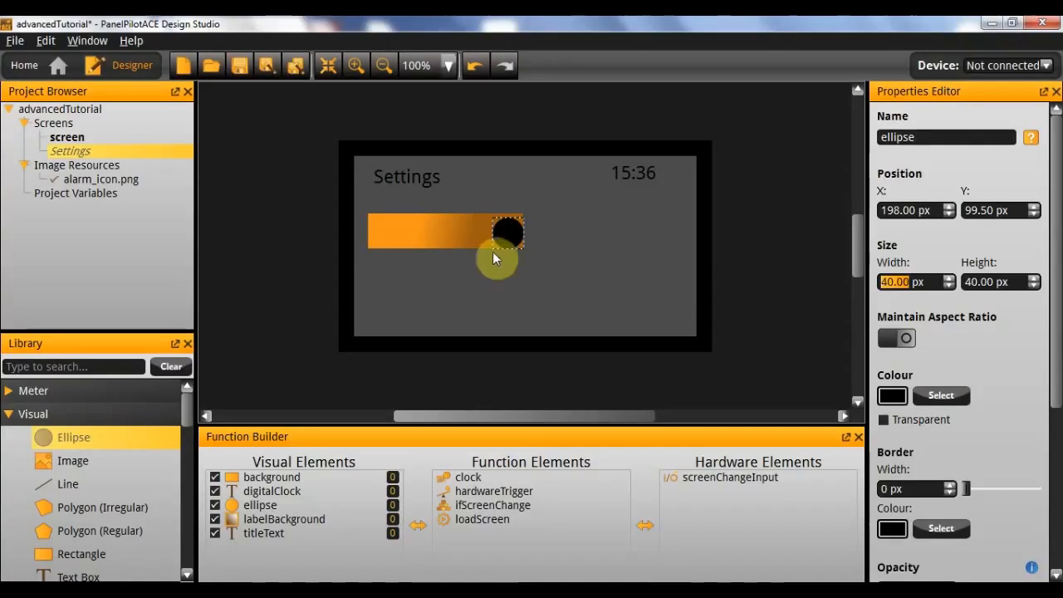
{"action": "left_click_drag", "start_coordinate": [502, 235], "coordinate": [495, 232]}
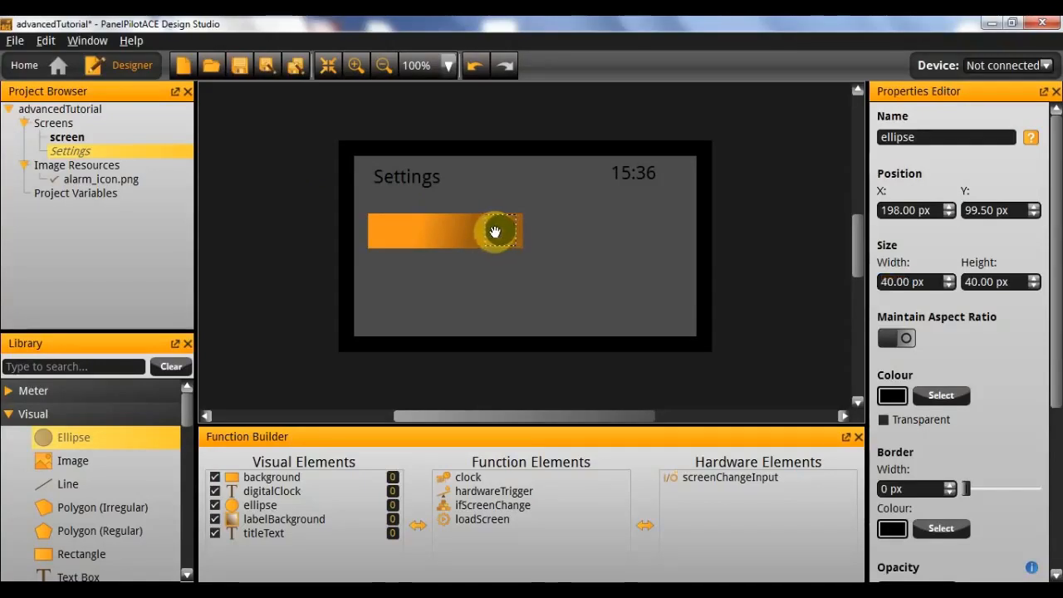
Set the gradient rectangle's Y position to 100 px.
{"action": "left_click", "coordinate": [473, 237]}
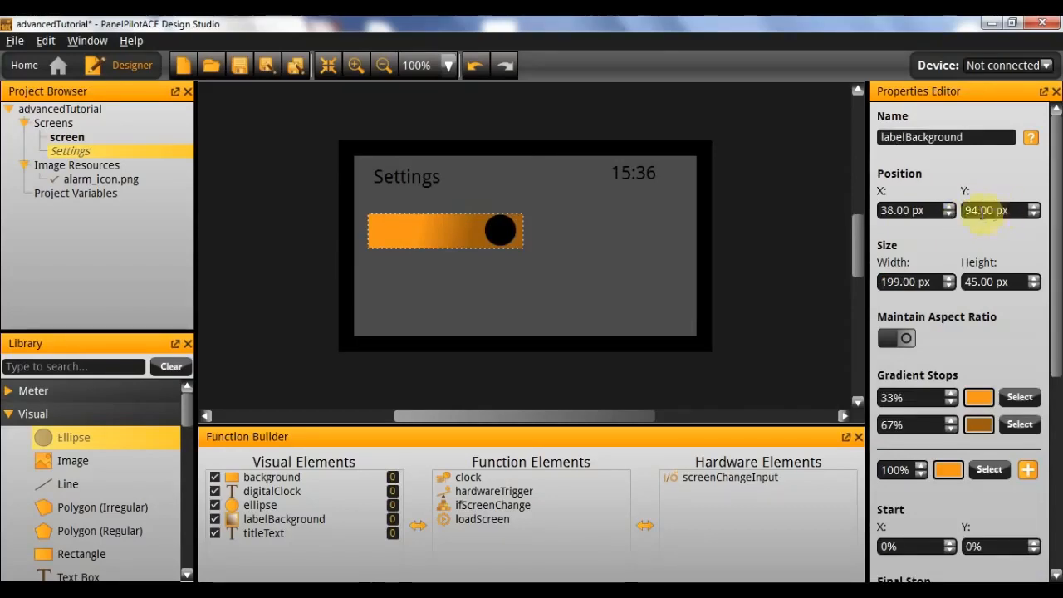
{"action": "left_click_drag", "start_coordinate": [966, 211], "coordinate": [748, 199]}
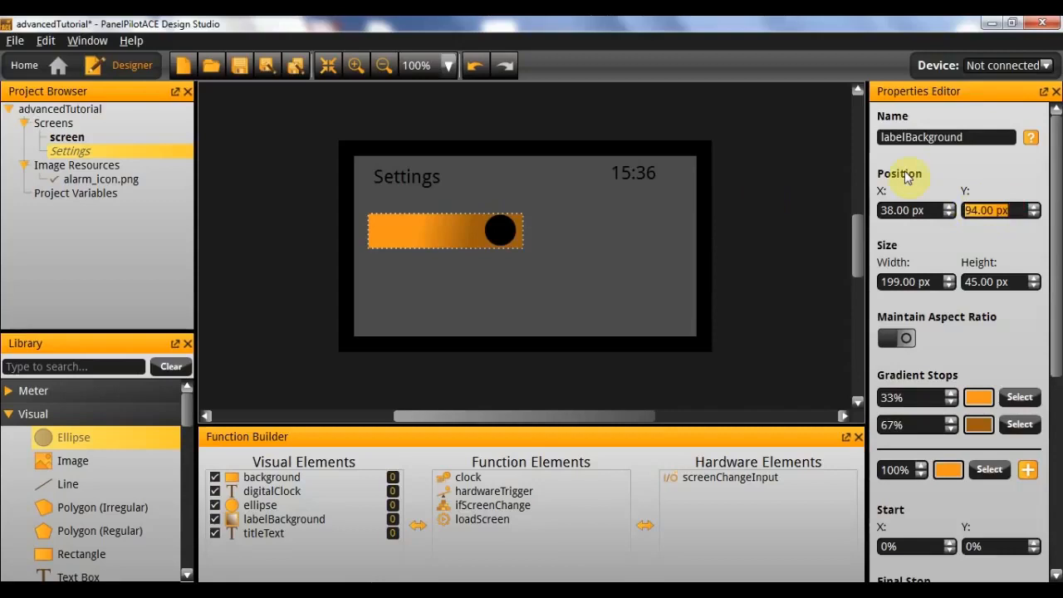
{"action": "type", "text": "100"}
{"action": "key", "text": "Return"}
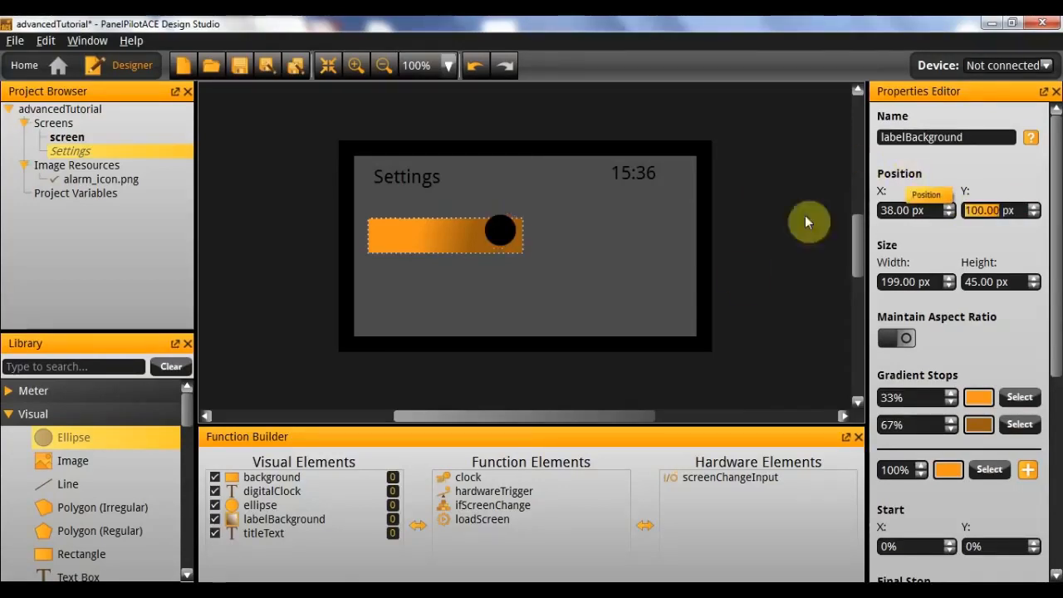
Set the black circle's Y position to 102.5 px so it is vertically centred on the gradient rectangle.
{"action": "left_click", "coordinate": [505, 230]}
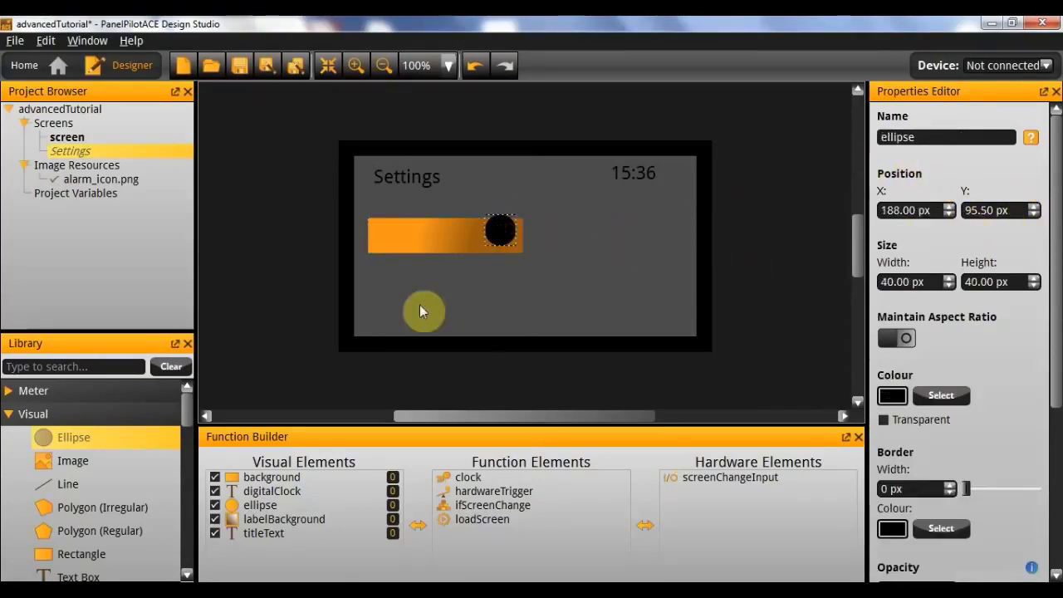
{"action": "left_click", "coordinate": [423, 240]}
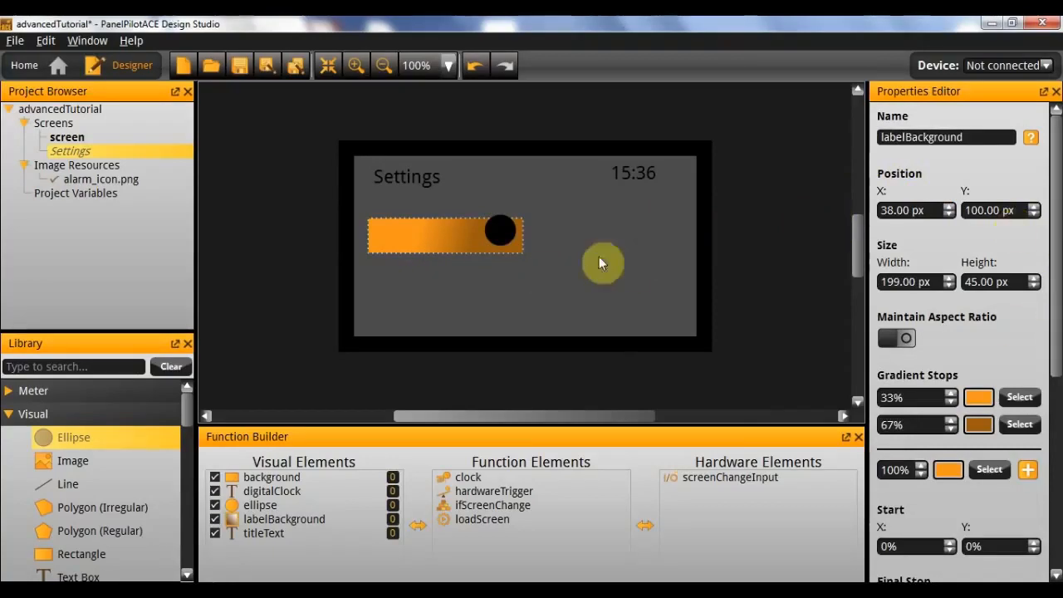
{"action": "left_click", "coordinate": [498, 229]}
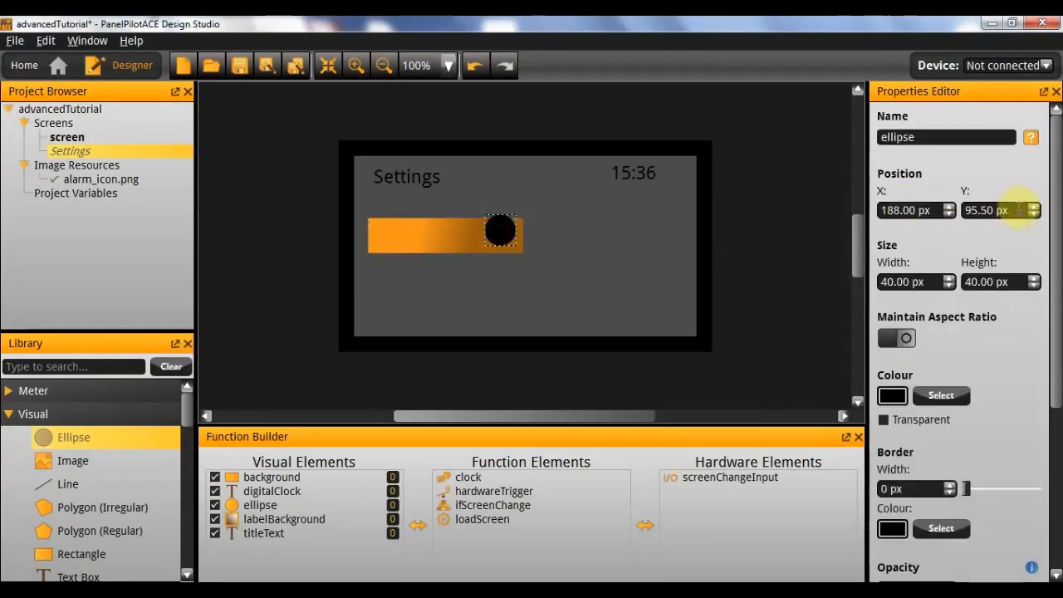
{"action": "left_click_drag", "start_coordinate": [966, 210], "coordinate": [1054, 214]}
{"action": "type", "text": "102"}
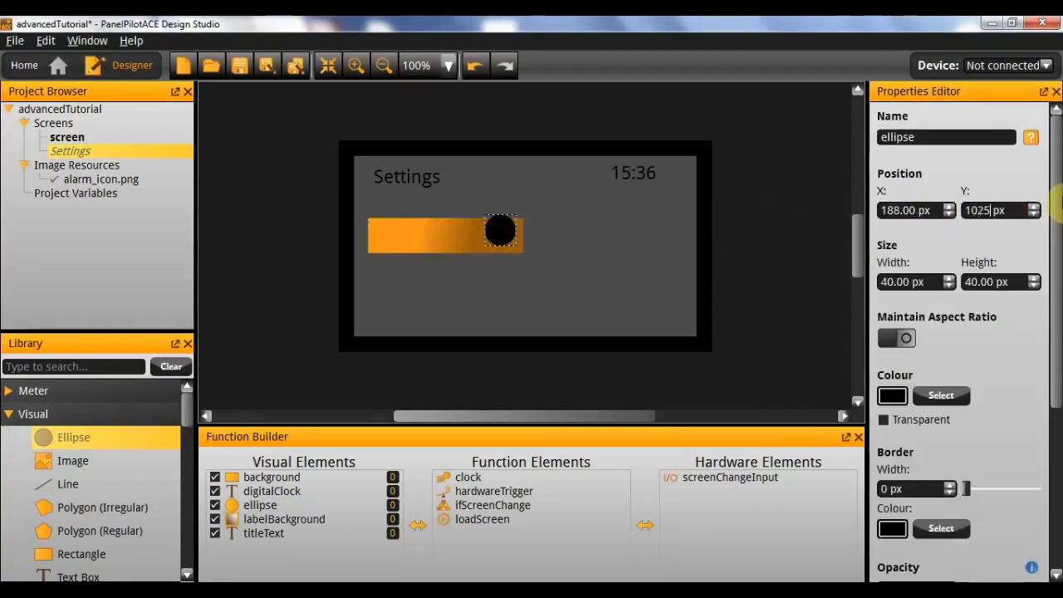
{"action": "type", "text": "5"}
{"action": "key", "text": "Return"}
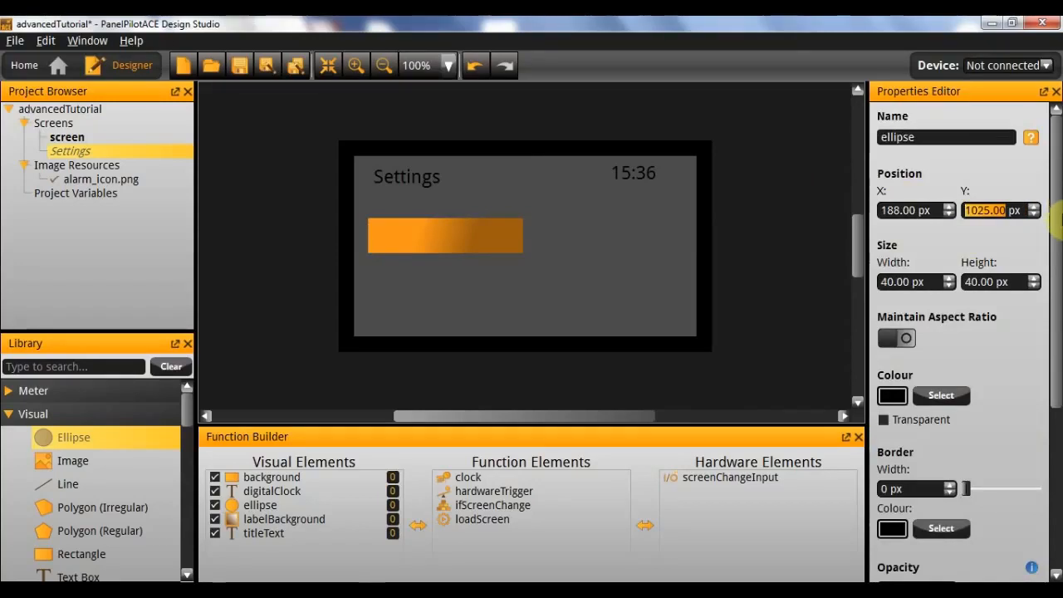
{"action": "left_click_drag", "start_coordinate": [985, 210], "coordinate": [1057, 212]}
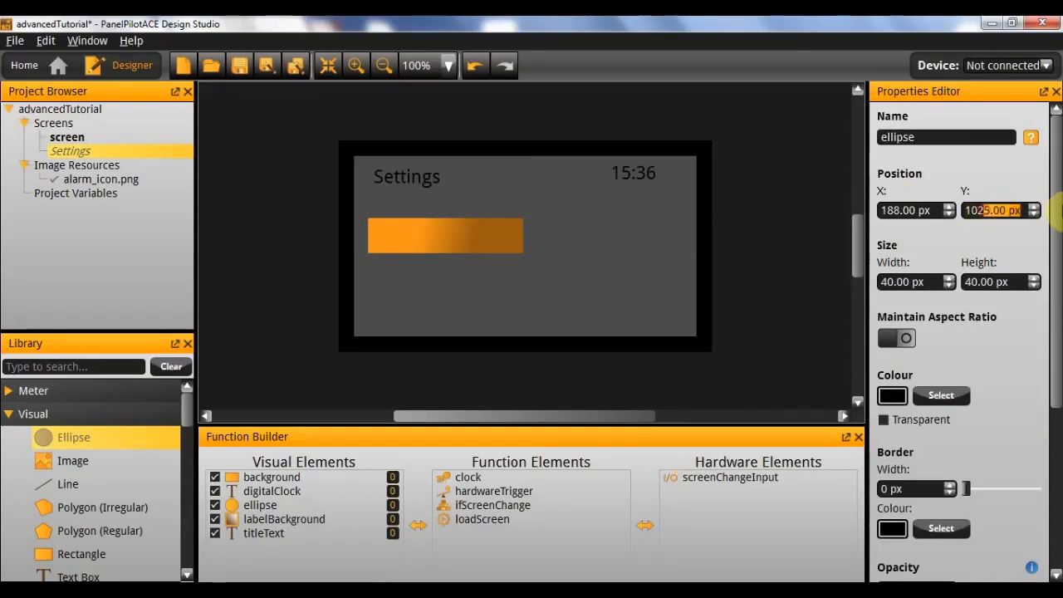
{"action": "key", "text": "BackSpace"}
{"action": "key", "text": "Return"}
{"action": "left_click", "coordinate": [555, 274]}
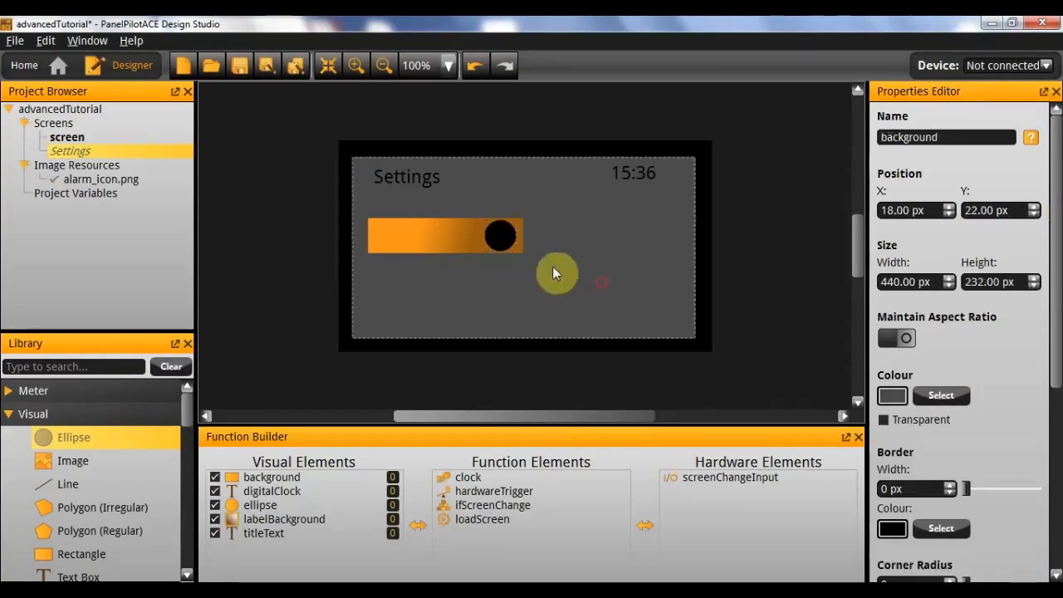
Add a second ellipse below the gradient rectangle and set its size to 20 × 20 px.
{"action": "left_click", "coordinate": [503, 238]}
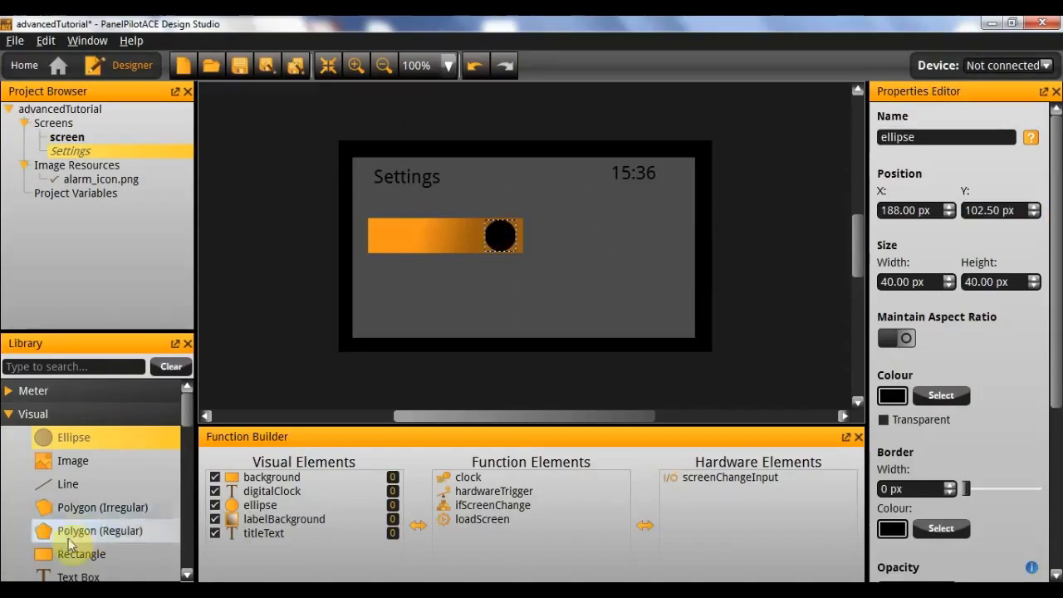
{"action": "left_click_drag", "start_coordinate": [93, 437], "coordinate": [503, 290]}
{"action": "left_click", "coordinate": [500, 234]}
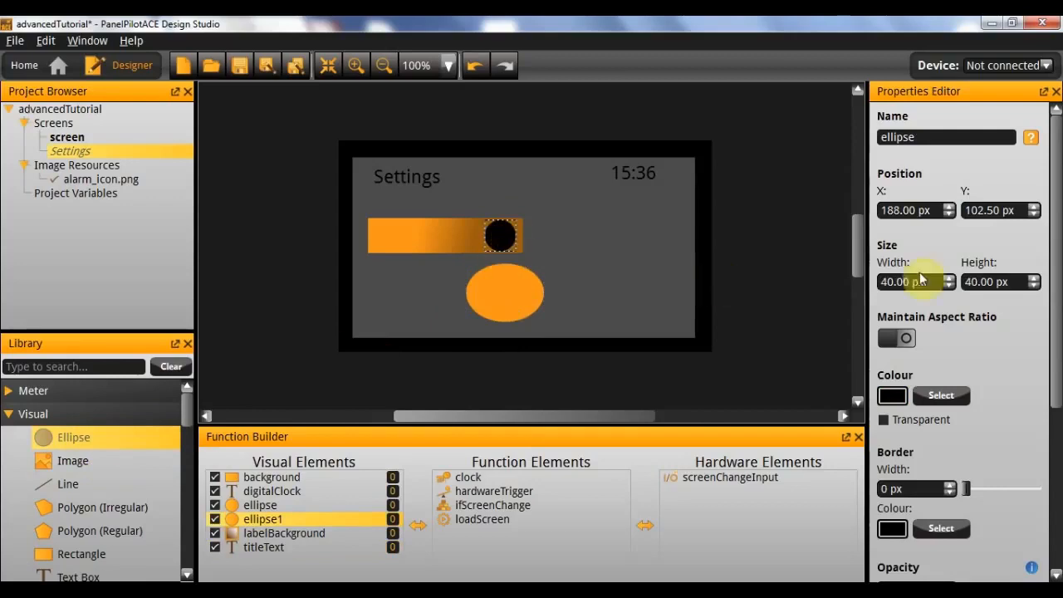
{"action": "left_click", "coordinate": [519, 295]}
{"action": "left_click", "coordinate": [888, 281]}
{"action": "left_click", "coordinate": [936, 284]}
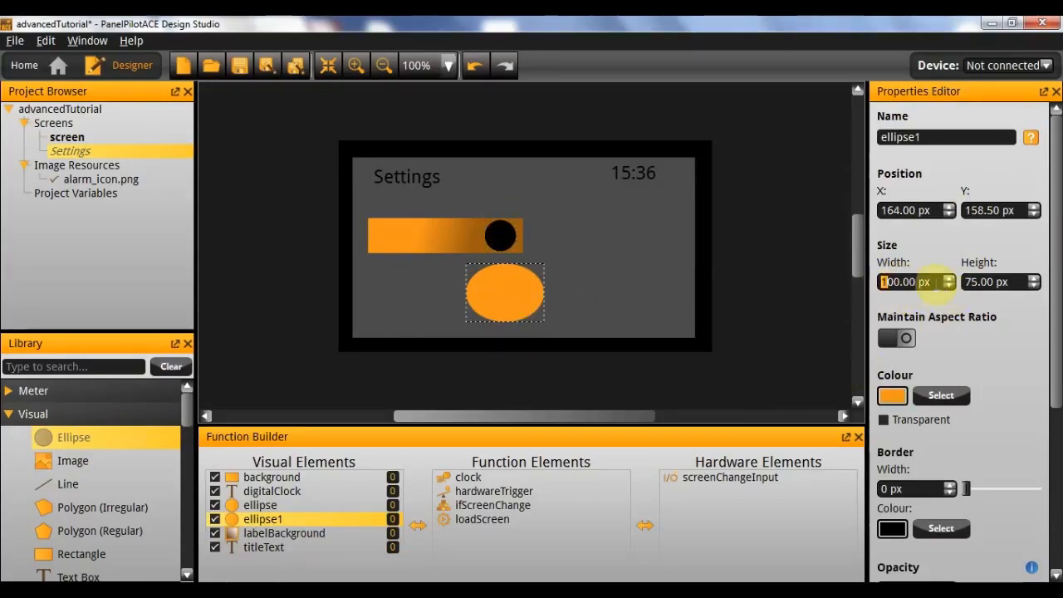
{"action": "left_click_drag", "start_coordinate": [936, 284], "coordinate": [762, 276]}
{"action": "type", "text": "20"}
{"action": "key", "text": "Tab"}
{"action": "type", "text": "20"}
{"action": "key", "text": "Return"}
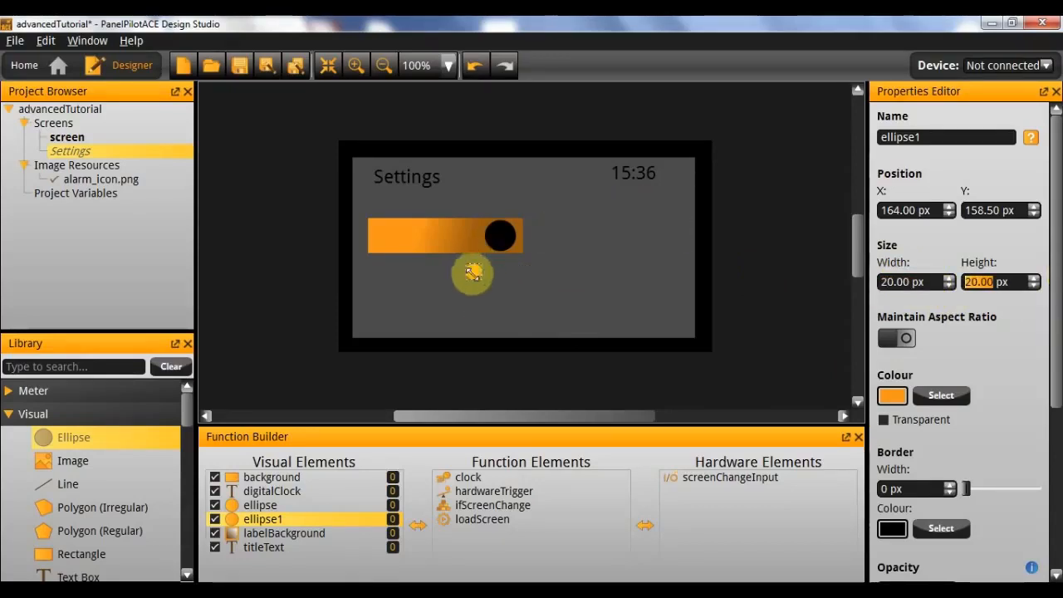
Set the small orange circle's X position to 198 px to line it up horizontally with the black circle.
{"action": "left_click", "coordinate": [504, 238]}
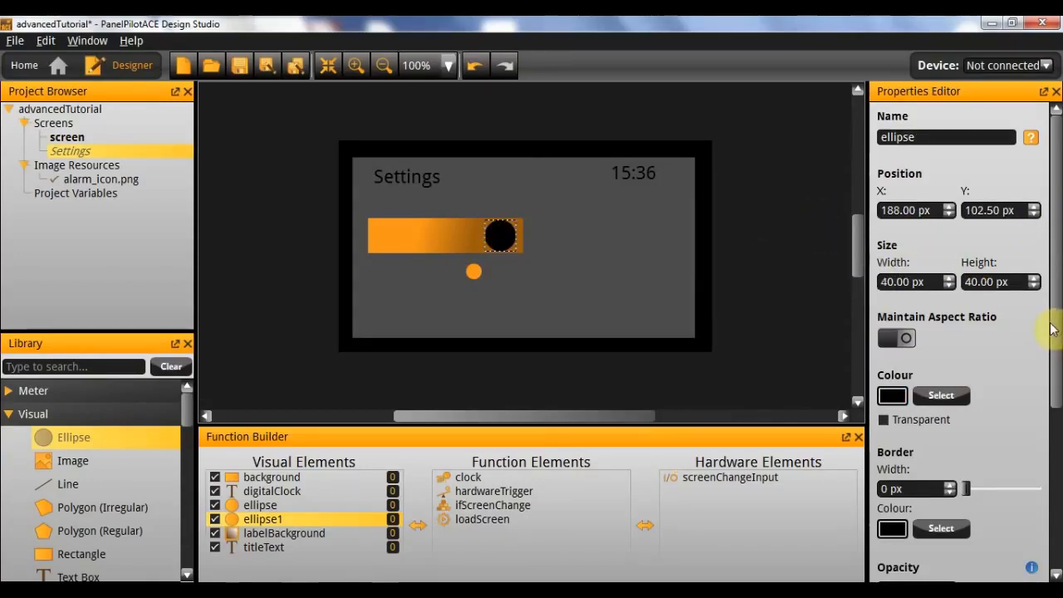
{"action": "left_click", "coordinate": [468, 272]}
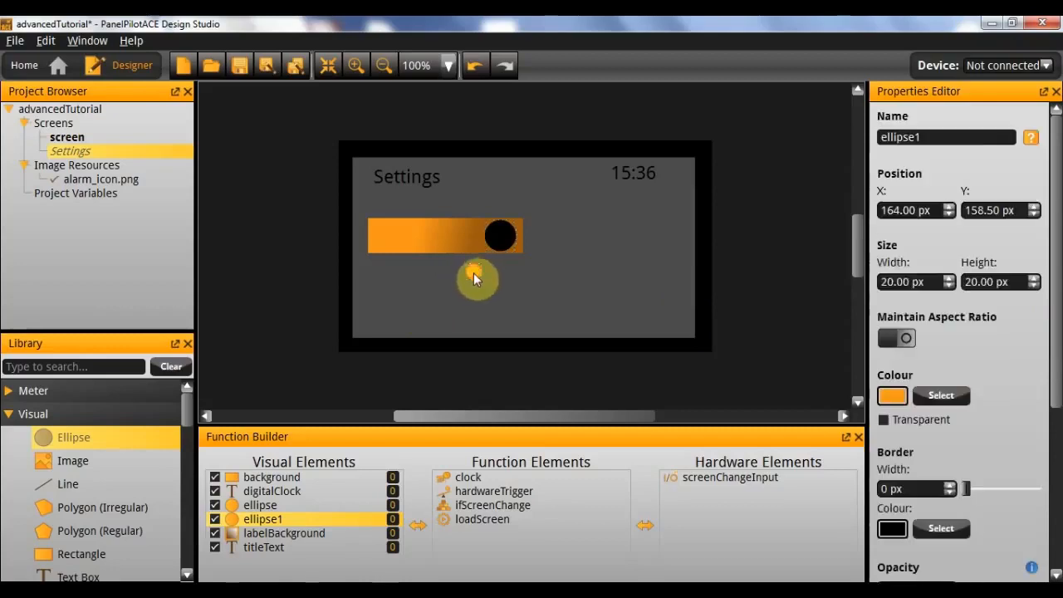
{"action": "triple_click", "coordinate": [887, 211]}
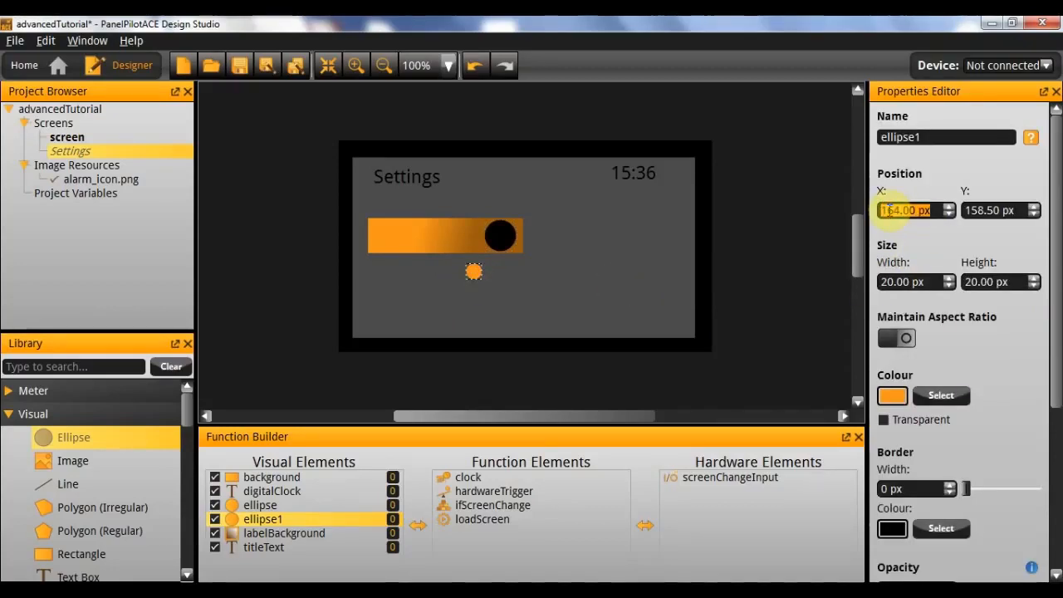
{"action": "type", "text": "208"}
{"action": "key", "text": "Return"}
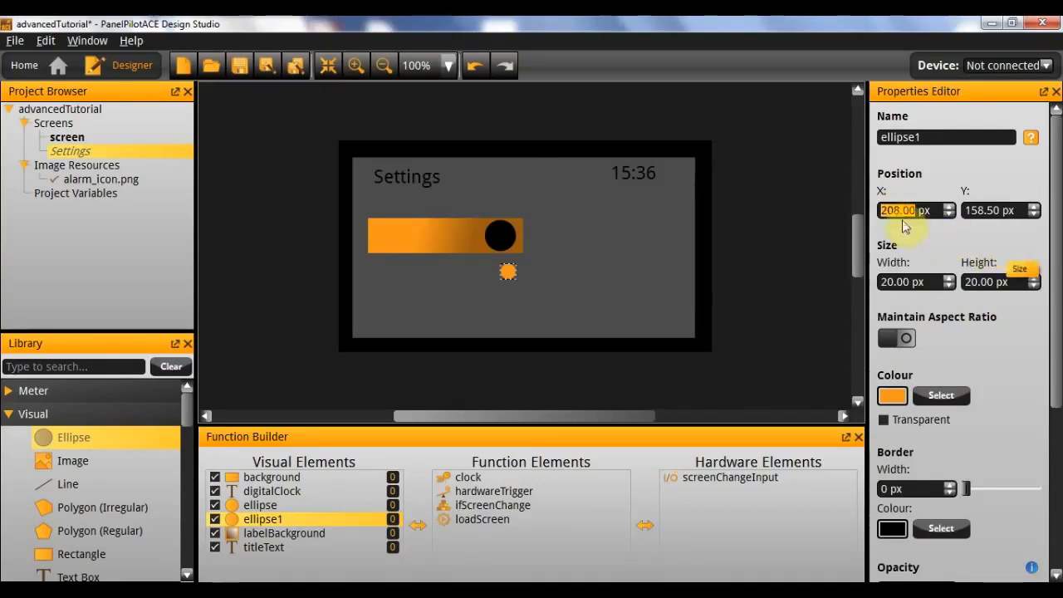
{"action": "left_click", "coordinate": [930, 209]}
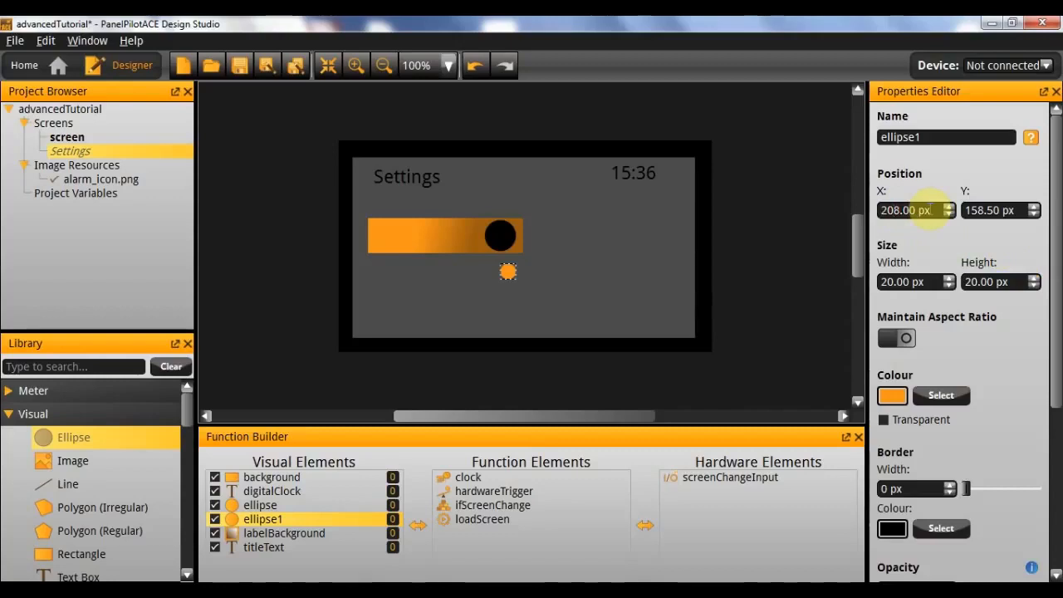
{"action": "type", "text": "19"}
{"action": "key", "text": "Return"}
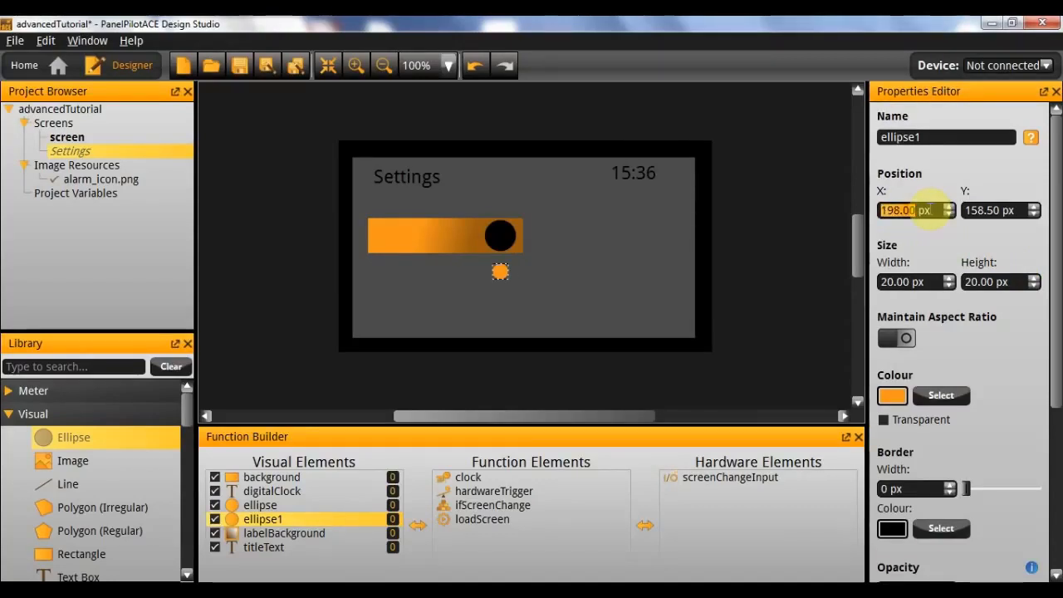
Set the small orange circle's Y position to 112.5 px so it sits in the middle of the black circle.
{"action": "left_click", "coordinate": [501, 238]}
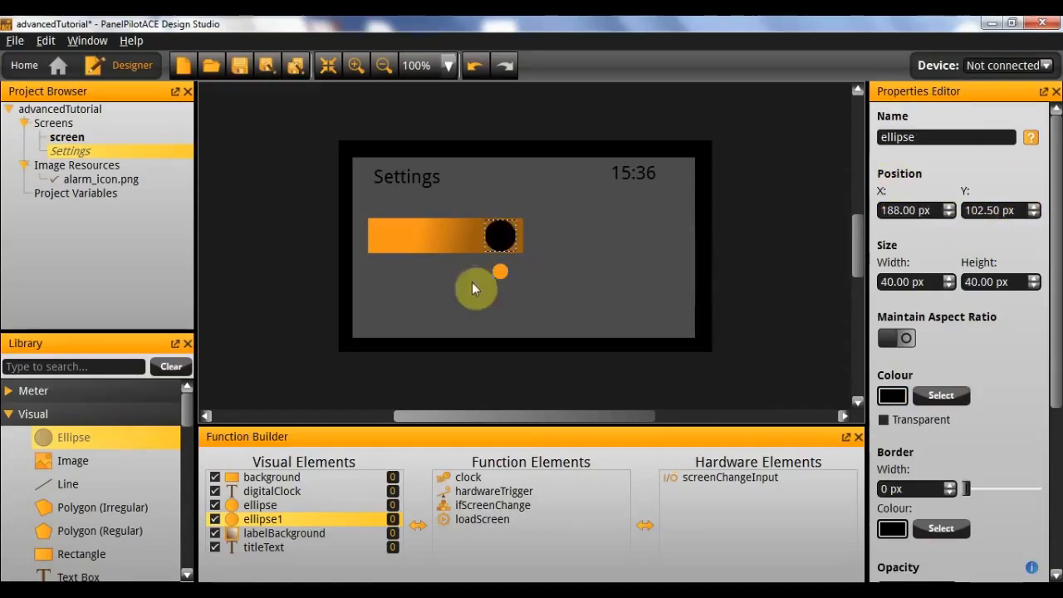
{"action": "left_click", "coordinate": [502, 276]}
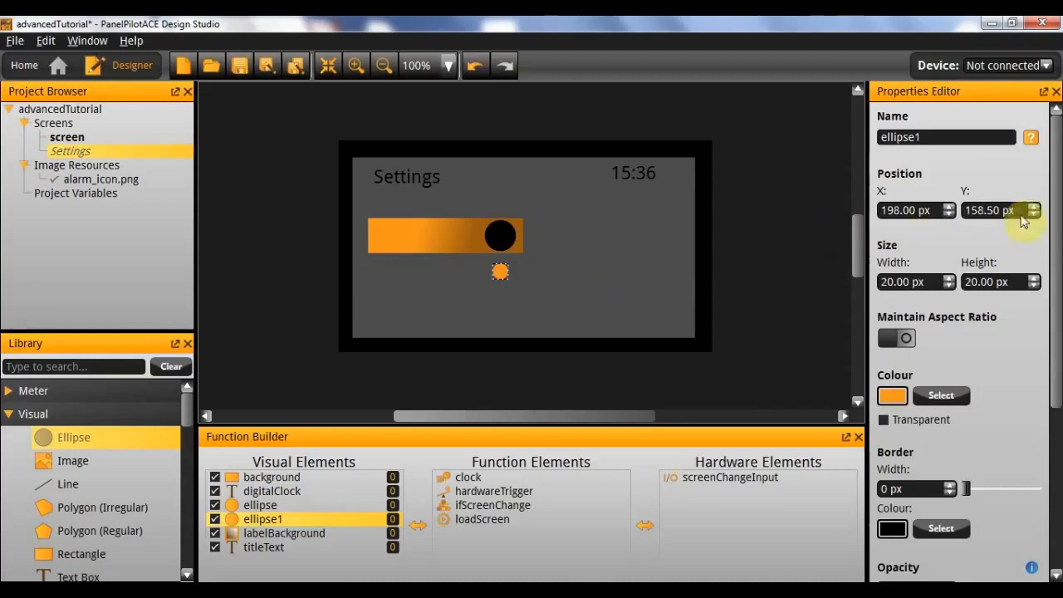
{"action": "left_click_drag", "start_coordinate": [972, 213], "coordinate": [1030, 211]}
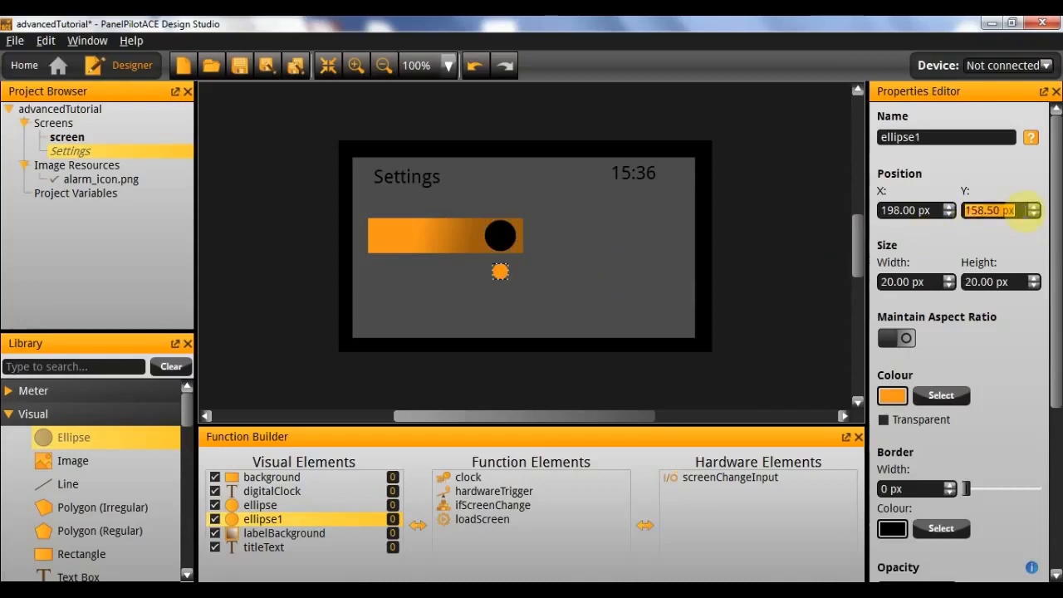
{"action": "type", "text": "112"}
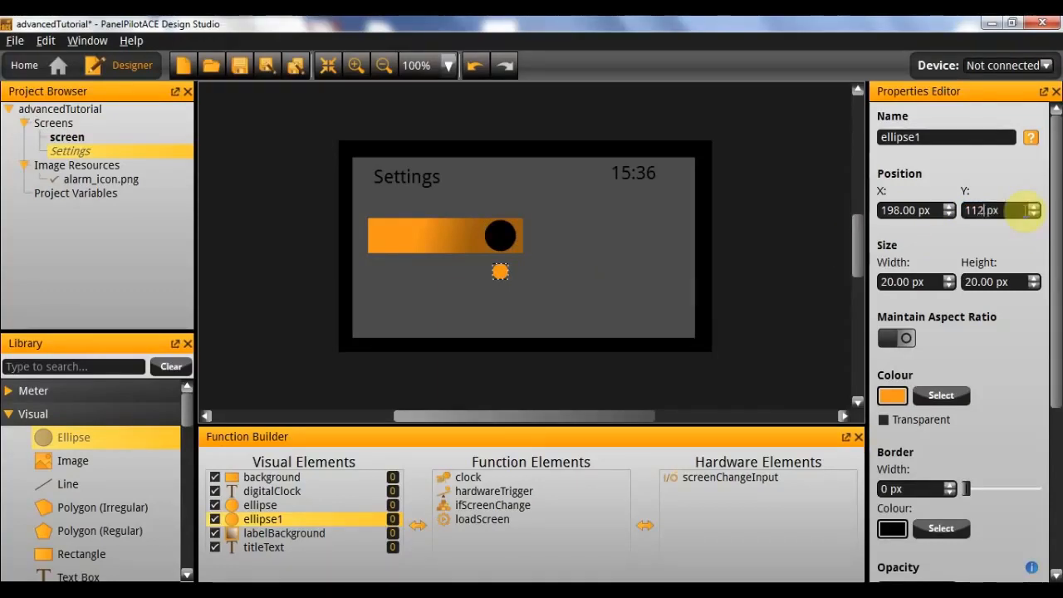
{"action": "type", "text": ".5"}
{"action": "key", "text": "Return"}
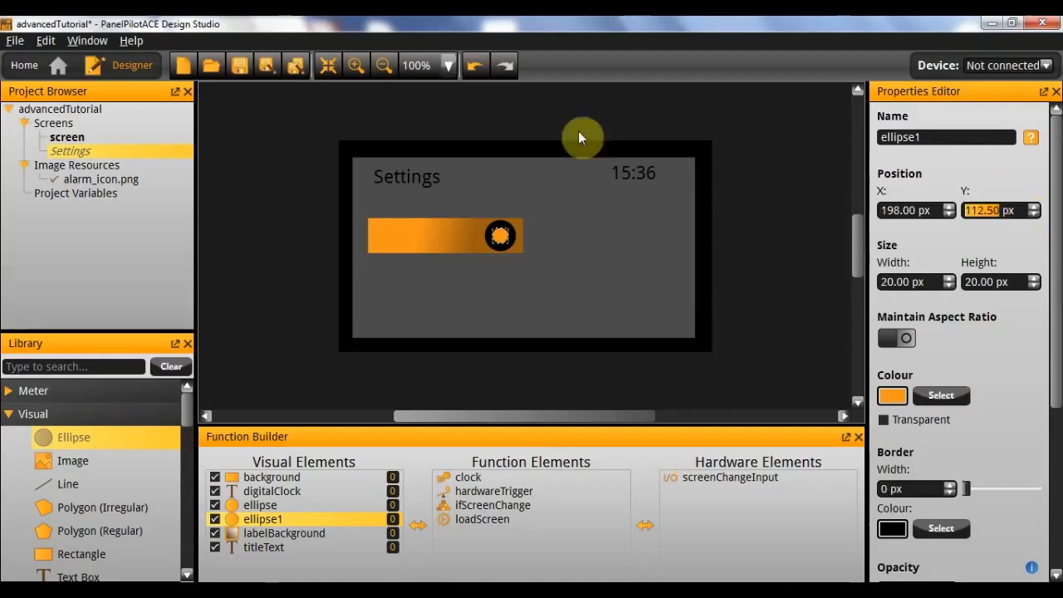
{"action": "left_click", "coordinate": [562, 307]}
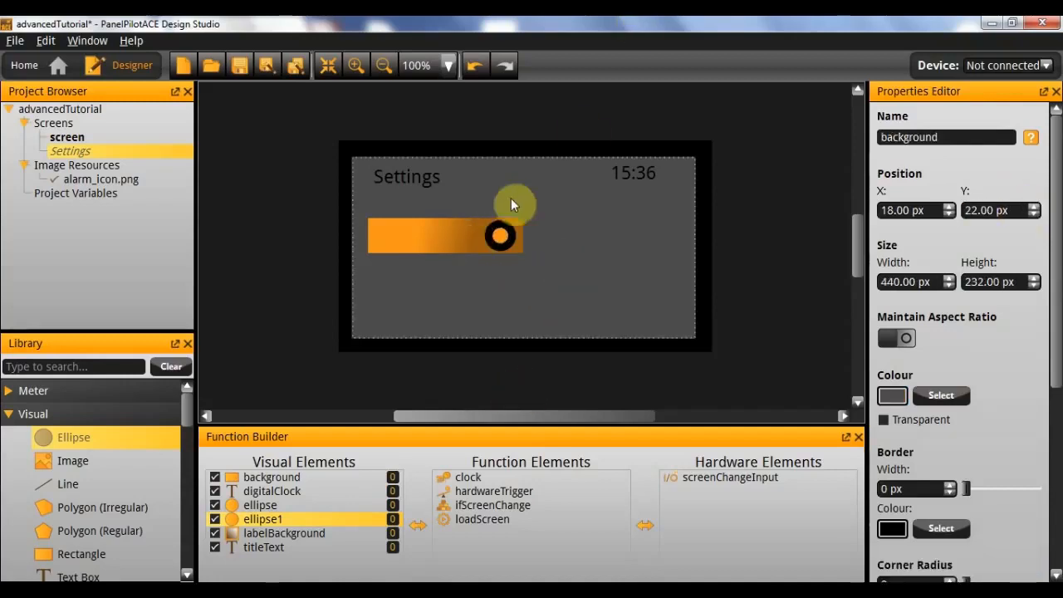
Set the small orange circle's size to 15 × 15 px.
{"action": "left_click", "coordinate": [500, 240]}
{"action": "left_click", "coordinate": [931, 282]}
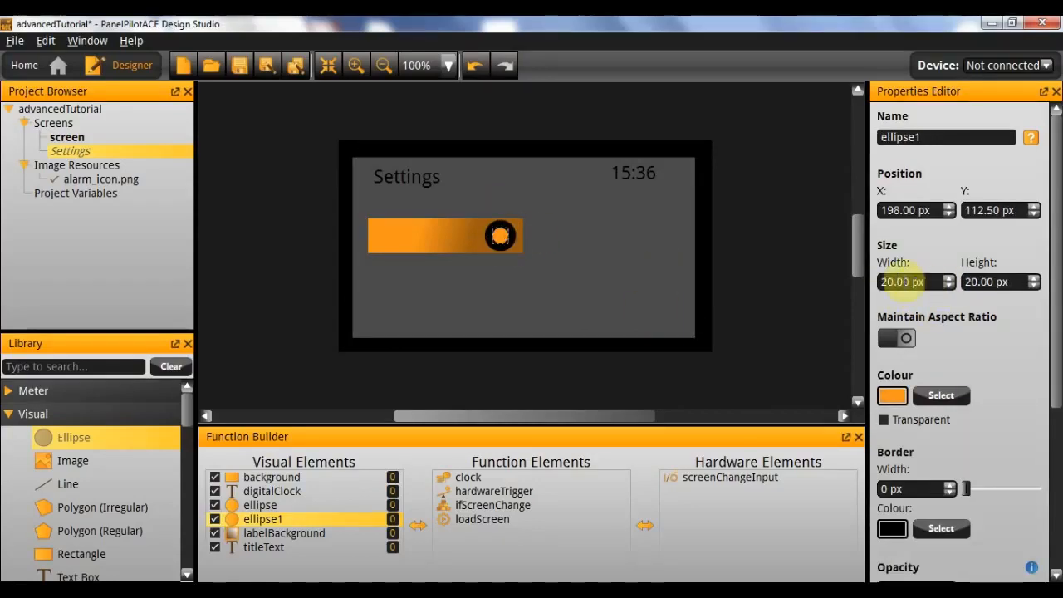
{"action": "double_click", "coordinate": [891, 281]}
{"action": "type", "text": "15"}
{"action": "key", "text": "Tab"}
{"action": "type", "text": "15"}
{"action": "key", "text": "Return"}
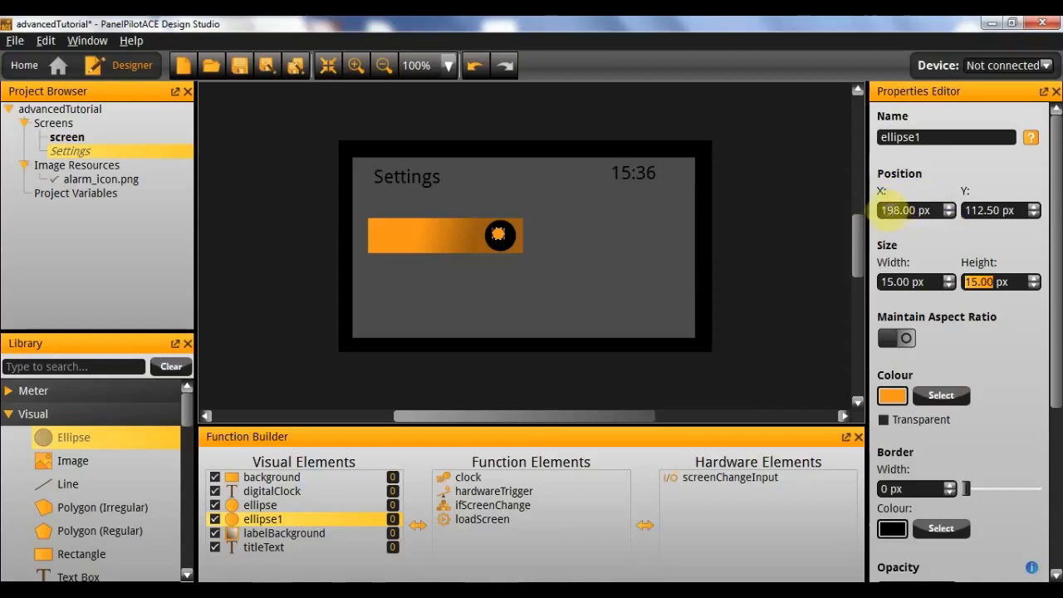
Set the small orange circle's position to X 200, Y 115 px to recentre it in the black circle.
{"action": "left_click", "coordinate": [888, 210]}
{"action": "type", "text": "200"}
{"action": "key", "text": "Return"}
{"action": "left_click", "coordinate": [987, 208]}
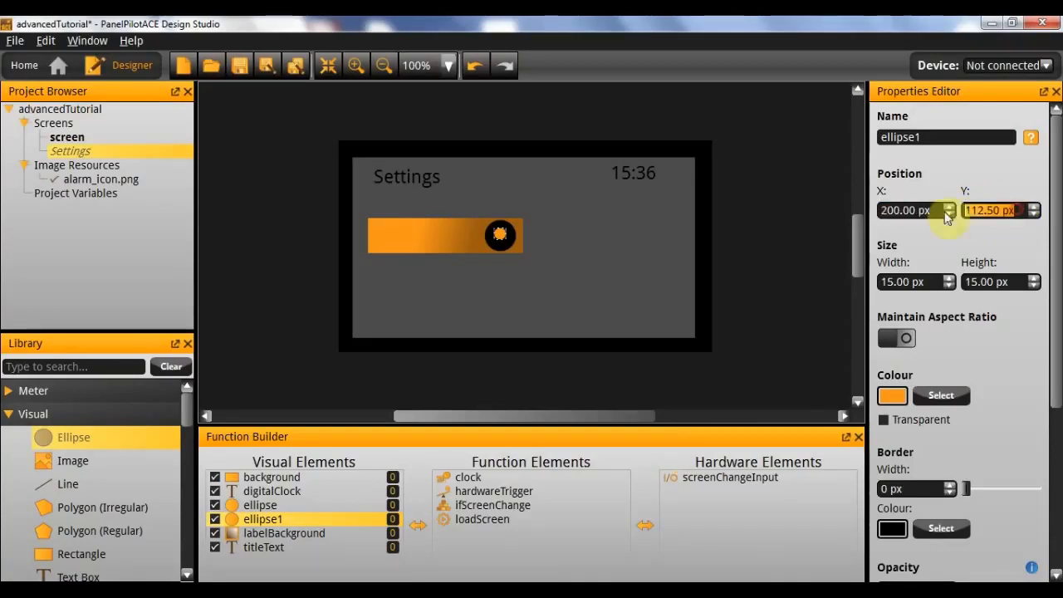
{"action": "type", "text": "115"}
{"action": "key", "text": "Return"}
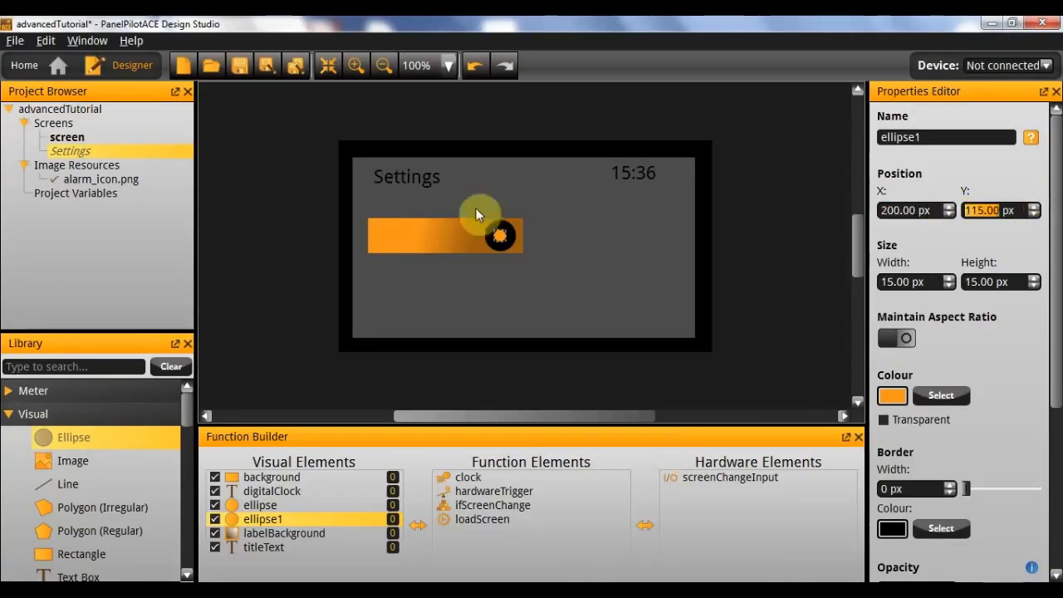
{"action": "left_click", "coordinate": [576, 299]}
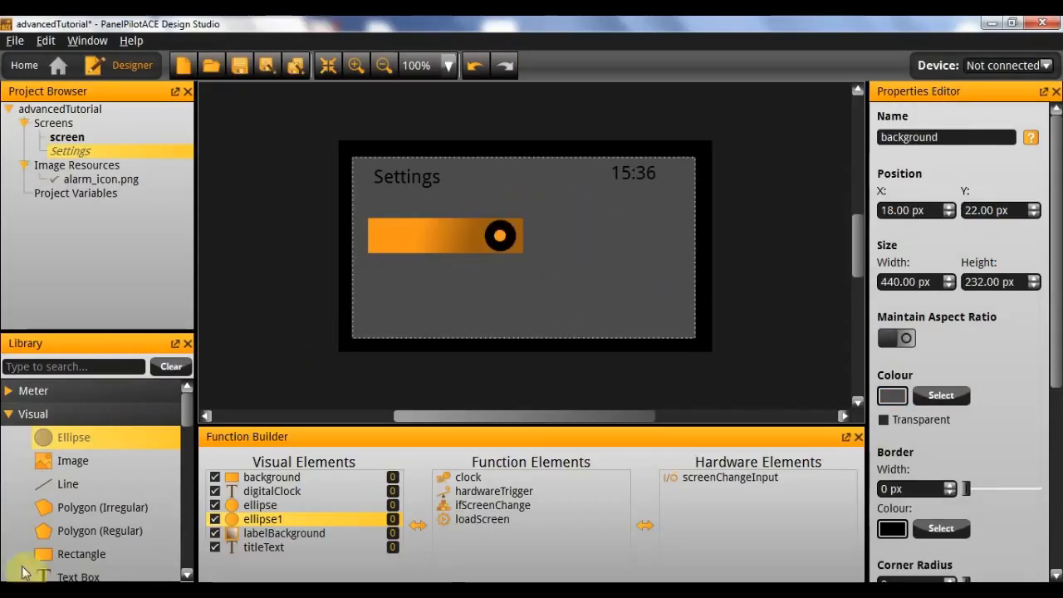
Add a text box on the gradient rectangle, named celsiusLabel, with the text "Celsius".
{"action": "left_click_drag", "start_coordinate": [166, 530], "coordinate": [435, 249]}
{"action": "double_click", "coordinate": [955, 137]}
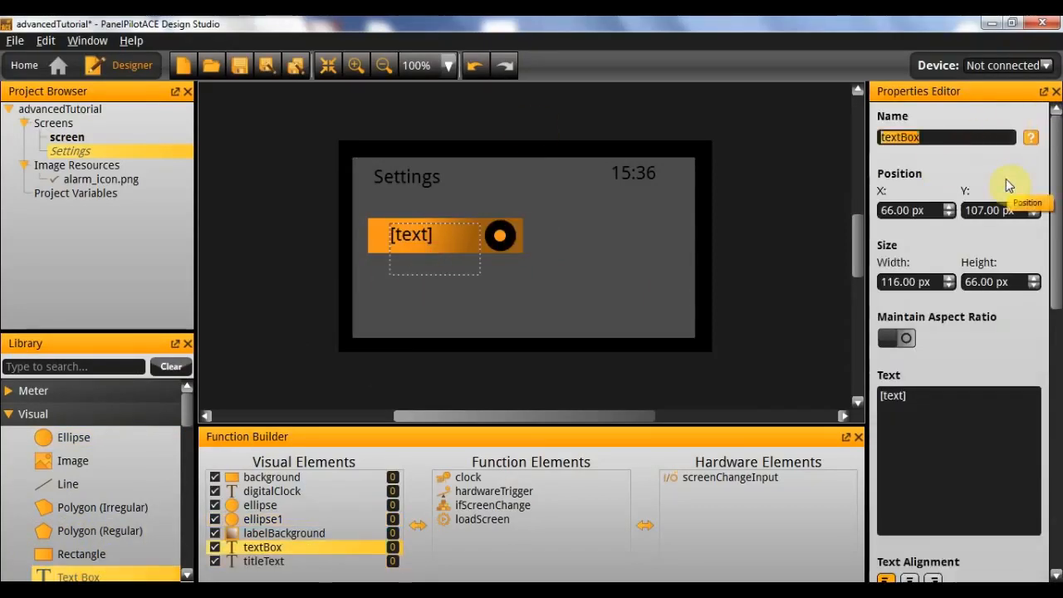
{"action": "type", "text": "ce"}
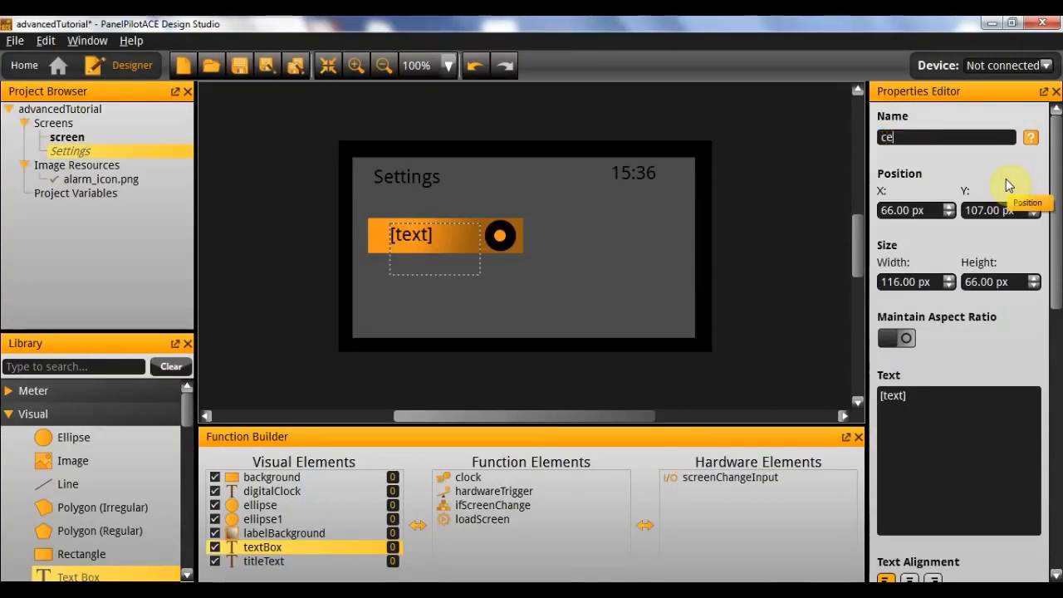
{"action": "type", "text": "lsiusLabel"}
{"action": "key", "text": "Return"}
{"action": "left_click", "coordinate": [994, 418]}
{"action": "type", "text": "Celsius"}
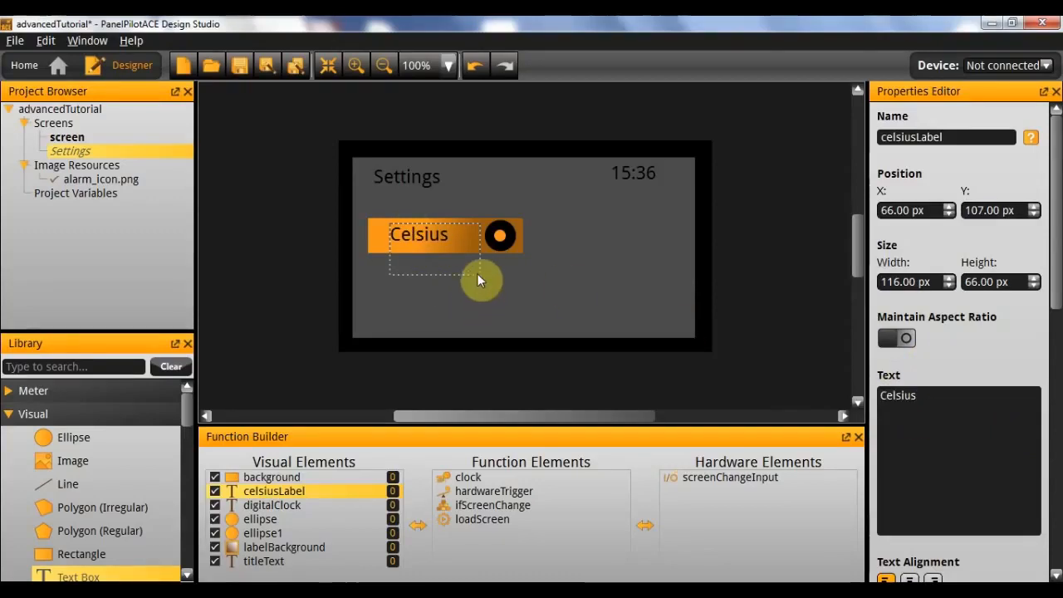
Resize the Celsius label to about 145 × 42 px over the gradient rectangle and align its text to the middle right.
{"action": "left_click_drag", "start_coordinate": [454, 275], "coordinate": [461, 221]}
{"action": "left_click_drag", "start_coordinate": [389, 238], "coordinate": [368, 240]}
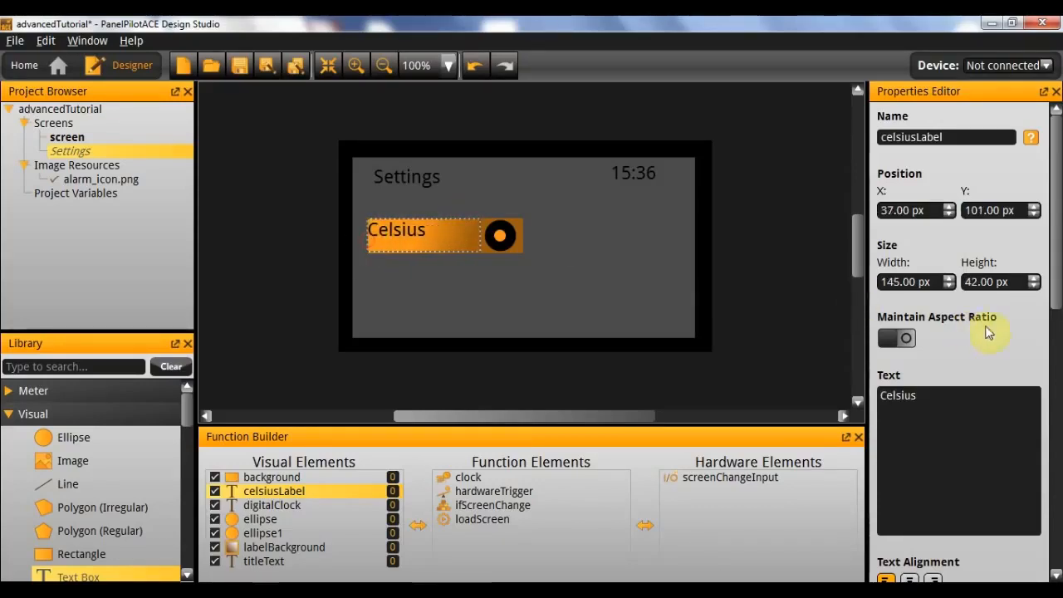
{"action": "scroll", "coordinate": [972, 376], "scroll_direction": "down", "scroll_amount": 5}
{"action": "left_click", "coordinate": [932, 295]}
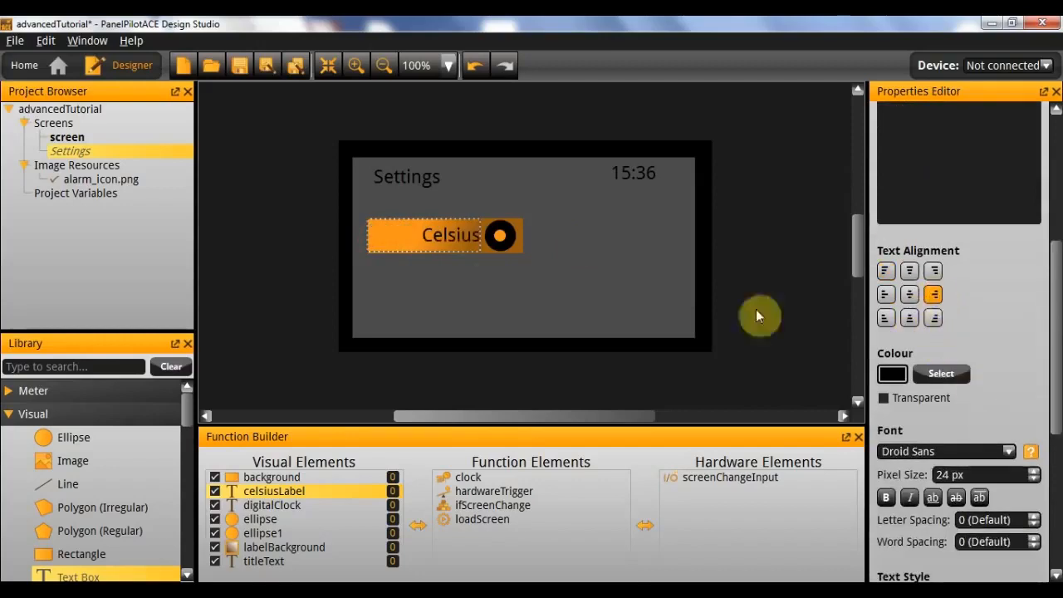
{"action": "left_click", "coordinate": [469, 281]}
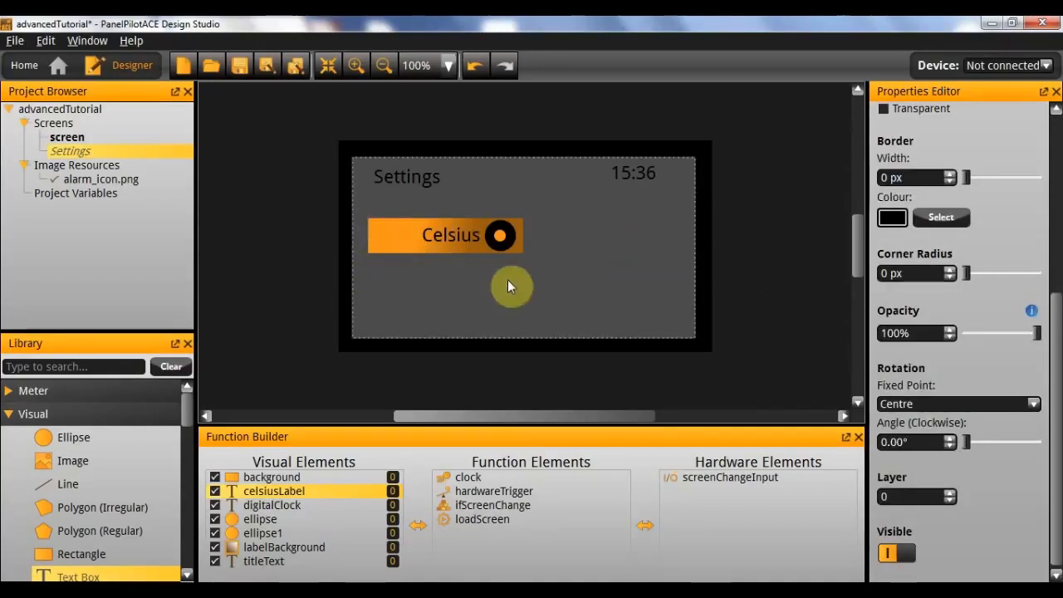
Narrow the Celsius label to about 128 px wide to leave a gap before the black circle.
{"action": "left_click", "coordinate": [468, 236]}
{"action": "left_click_drag", "start_coordinate": [480, 236], "coordinate": [467, 236]}
{"action": "left_click", "coordinate": [480, 285]}
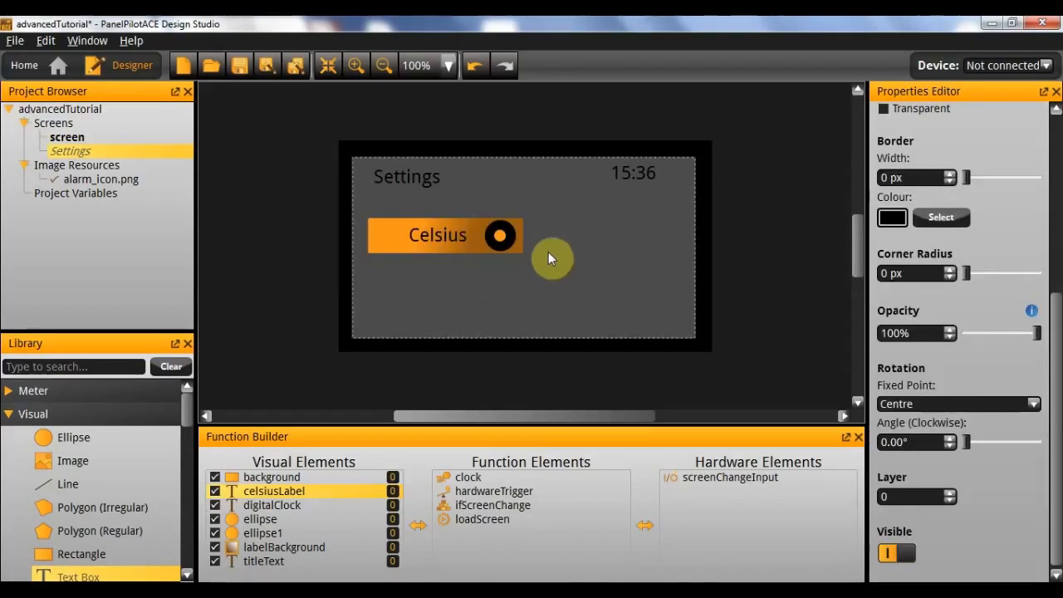
Duplicate the Celsius label, gradient rectangle and both circles together, and place the copy directly below the original.
{"action": "left_click_drag", "start_coordinate": [546, 274], "coordinate": [502, 247]}
{"action": "key", "text": "ctrl+z"}
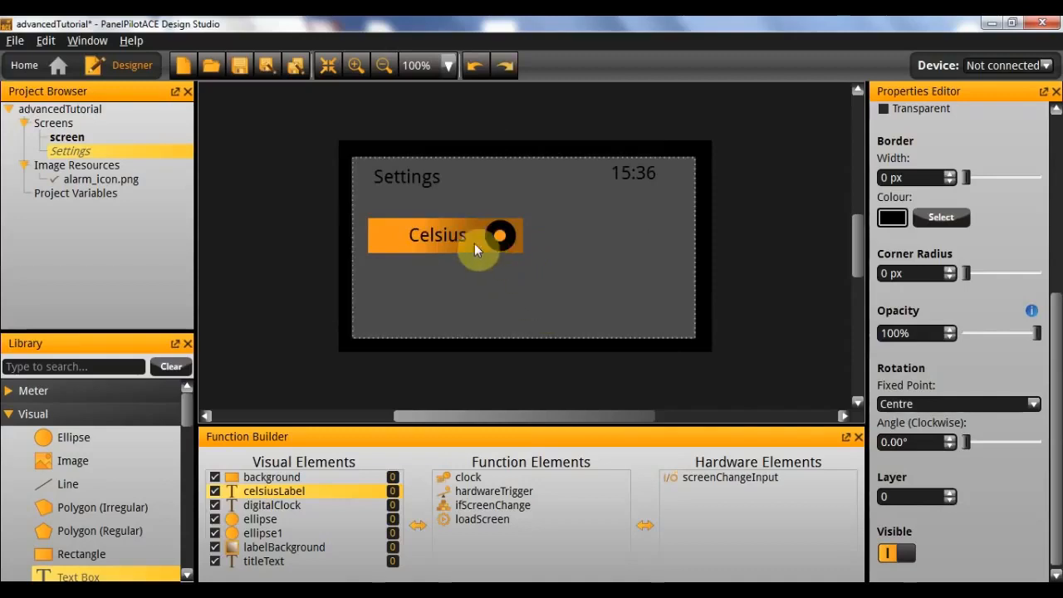
{"action": "left_click", "coordinate": [437, 246]}
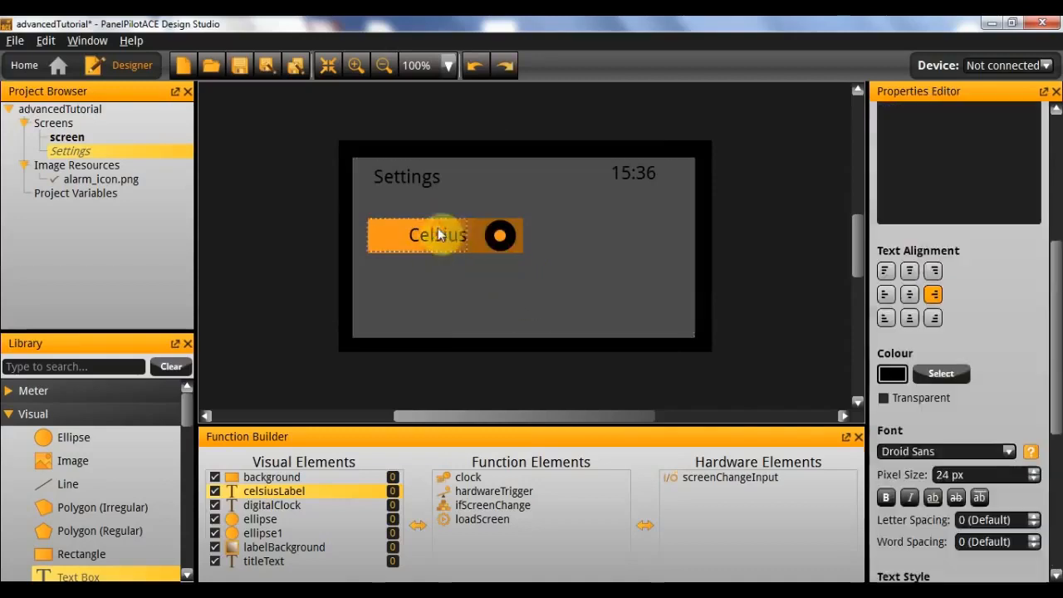
{"action": "left_click", "coordinate": [480, 246]}
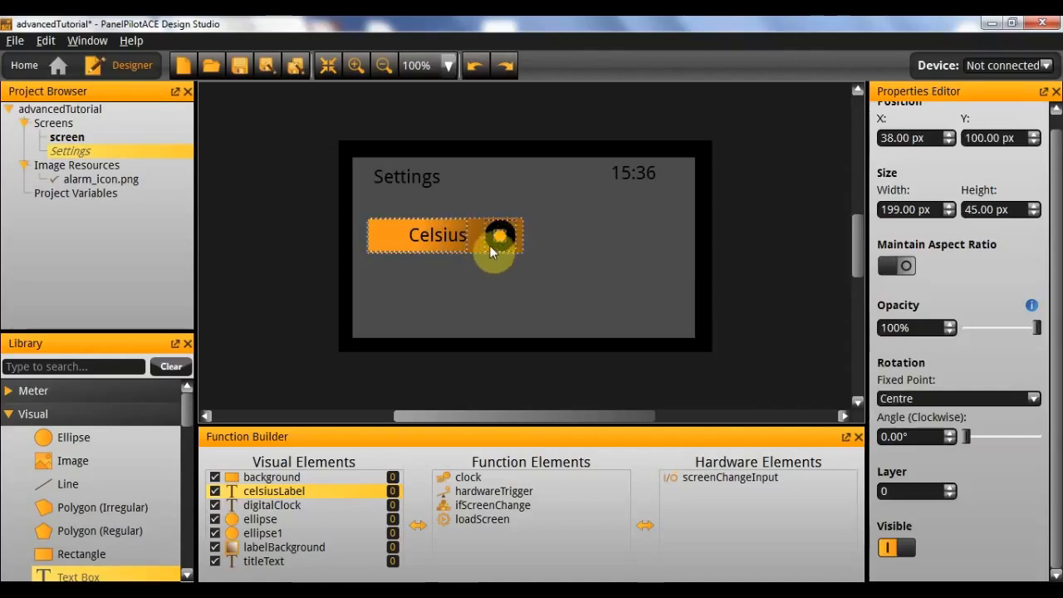
{"action": "key", "text": "ctrl+v"}
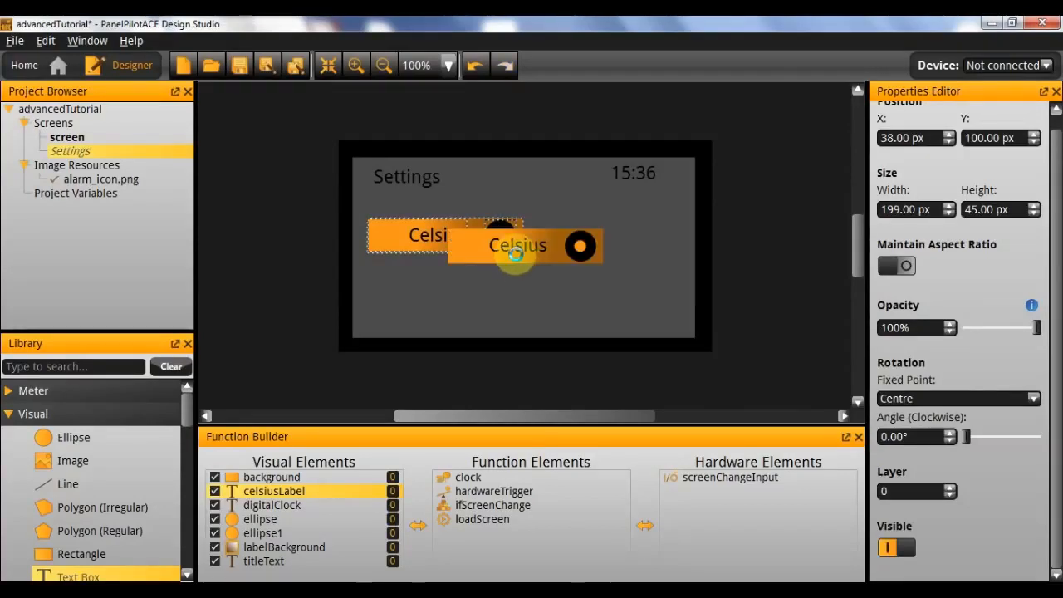
{"action": "left_click_drag", "start_coordinate": [539, 252], "coordinate": [463, 287]}
Change the text of the lower control's label to "Fahrenheit".
{"action": "left_click", "coordinate": [440, 279]}
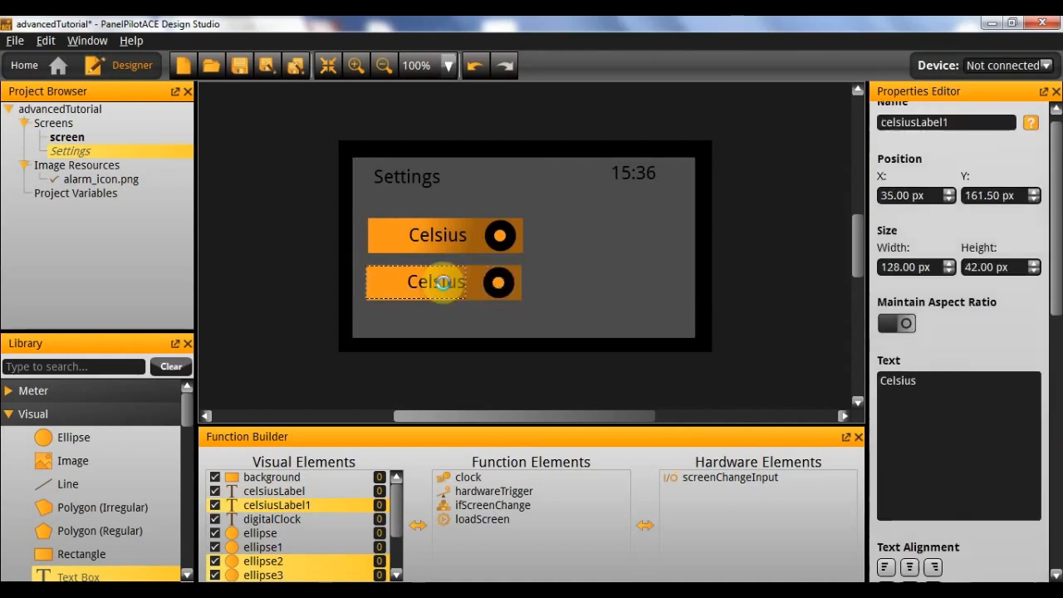
{"action": "double_click", "coordinate": [985, 389]}
{"action": "type", "text": "Fa"}
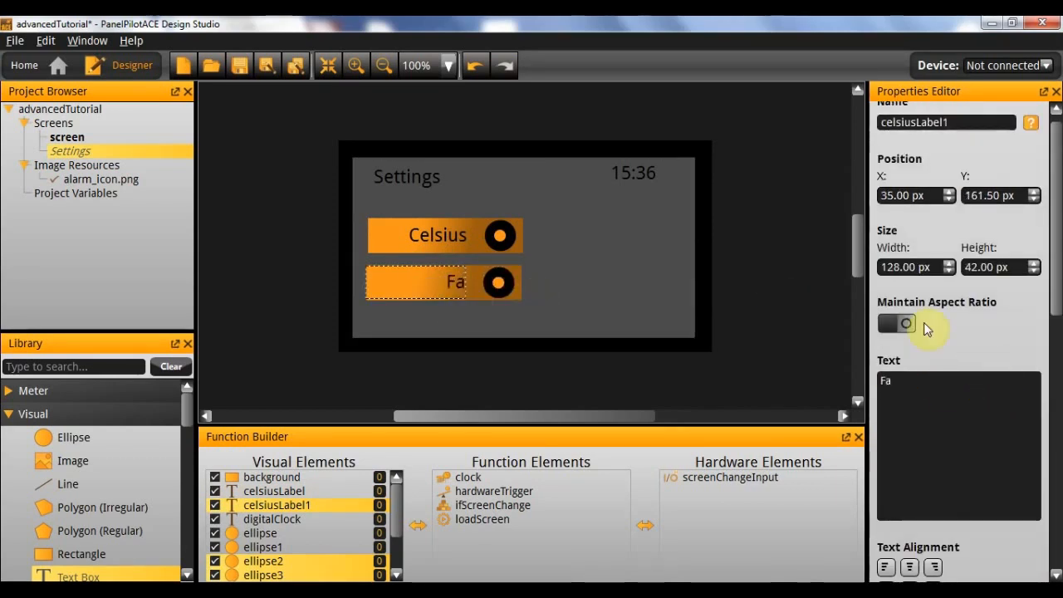
{"action": "type", "text": "hrenheit"}
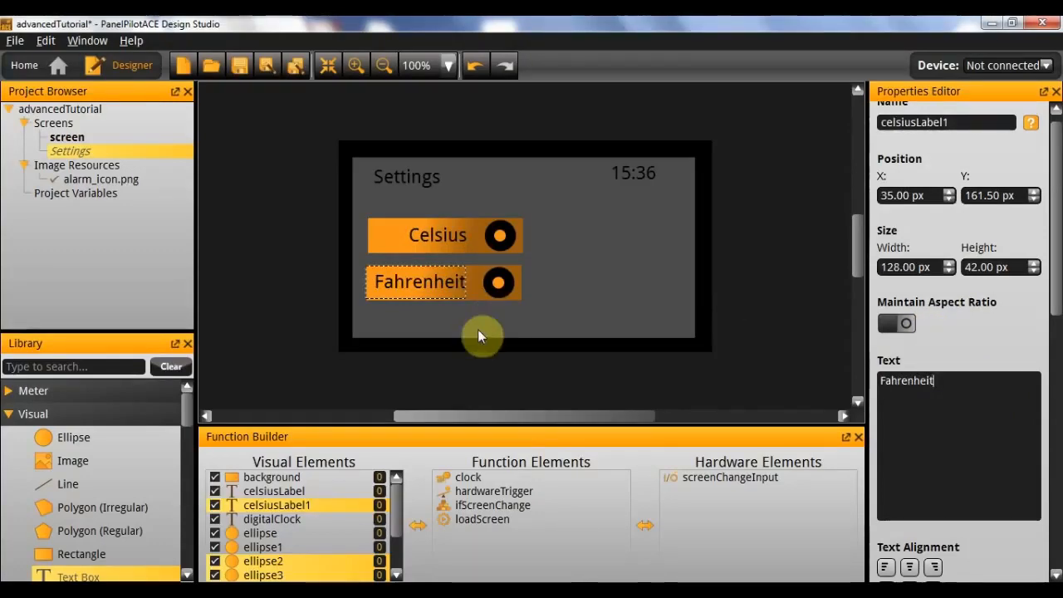
{"action": "left_click", "coordinate": [515, 329]}
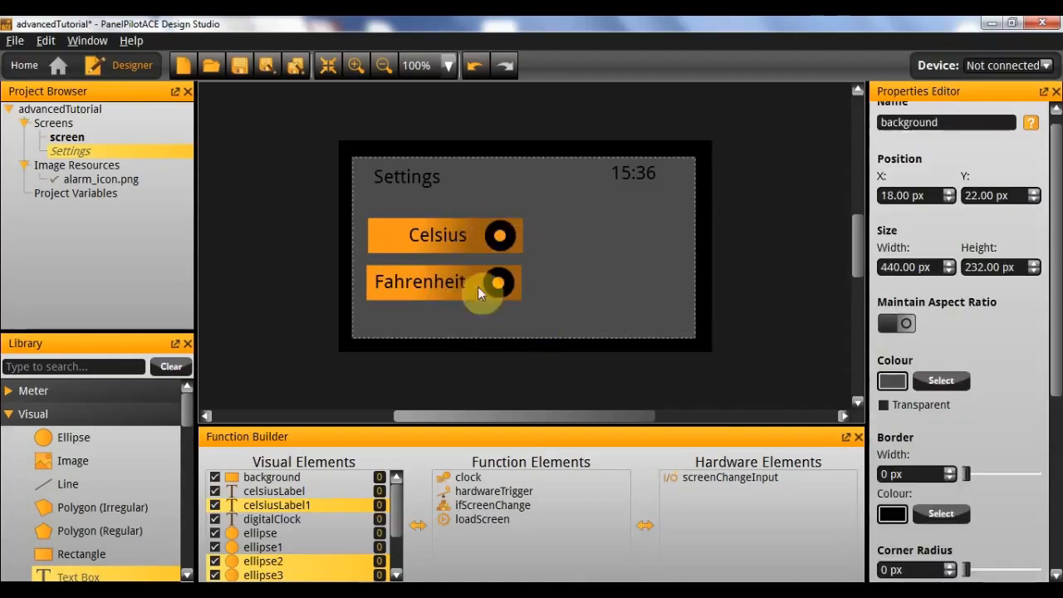
Rename the small orange circle in the Celsius control to celsiusToggle.
{"action": "left_click", "coordinate": [503, 235]}
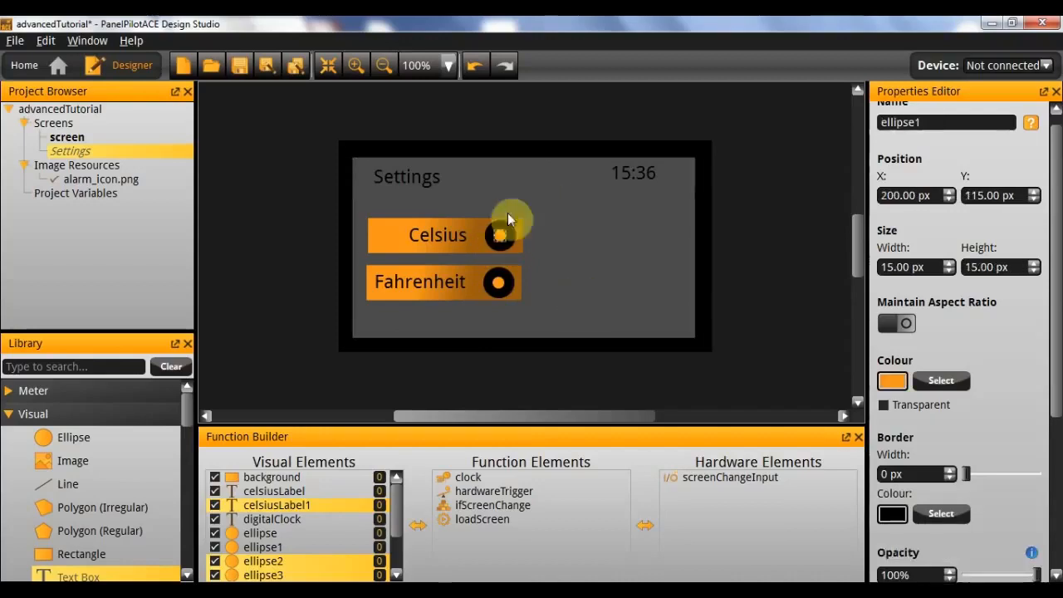
{"action": "scroll", "coordinate": [1055, 229], "scroll_direction": "up", "scroll_amount": 1}
{"action": "double_click", "coordinate": [978, 138]}
{"action": "type", "text": "celsiu"}
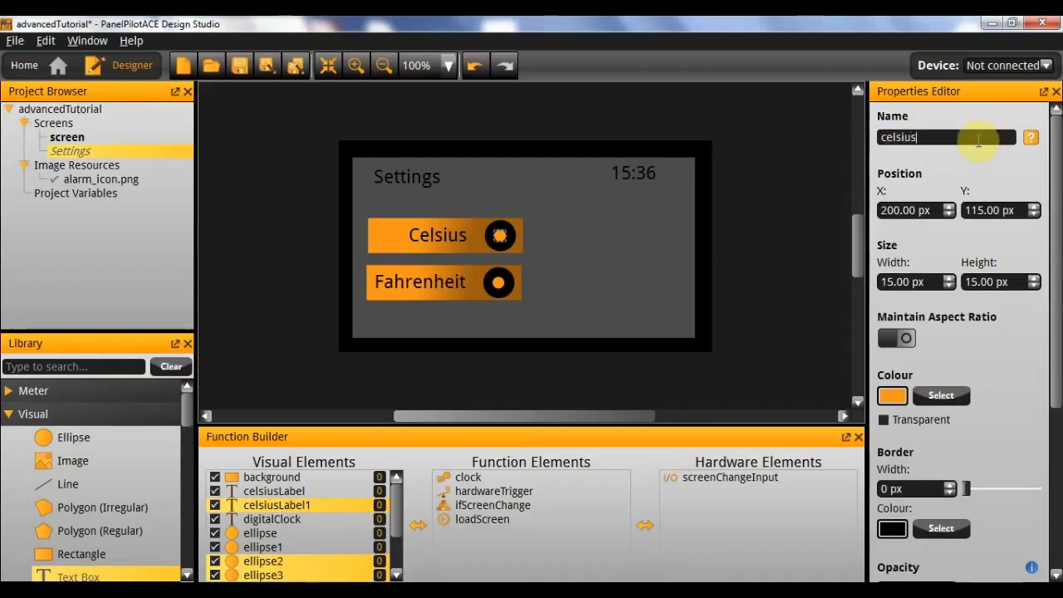
{"action": "type", "text": "sToggle"}
{"action": "key", "text": "Return"}
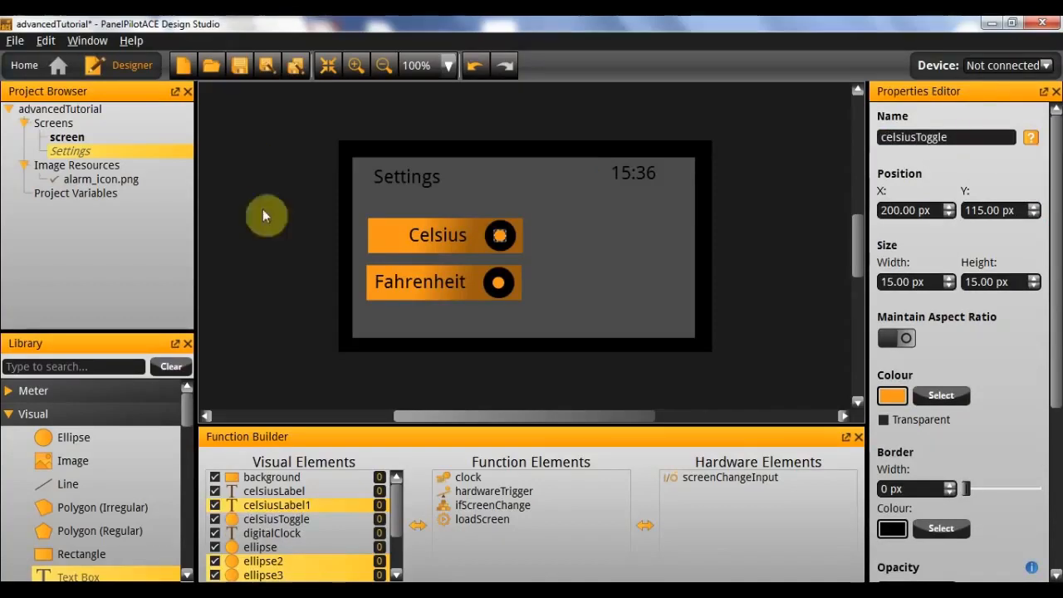
Rename the small orange circle in the Fahrenheit control to FahrenheitToggle.
{"action": "left_click", "coordinate": [499, 284]}
{"action": "left_click", "coordinate": [966, 135]}
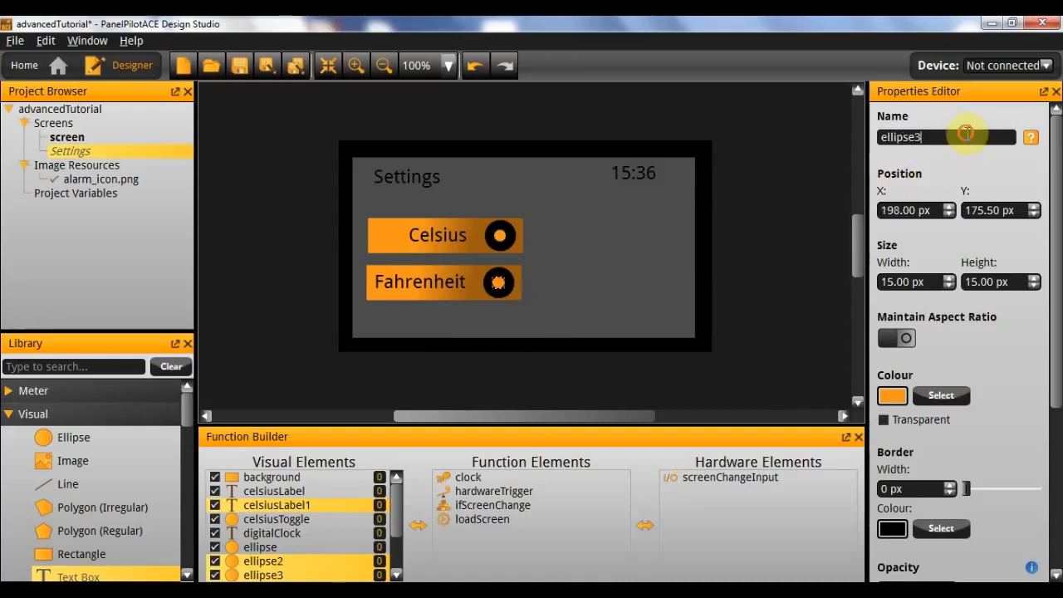
{"action": "double_click", "coordinate": [968, 134]}
{"action": "type", "text": "Fahrenhei"}
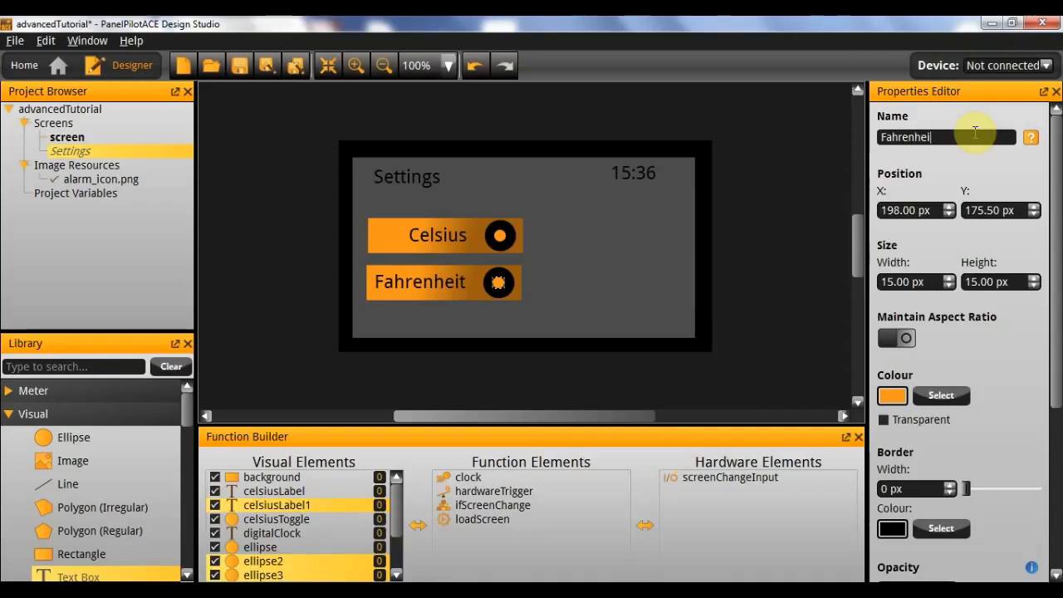
{"action": "type", "text": "tToggle"}
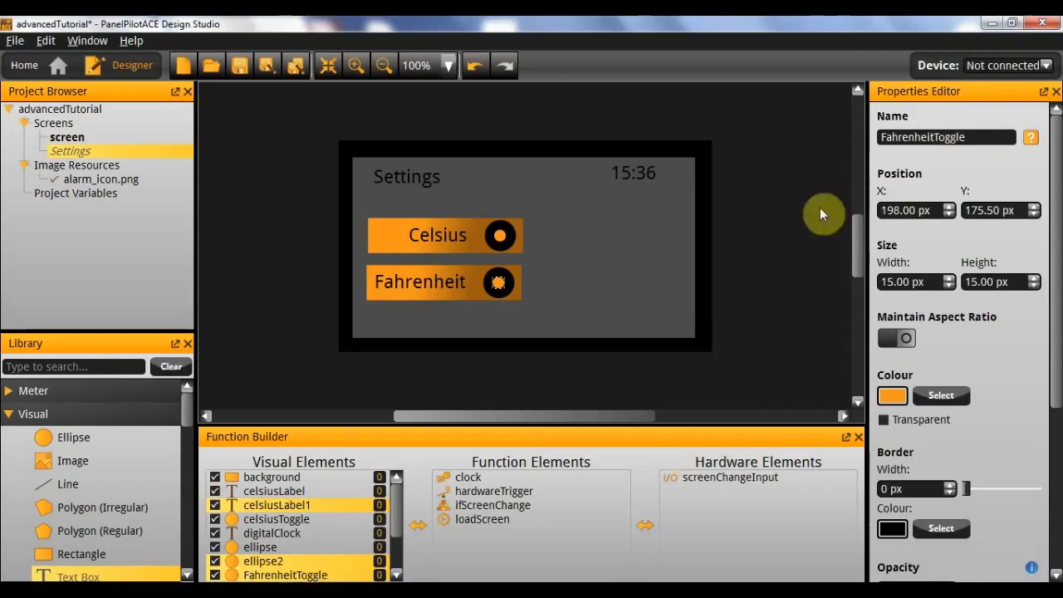
{"action": "left_click", "coordinate": [648, 298]}
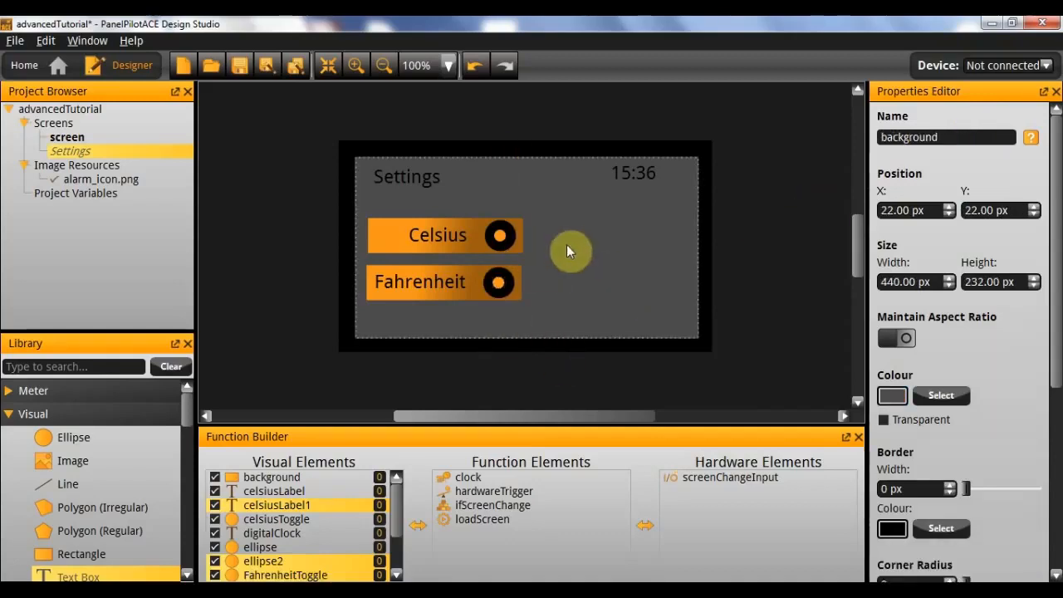
Duplicate the whole Celsius control and place the copy beside the original, at about X 251 px, Y 98.5 px.
{"action": "left_click", "coordinate": [506, 243]}
{"action": "left_click_drag", "start_coordinate": [507, 244], "coordinate": [626, 238]}
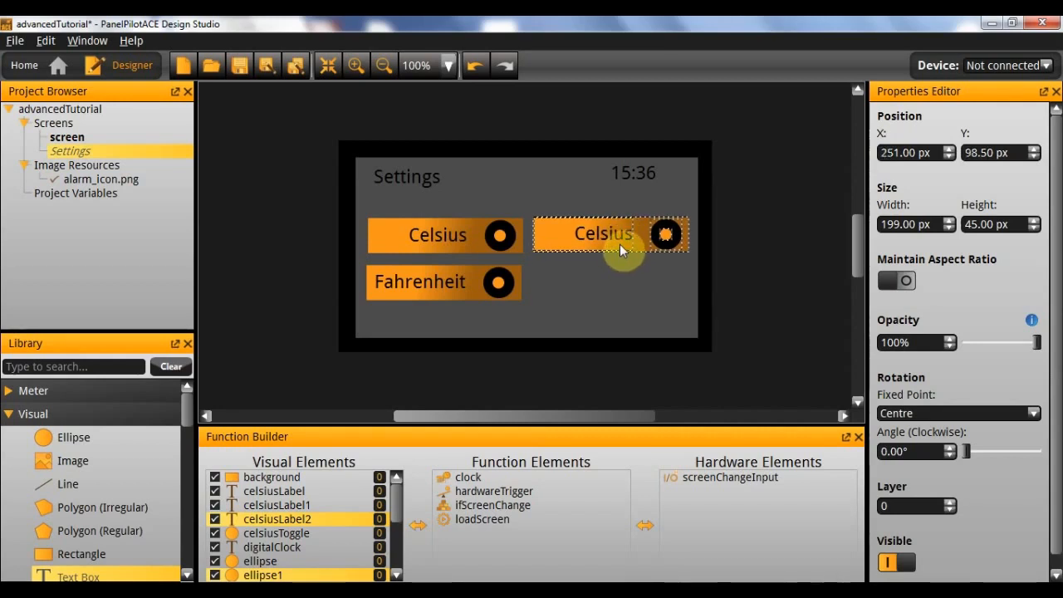
{"action": "left_click", "coordinate": [607, 263]}
Change the label text of the copied control beside Celsius to "Clock Visible".
{"action": "left_click", "coordinate": [581, 236]}
{"action": "double_click", "coordinate": [1009, 407]}
{"action": "type", "text": "Clock"}
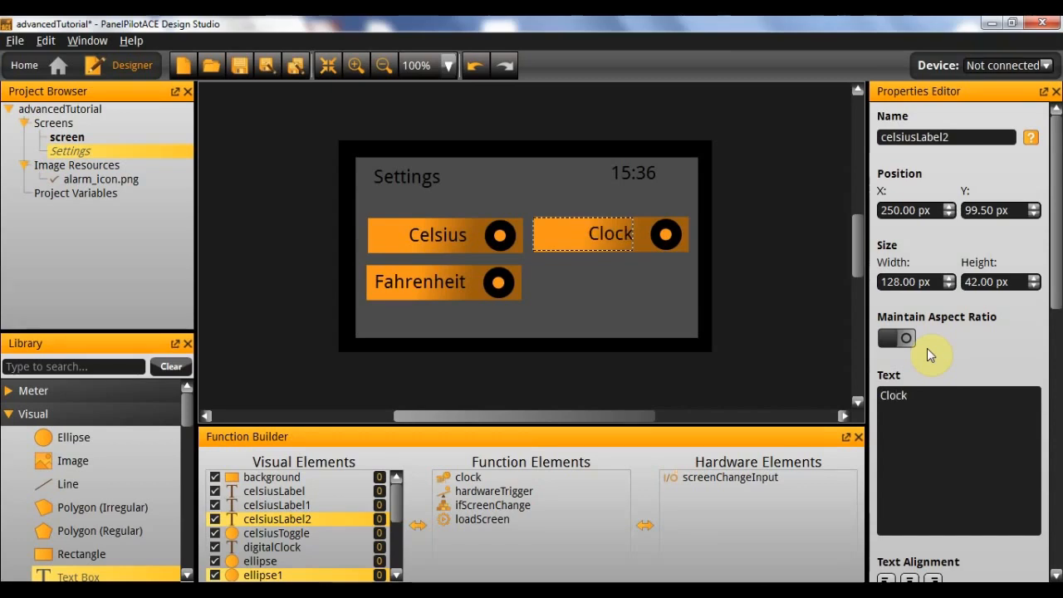
{"action": "type", "text": " Visible"}
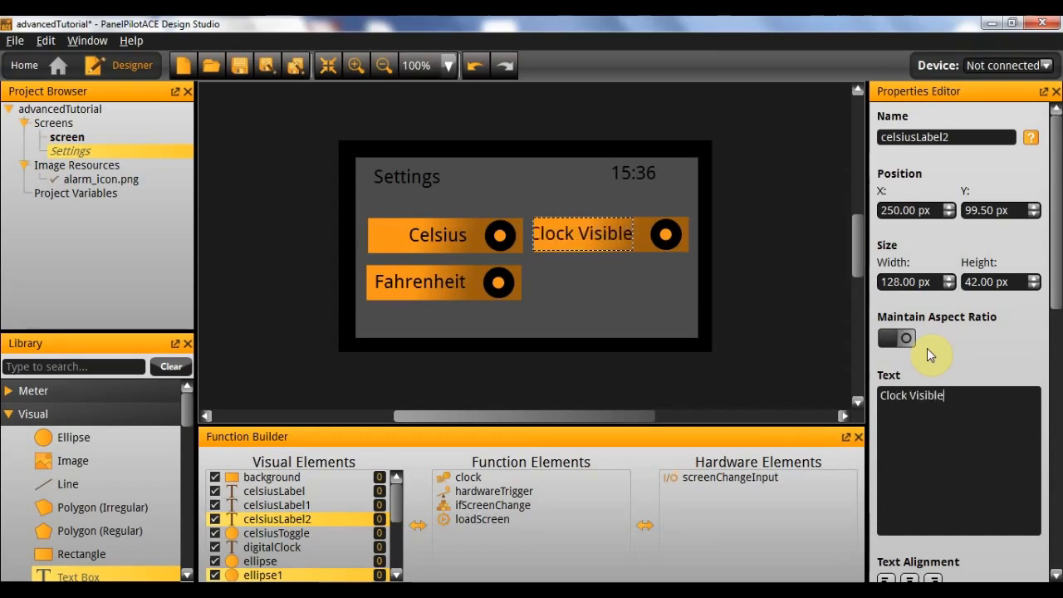
Widen the Clock Visible label to about 134 px and shift it to about X 253 px so it fits the rectangle.
{"action": "left_click", "coordinate": [590, 256]}
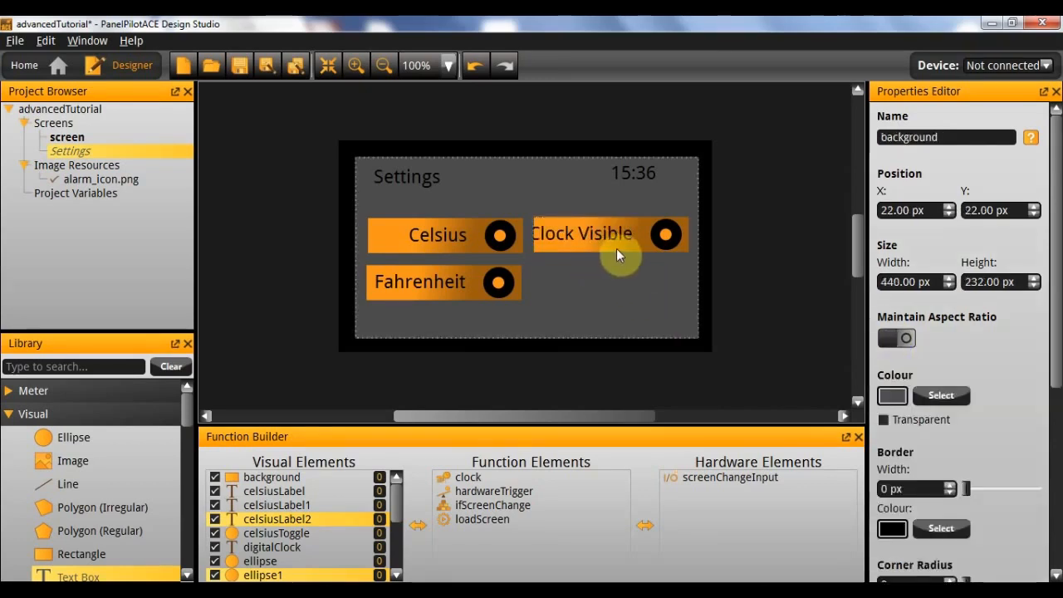
{"action": "left_click", "coordinate": [620, 237]}
{"action": "left_click_drag", "start_coordinate": [633, 235], "coordinate": [637, 234]}
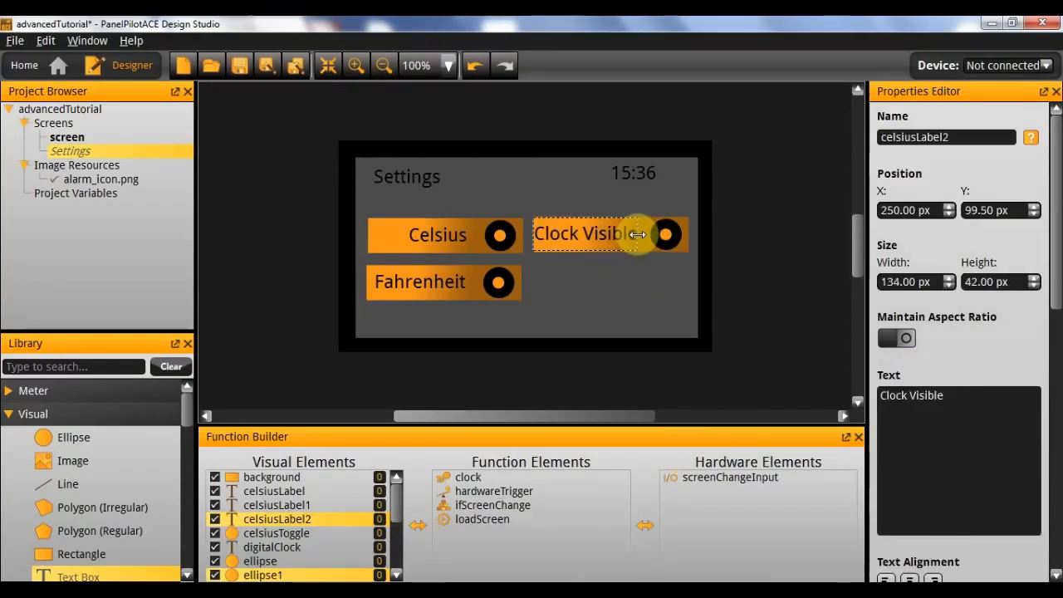
{"action": "left_click", "coordinate": [614, 296]}
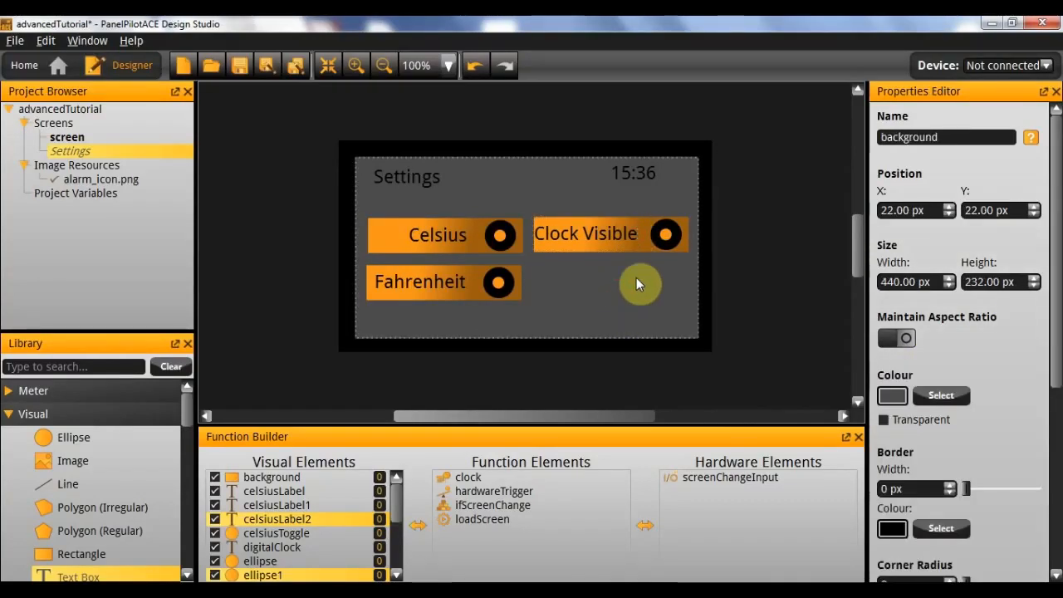
{"action": "left_click", "coordinate": [602, 231]}
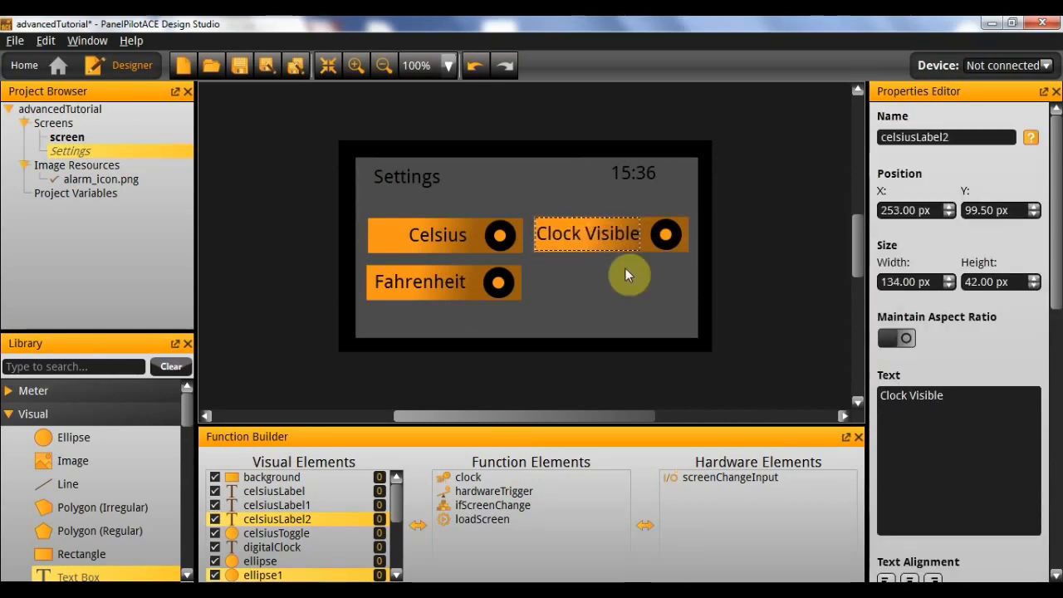
{"action": "left_click", "coordinate": [545, 304]}
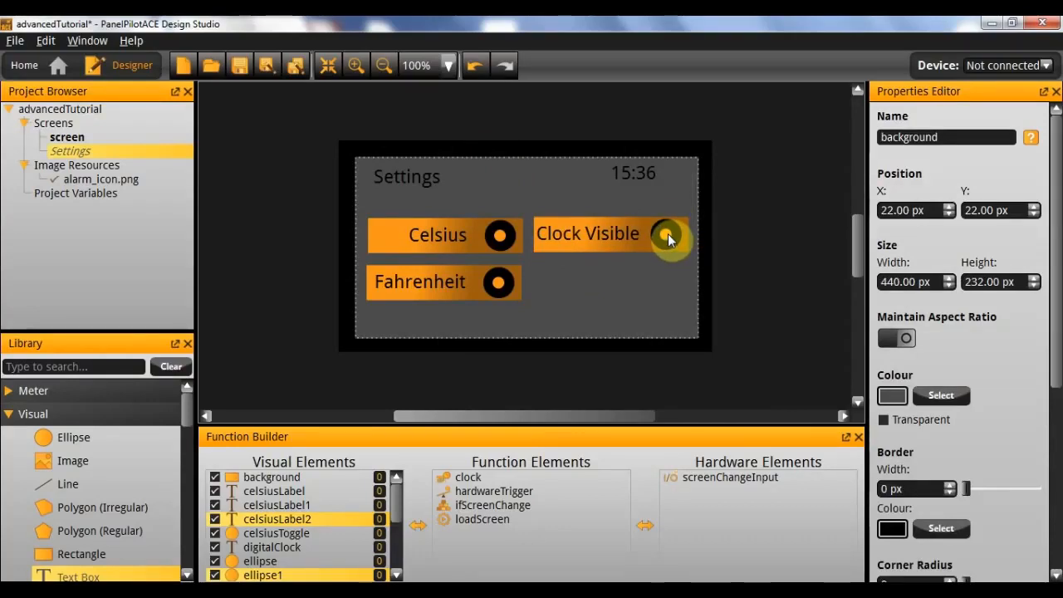
Rename the Clock Visible text label to clockLabel.
{"action": "left_click", "coordinate": [615, 229]}
{"action": "double_click", "coordinate": [978, 135]}
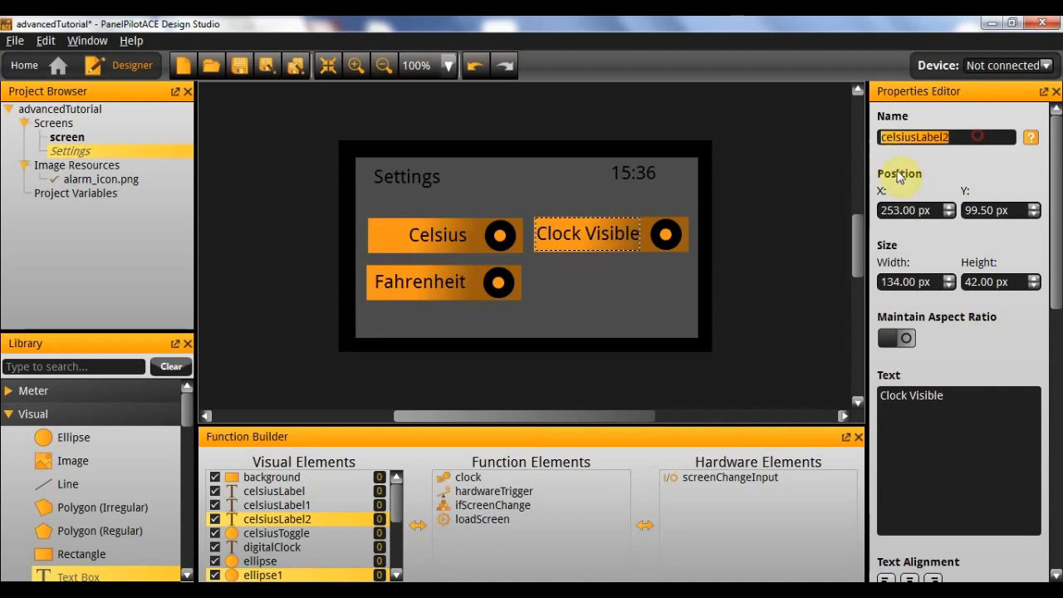
{"action": "type", "text": "clockLabel"}
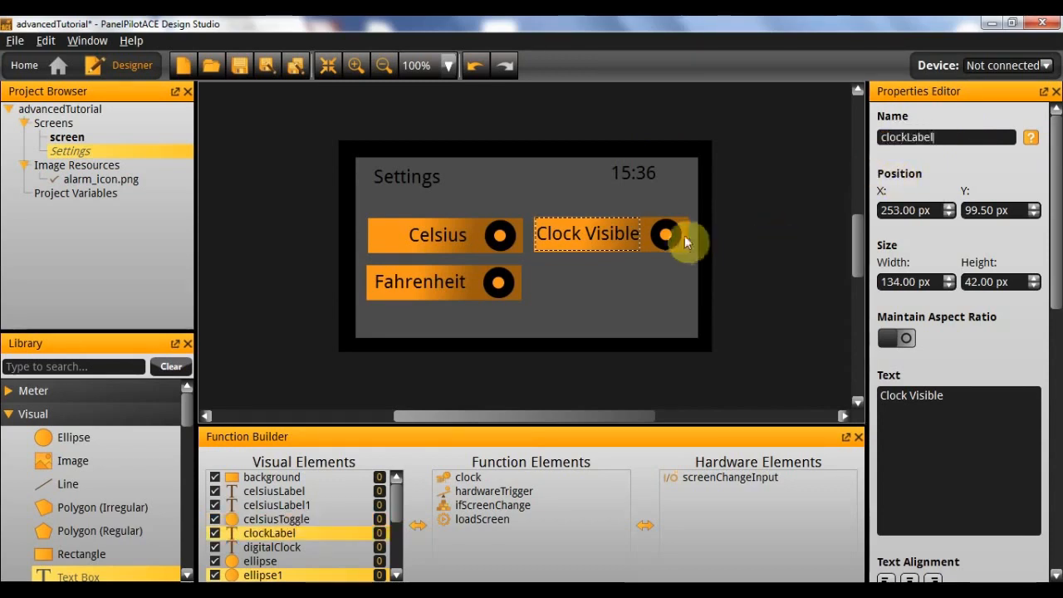
Rename the small orange circle in the Clock Visible control to clockToggle.
{"action": "left_click", "coordinate": [668, 233]}
{"action": "double_click", "coordinate": [945, 137]}
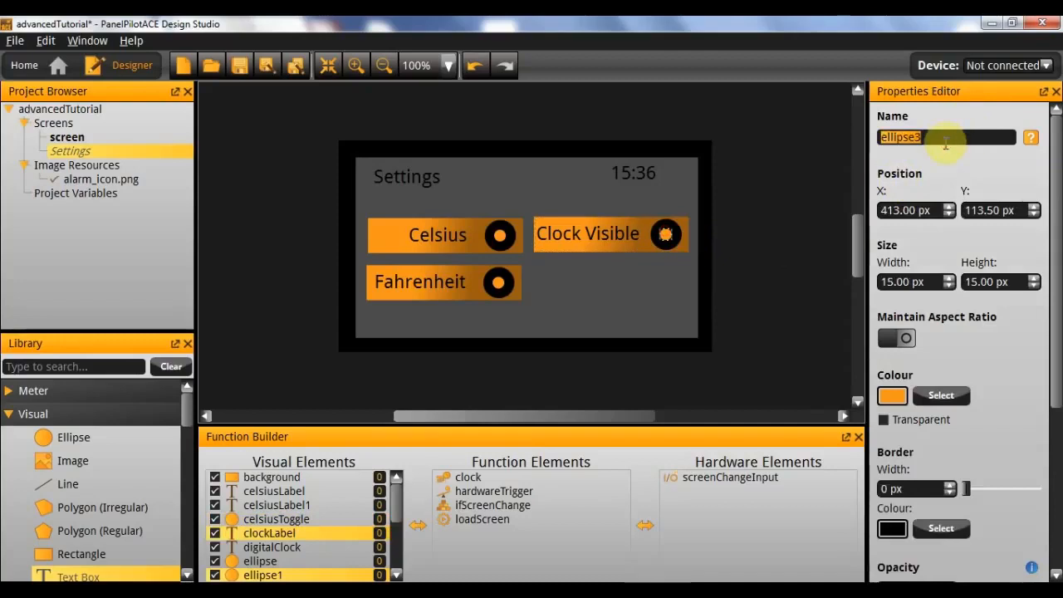
{"action": "type", "text": "clockToggle"}
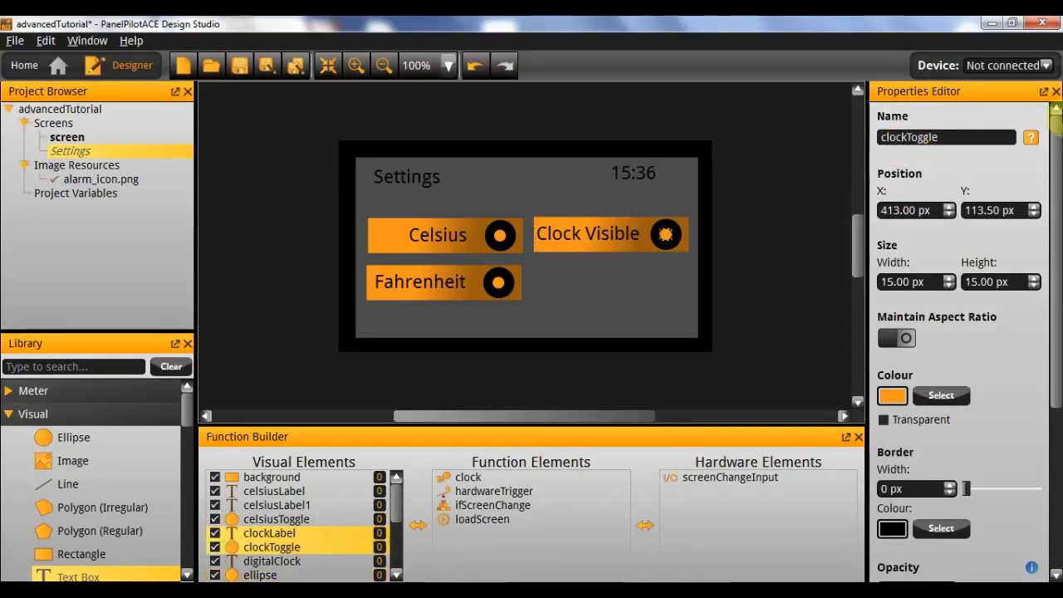
{"action": "left_click", "coordinate": [624, 286]}
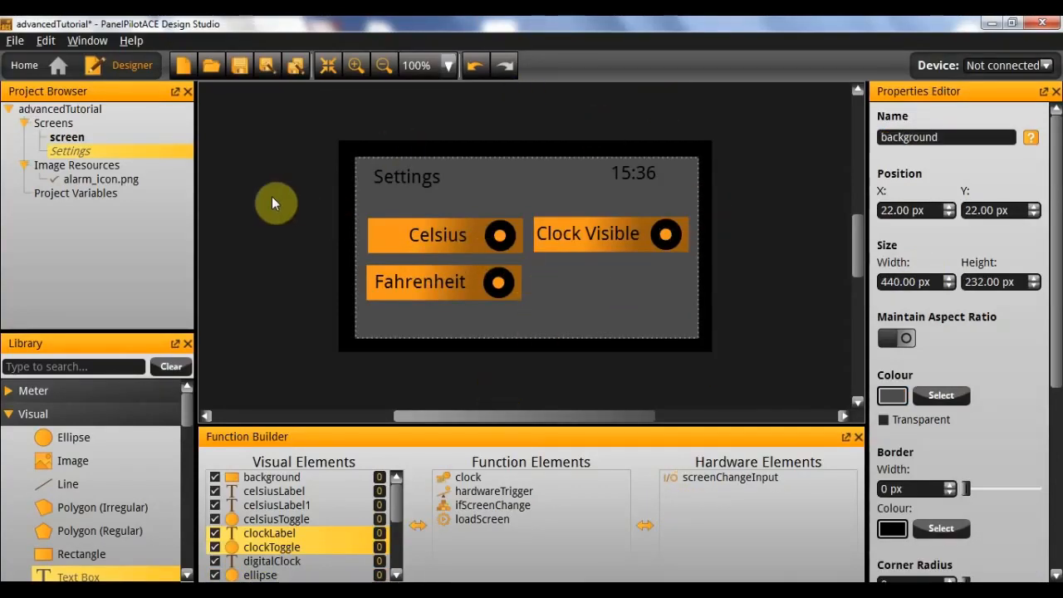
Add a Boolean project variable named isCelsius.
{"action": "left_click", "coordinate": [85, 191]}
{"action": "right_click", "coordinate": [86, 190]}
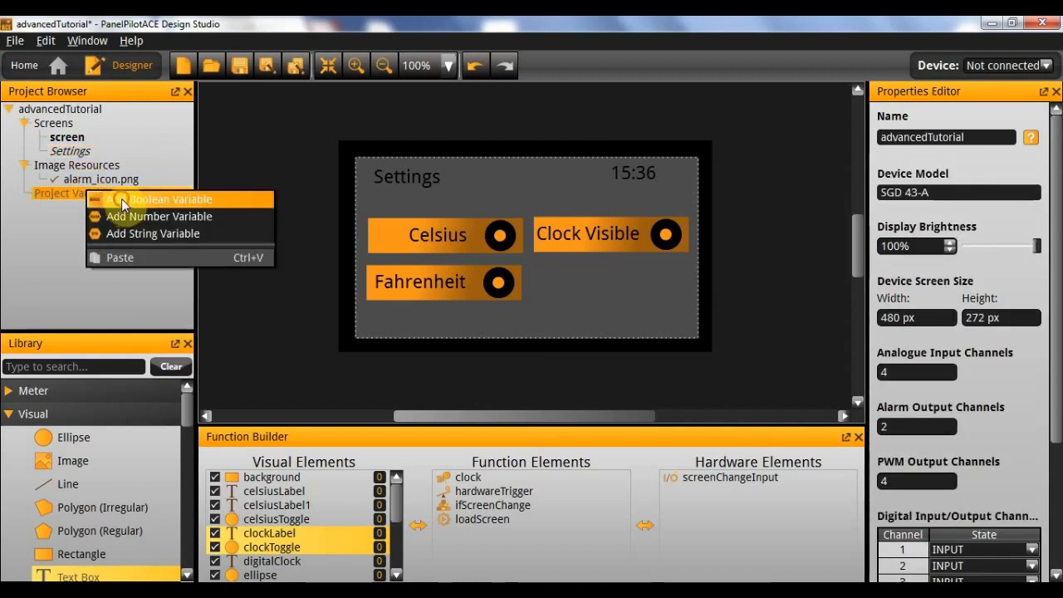
{"action": "left_click", "coordinate": [122, 199]}
{"action": "left_click", "coordinate": [142, 212]}
{"action": "type", "text": "iw"}
{"action": "key", "text": "Caps_Lock"}
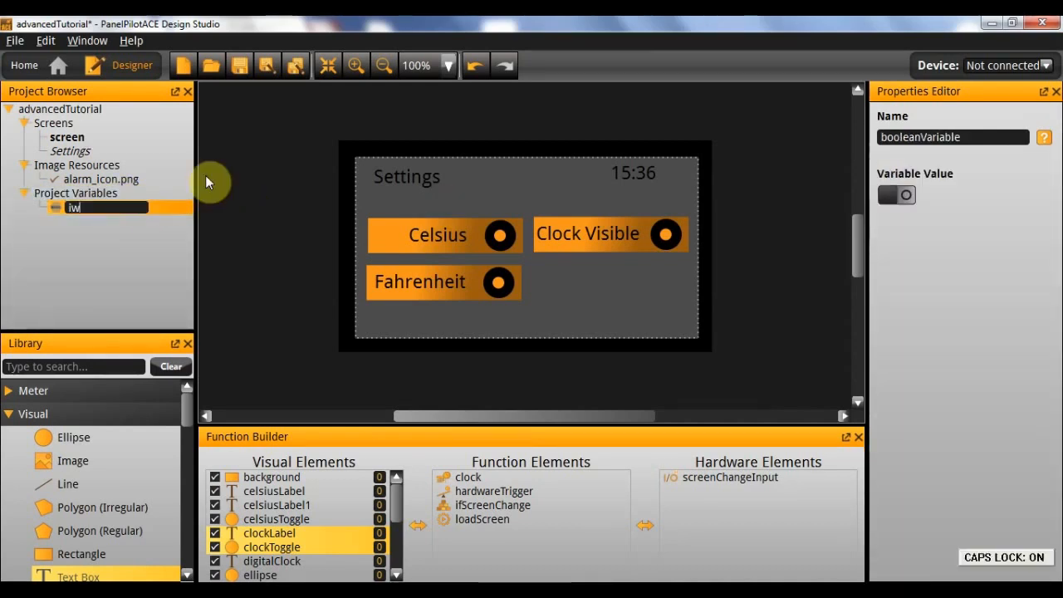
{"action": "key", "text": "BackSpace"}
{"action": "key", "text": "Caps_Lock"}
{"action": "type", "text": "s"}
{"action": "key", "text": "Caps_Lock"}
{"action": "type", "text": "CE"}
{"action": "key", "text": "BackSpace"}
{"action": "key", "text": "Caps_Lock"}
{"action": "type", "text": "elsius"}
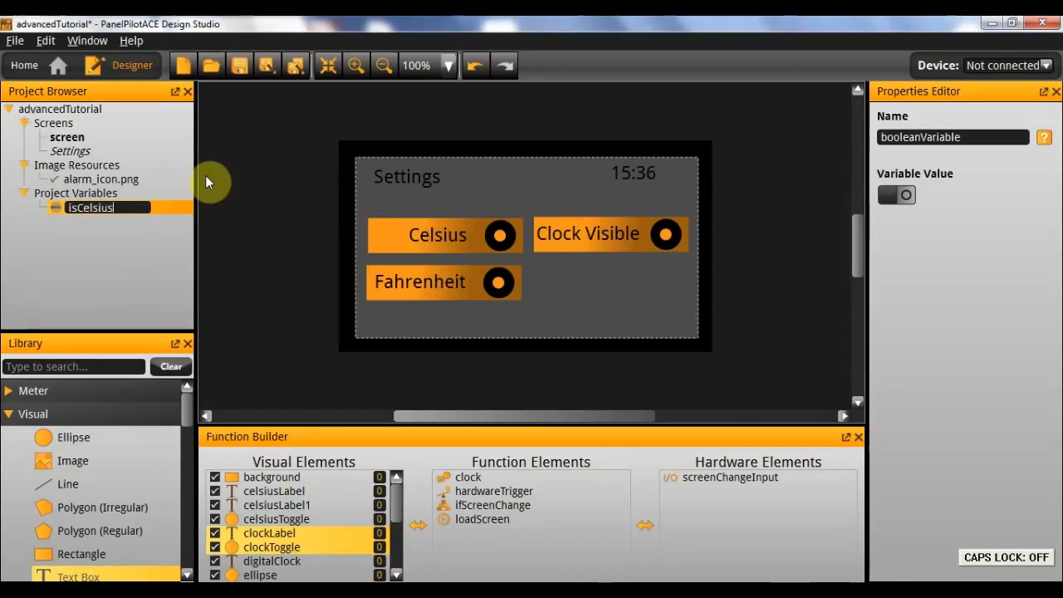
{"action": "key", "text": "Return"}
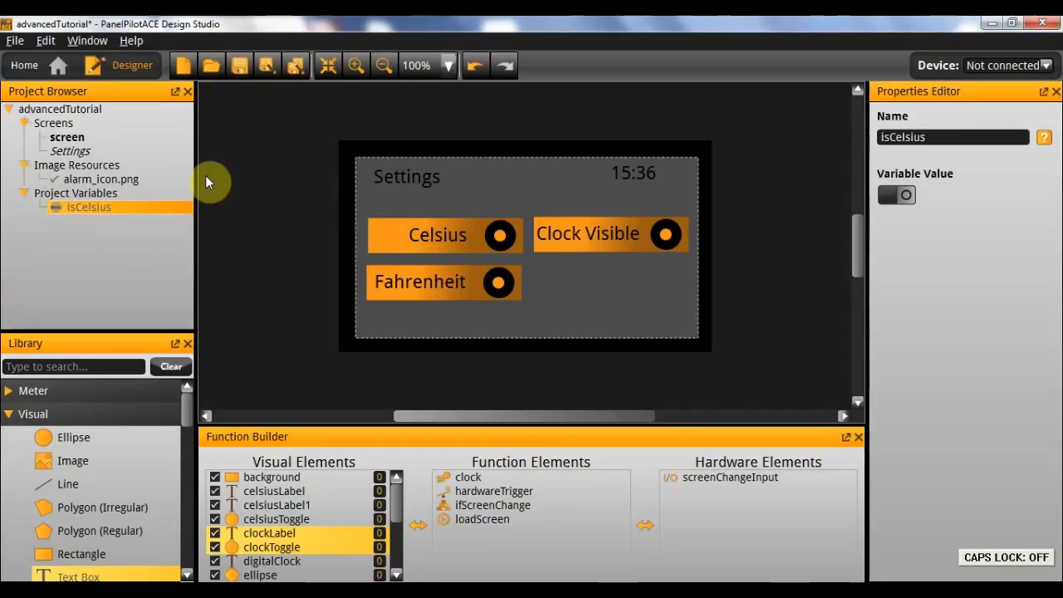
Add a second Boolean project variable named clockVisible.
{"action": "left_click", "coordinate": [102, 190]}
{"action": "right_click", "coordinate": [102, 189]}
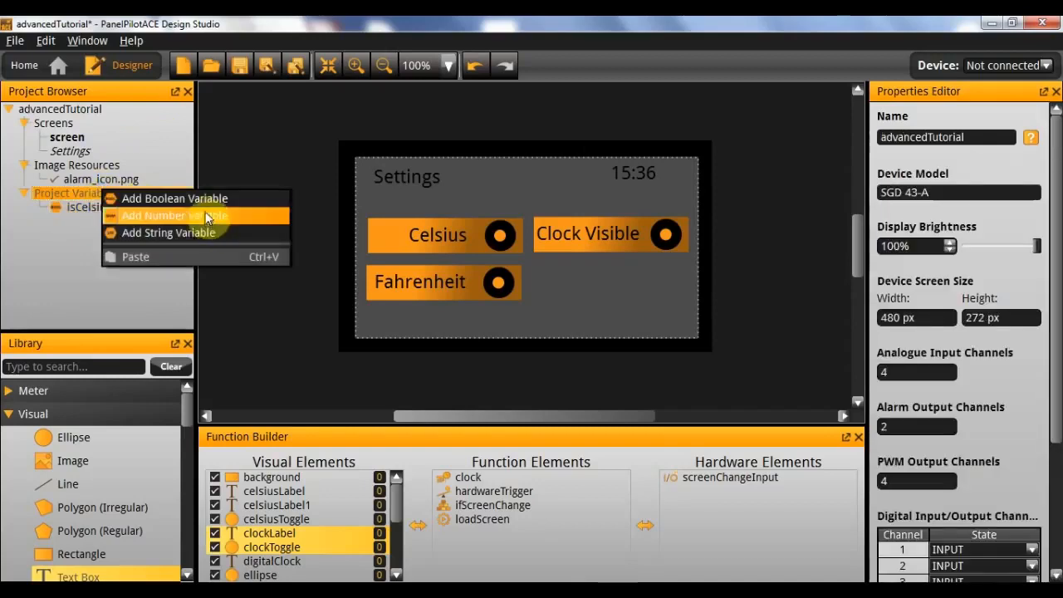
{"action": "left_click", "coordinate": [207, 199]}
{"action": "double_click", "coordinate": [126, 208]}
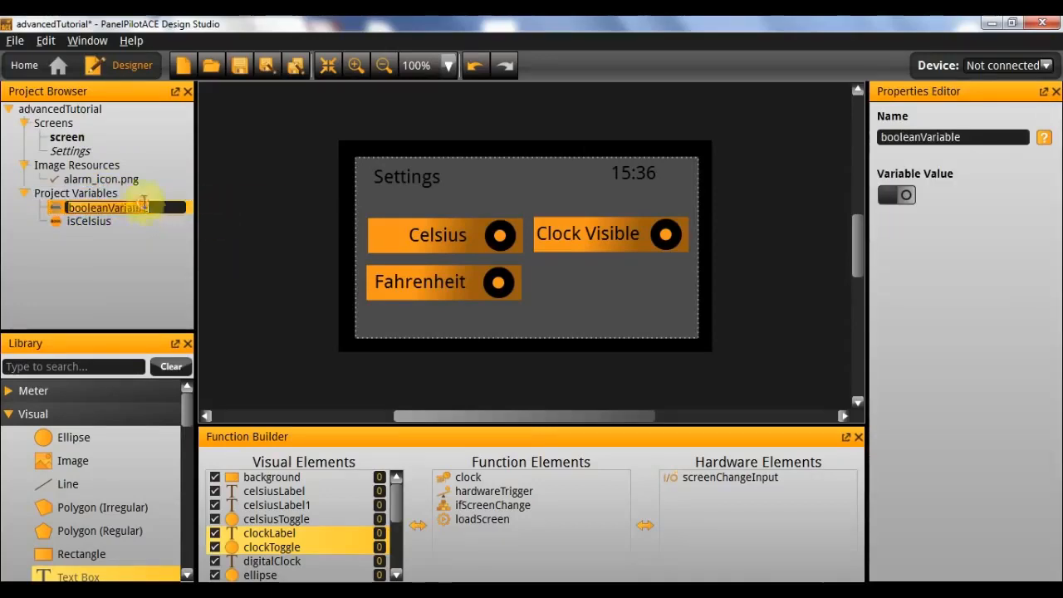
{"action": "type", "text": "clockVisible"}
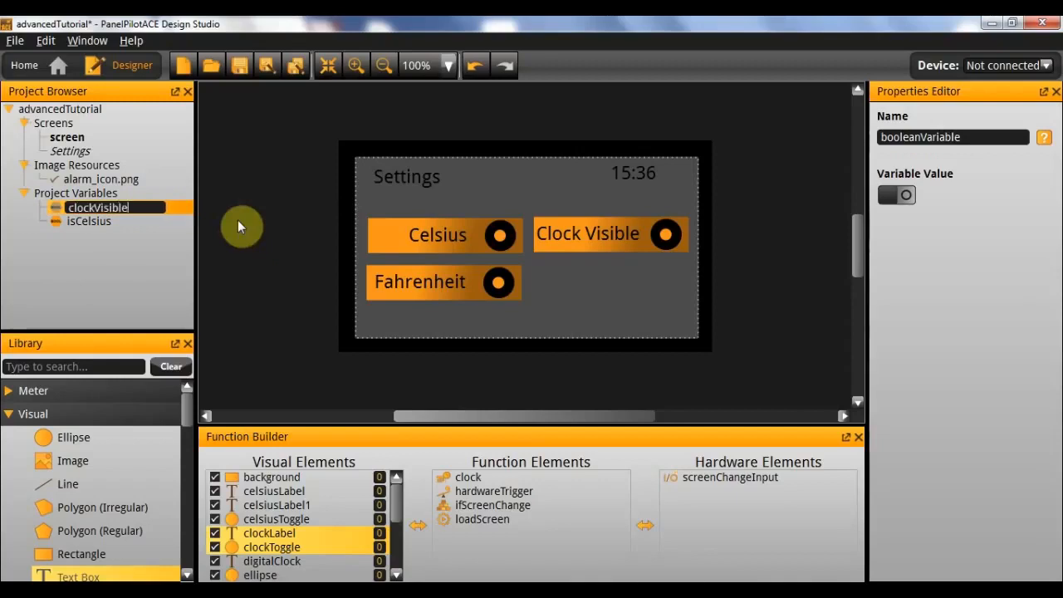
{"action": "key", "text": "Return"}
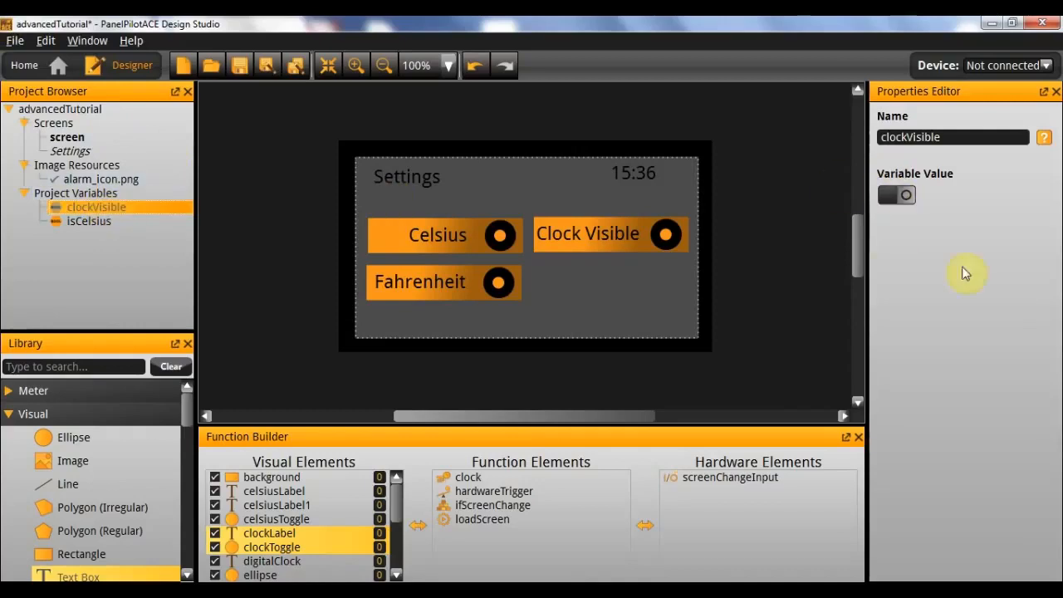
Switch on the variable values of both clockVisible and isCelsius.
{"action": "left_click", "coordinate": [903, 199]}
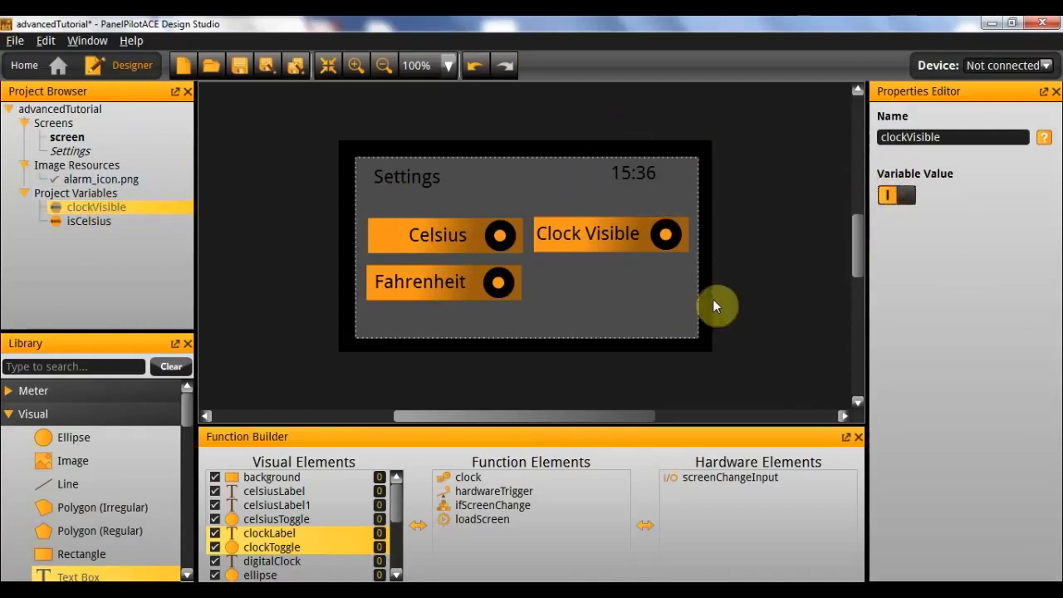
{"action": "left_click", "coordinate": [75, 222]}
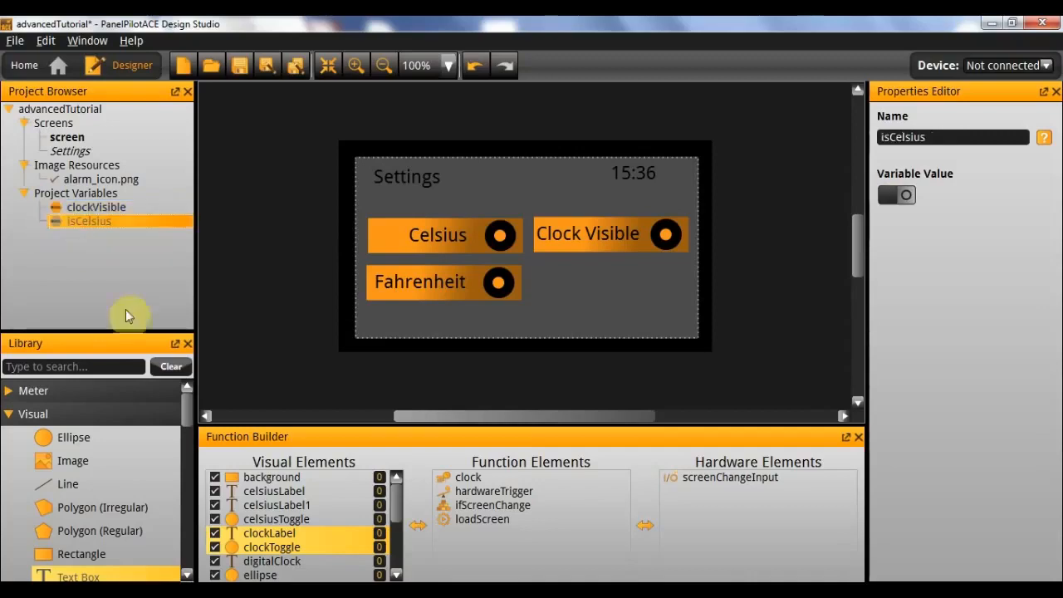
{"action": "left_click", "coordinate": [905, 199]}
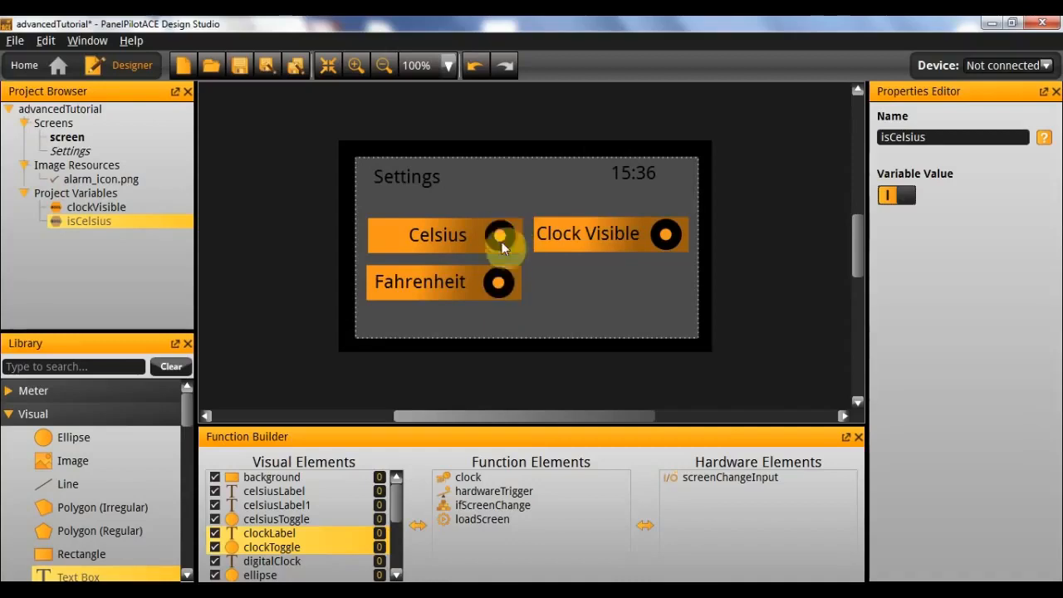
Turn off the visibility of the FahrenheitToggle circle.
{"action": "left_click", "coordinate": [506, 284]}
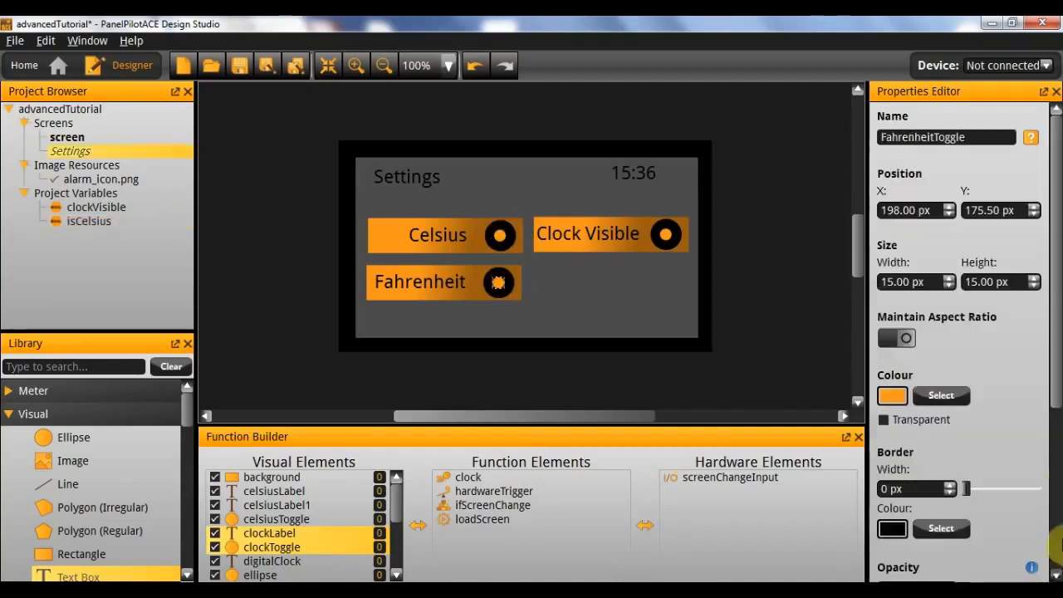
{"action": "scroll", "coordinate": [1047, 485], "scroll_direction": "down", "scroll_amount": 3}
{"action": "left_click", "coordinate": [887, 548]}
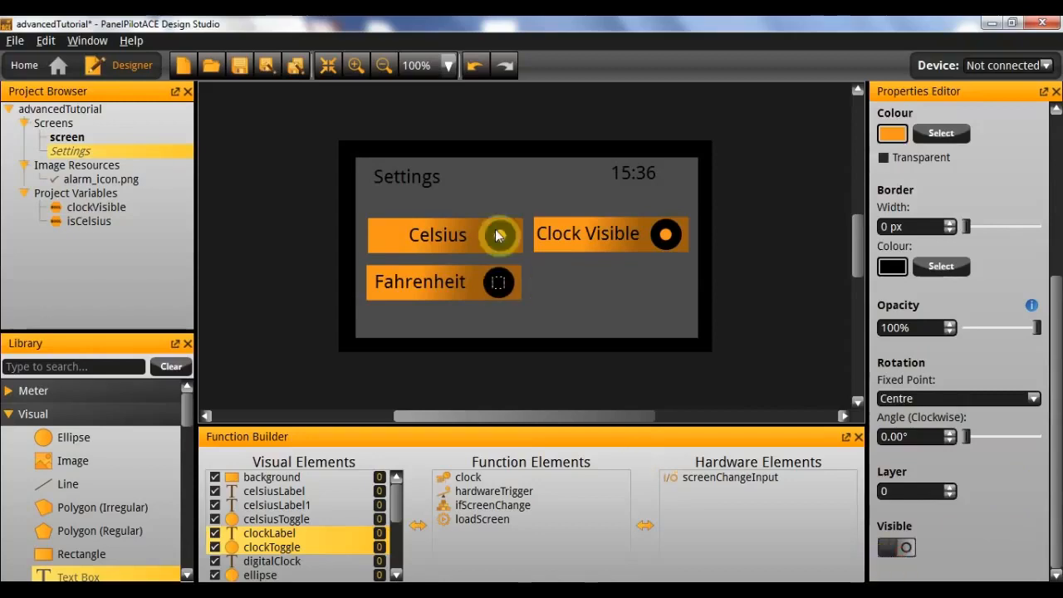
{"action": "left_click", "coordinate": [582, 288]}
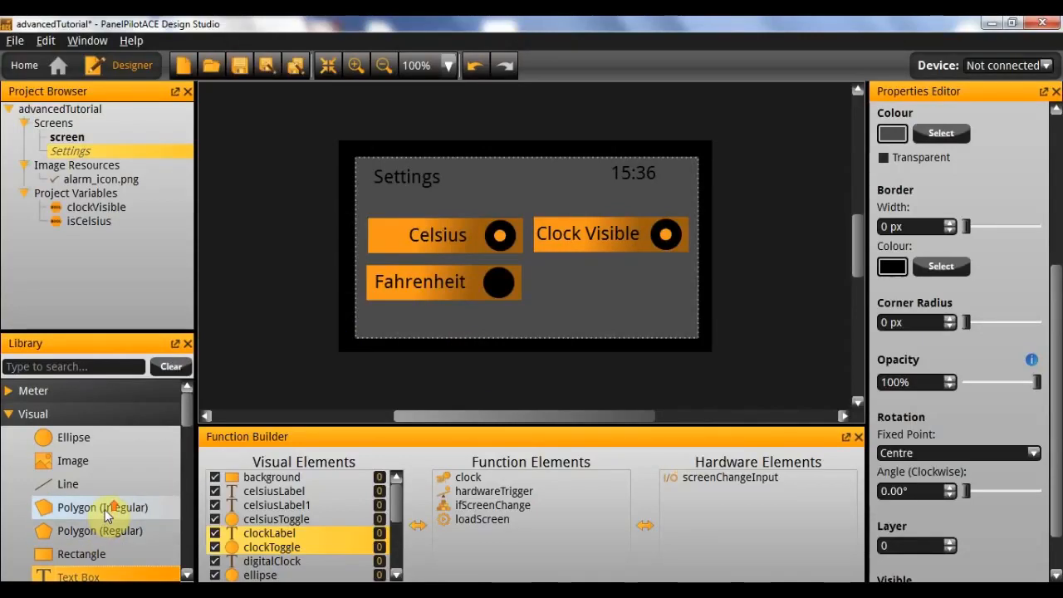
Add three Button elements from the library to the function elements of the Settings screen.
{"action": "scroll", "coordinate": [95, 515], "scroll_direction": "down", "scroll_amount": 4}
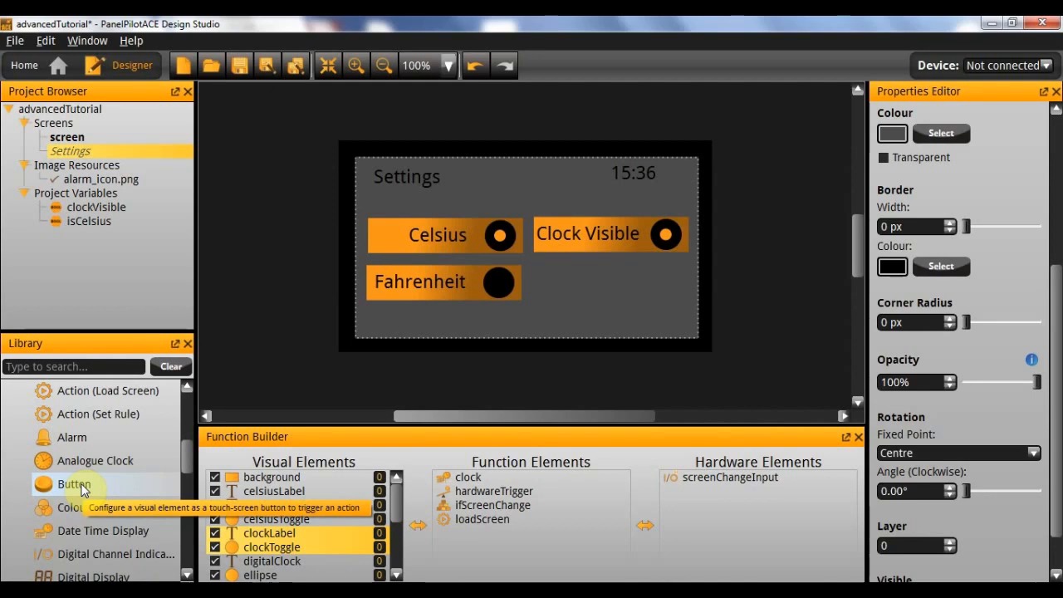
{"action": "left_click_drag", "start_coordinate": [59, 482], "coordinate": [527, 555]}
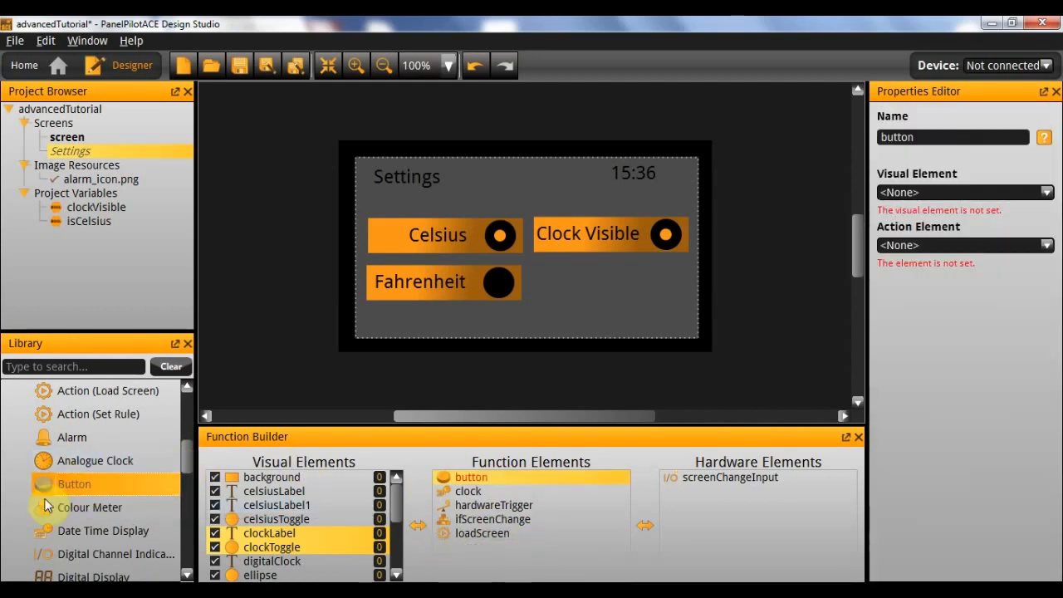
{"action": "left_click_drag", "start_coordinate": [142, 493], "coordinate": [536, 552]}
Rename the first unnamed button function element celsiusClicked and set its visual element to celsiusToggle.
{"action": "left_click", "coordinate": [502, 480]}
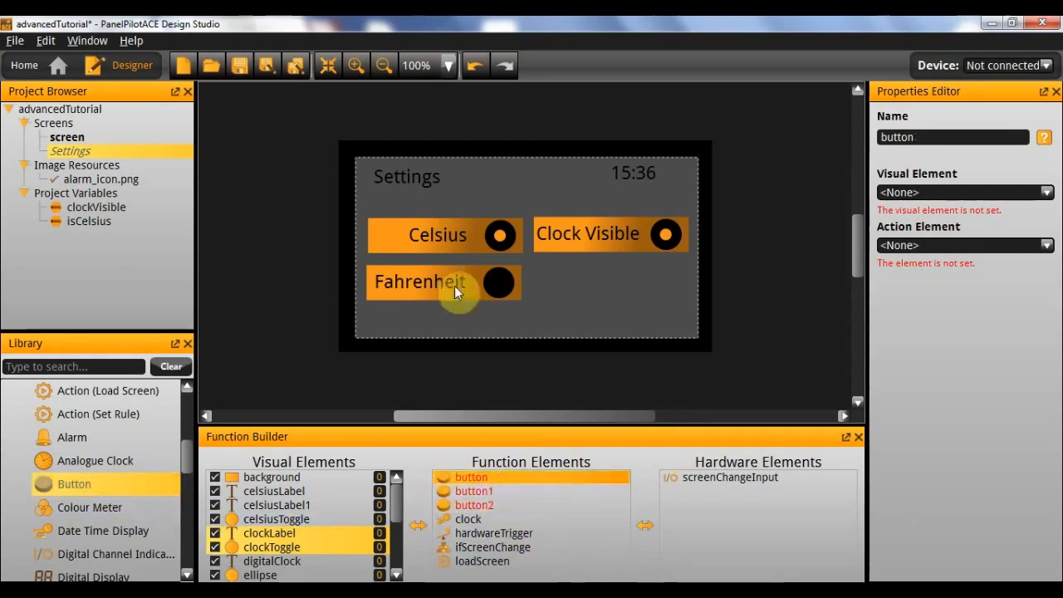
{"action": "double_click", "coordinate": [943, 138]}
{"action": "type", "text": "celsius"}
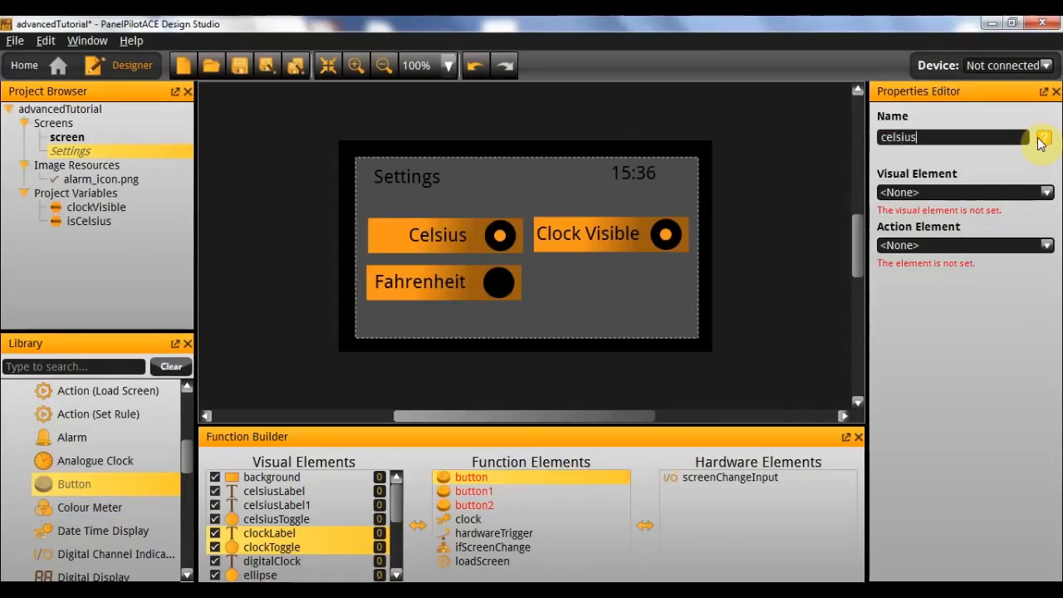
{"action": "type", "text": "Clicked"}
{"action": "key", "text": "Return"}
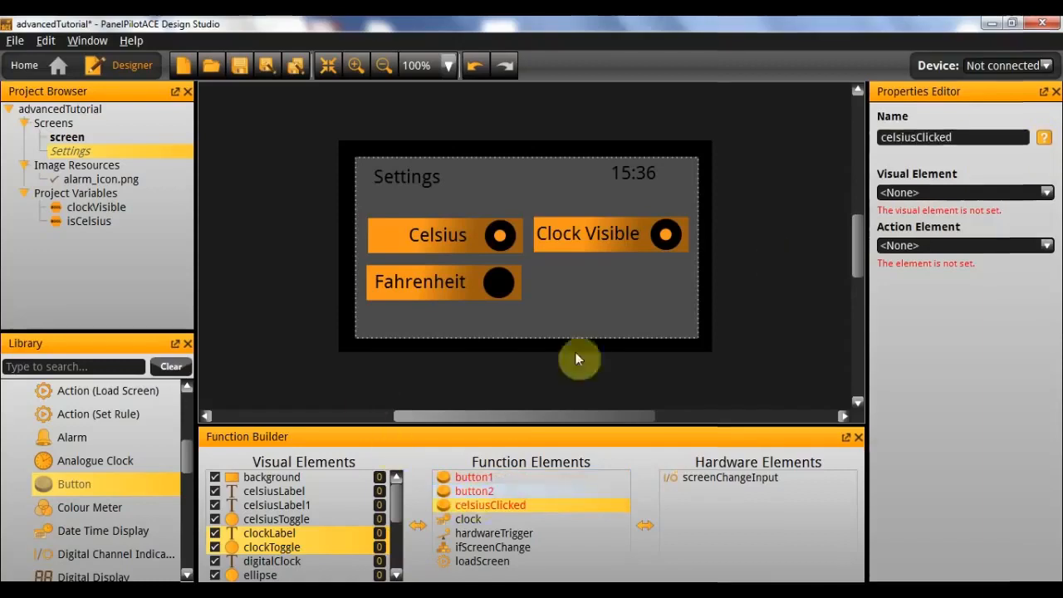
{"action": "left_click", "coordinate": [951, 193]}
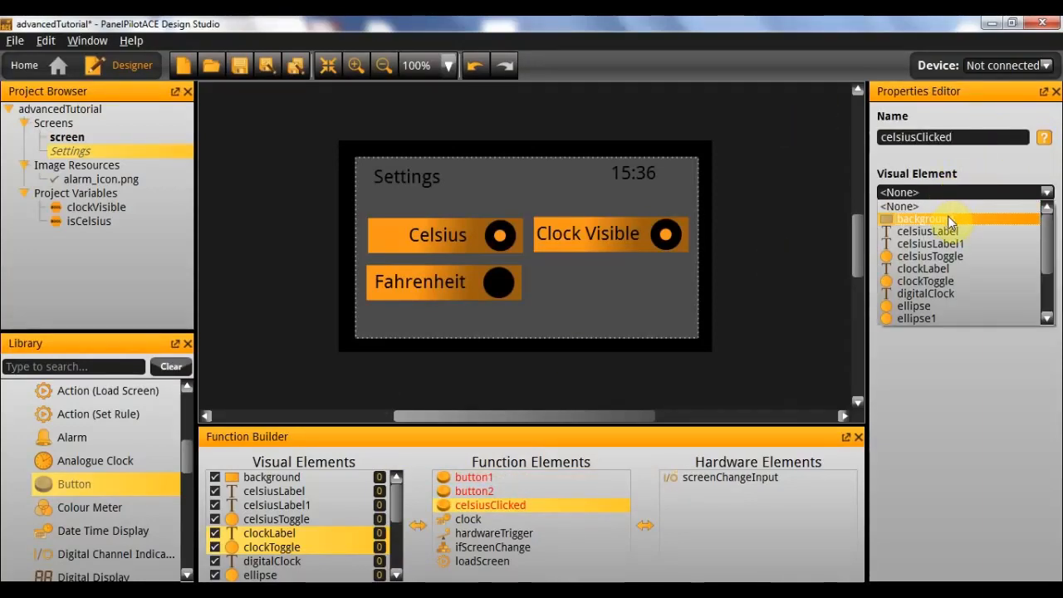
{"action": "left_click", "coordinate": [982, 255]}
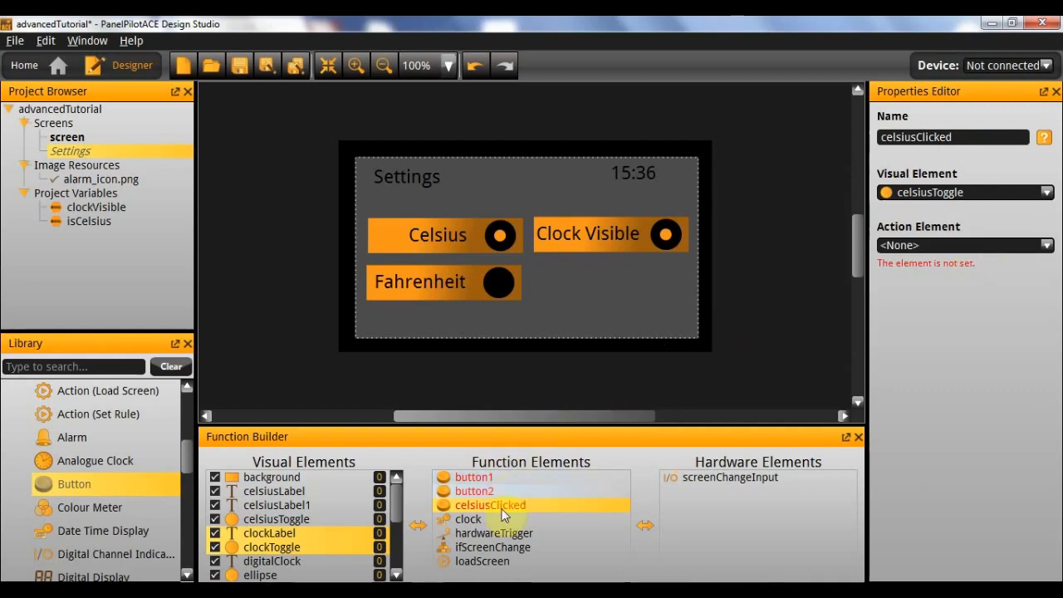
Rename the black outer circle beside the Celsius label as celsiusEclipse.
{"action": "left_click", "coordinate": [505, 243]}
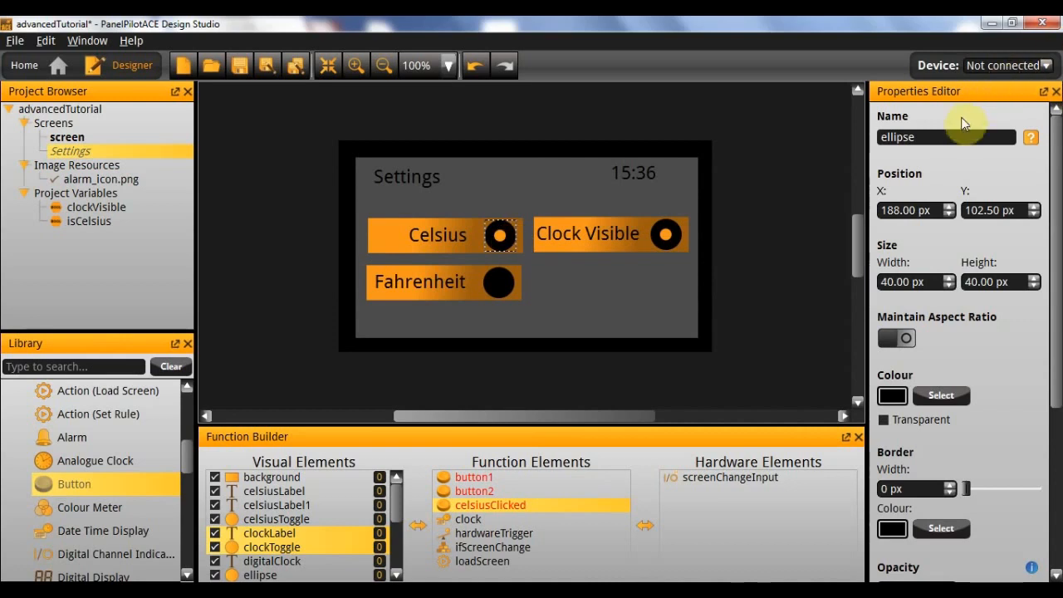
{"action": "double_click", "coordinate": [897, 137]}
{"action": "type", "text": "celsi"}
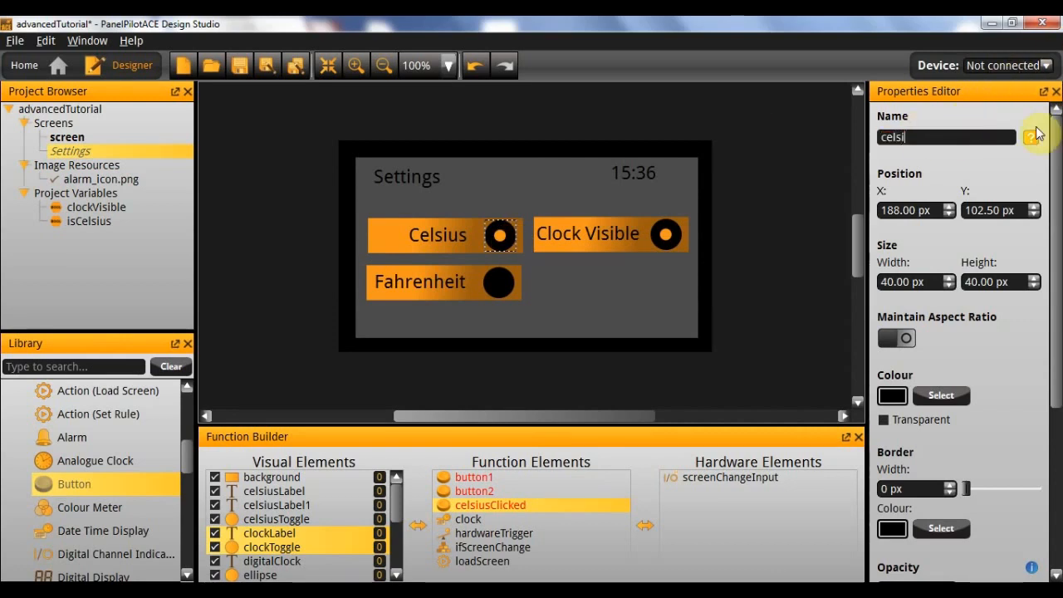
{"action": "type", "text": "usEclip"}
{"action": "key", "text": "BackSpace"}
{"action": "type", "text": "ipse"}
{"action": "key", "text": "Return"}
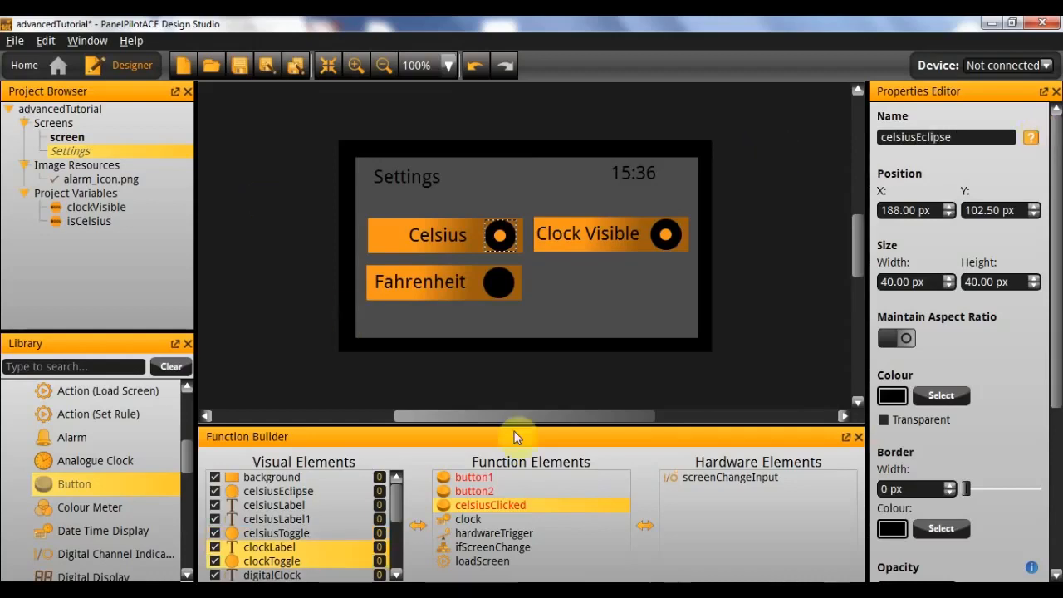
Rename the black circle beside the Fahrenheit label as fahrenheitEclipse.
{"action": "left_click", "coordinate": [501, 291]}
{"action": "double_click", "coordinate": [953, 137]}
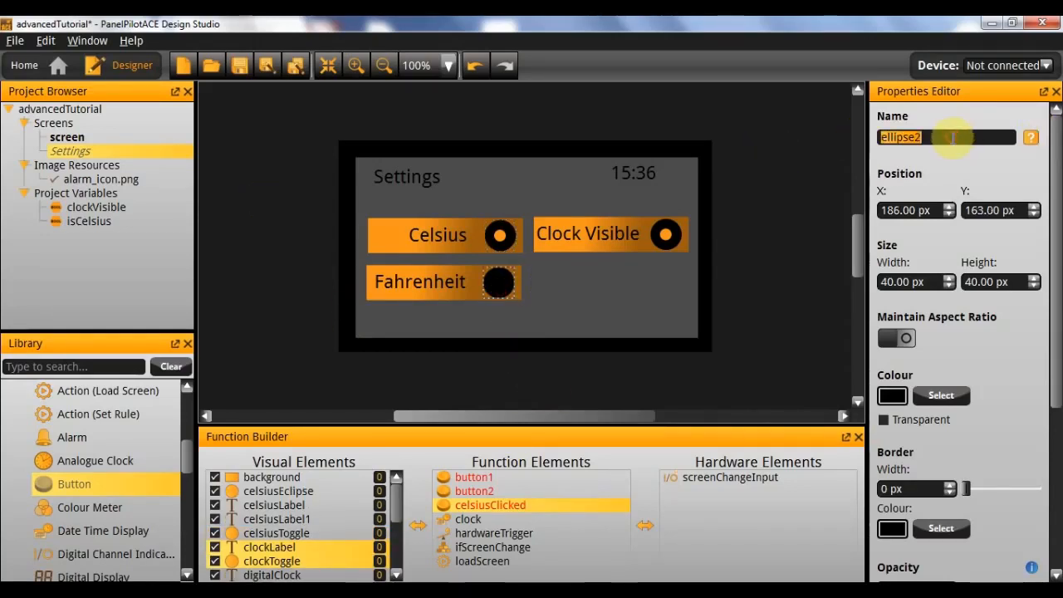
{"action": "type", "text": "fahrenheitEc"}
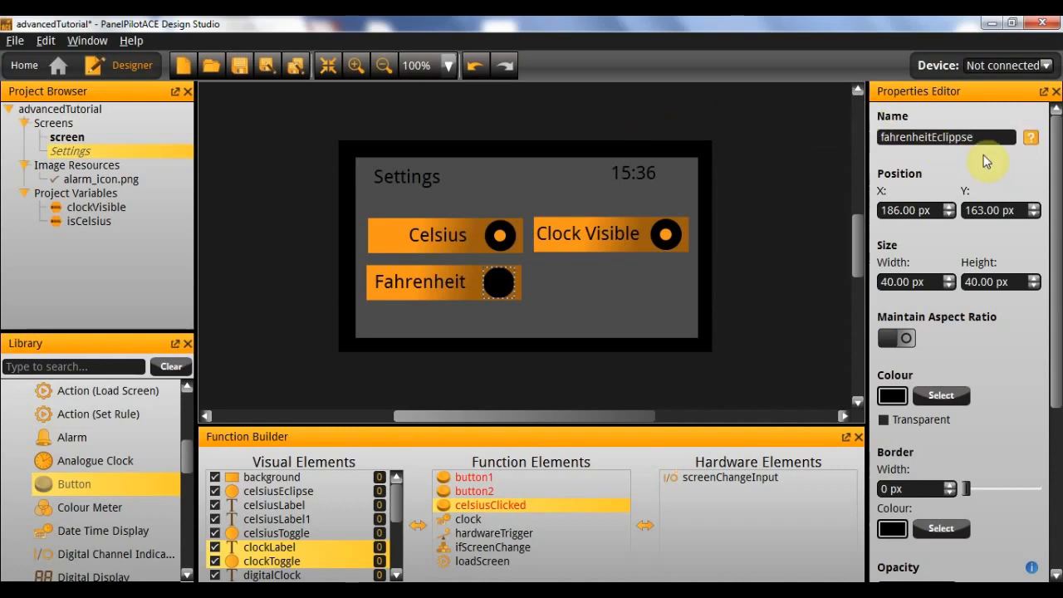
{"action": "left_click_drag", "start_coordinate": [952, 136], "coordinate": [958, 137]}
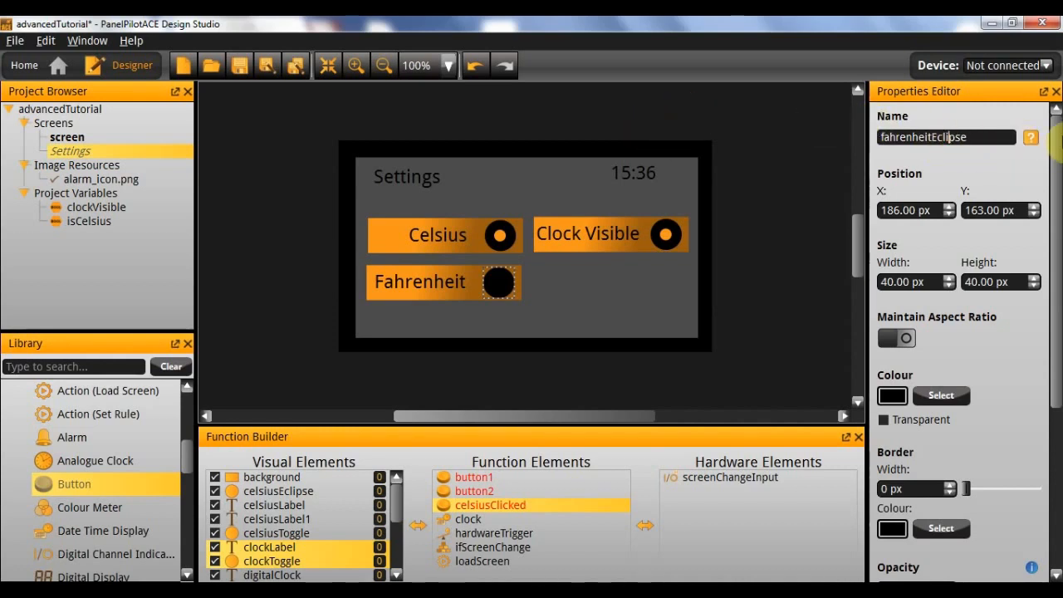
{"action": "left_click", "coordinate": [617, 180]}
Rename the black outer circle beside the Clock Visible label as clockEclipse.
{"action": "left_click", "coordinate": [601, 221]}
{"action": "left_click", "coordinate": [666, 232]}
{"action": "double_click", "coordinate": [966, 134]}
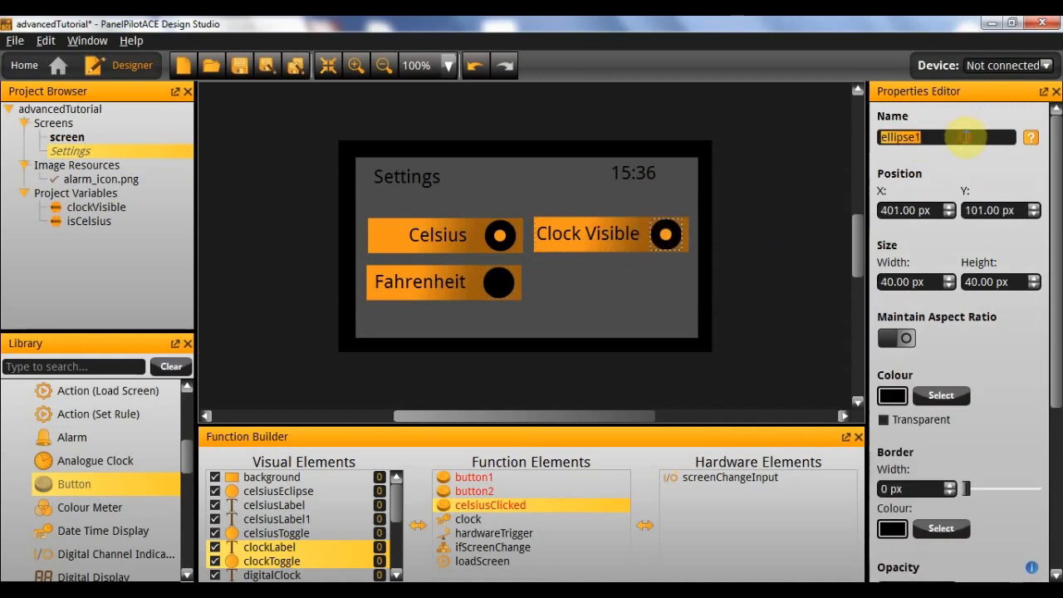
{"action": "type", "text": "clockEc"}
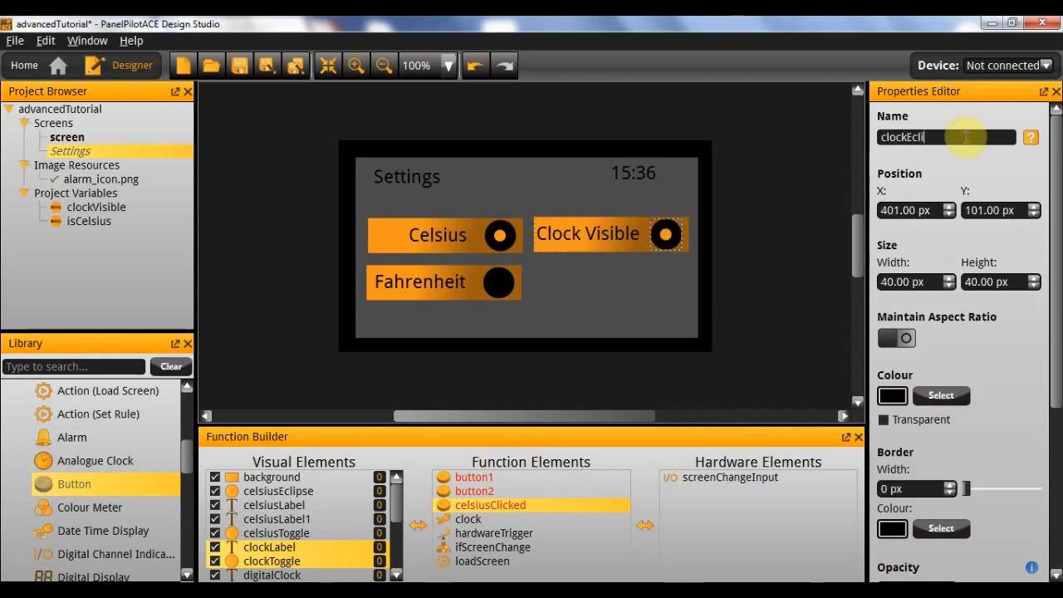
{"action": "key", "text": "Return"}
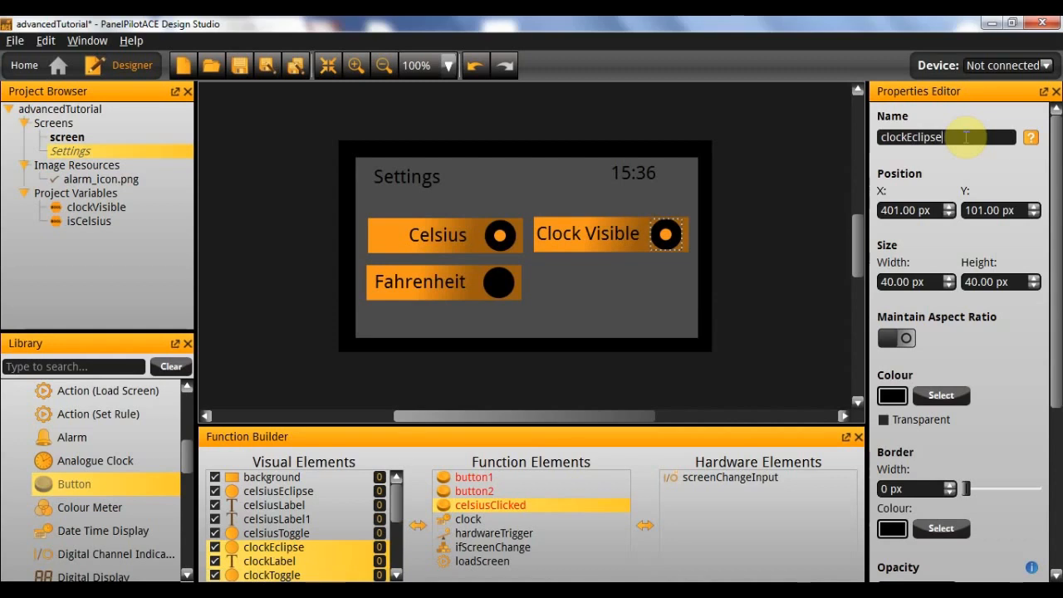
Set the visual element of the celsiusClicked button to celsiusEclipse.
{"action": "left_click", "coordinate": [502, 504]}
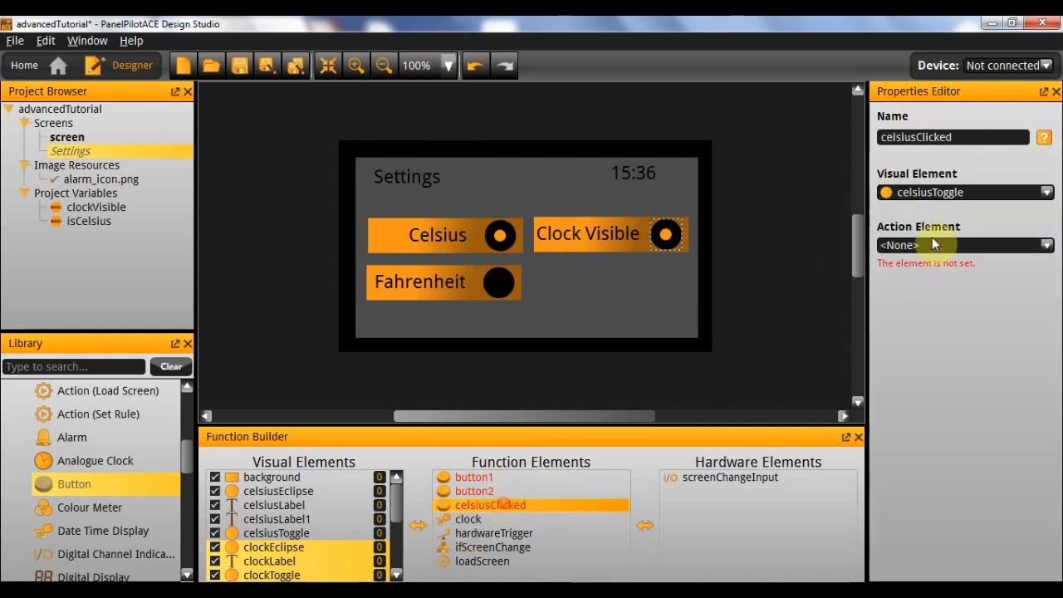
{"action": "left_click", "coordinate": [956, 192]}
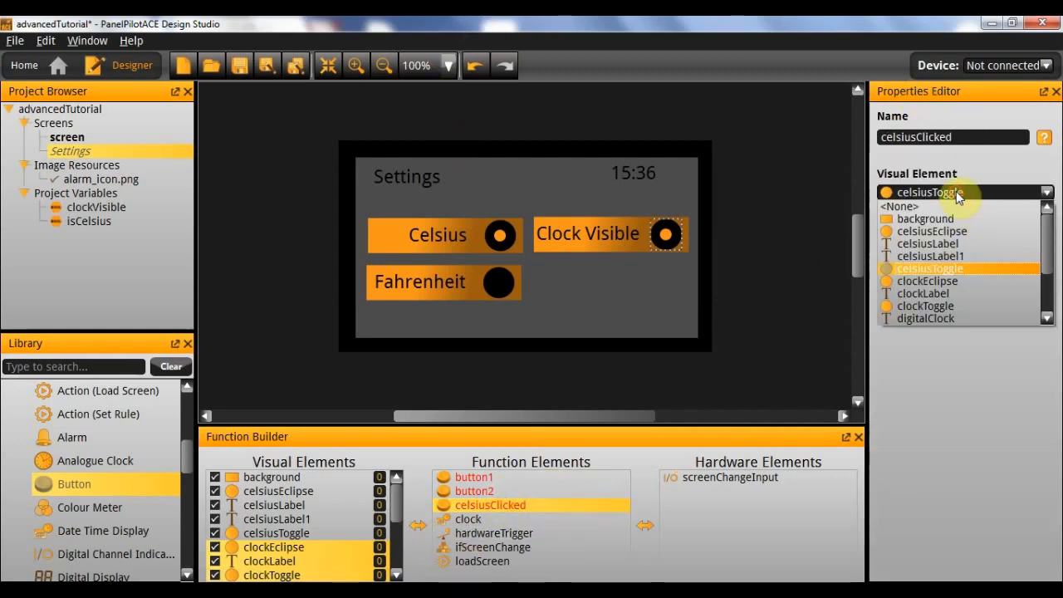
{"action": "left_click", "coordinate": [977, 234]}
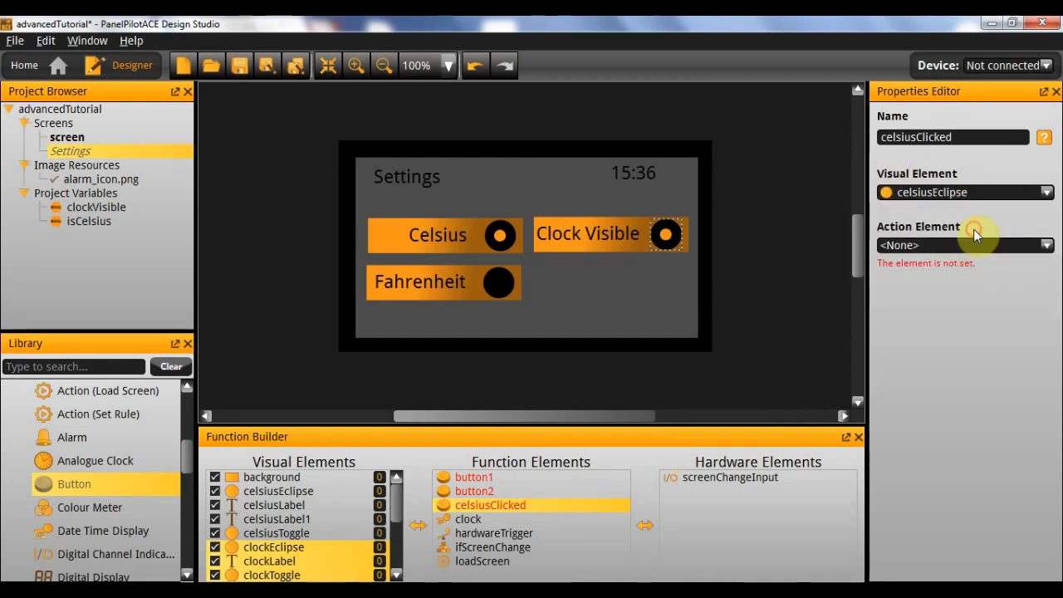
Rename the button2 function element fahrenheitClicked and set its visual element to fahrenheitEclipse.
{"action": "left_click", "coordinate": [478, 493]}
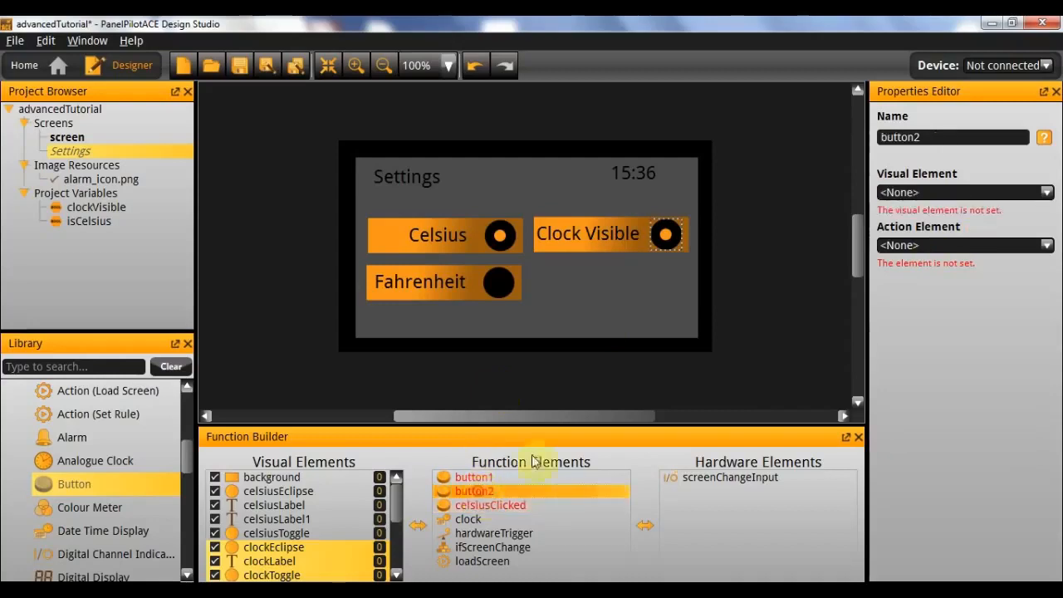
{"action": "left_click", "coordinate": [994, 142]}
{"action": "type", "text": "fahrenheitClicked"}
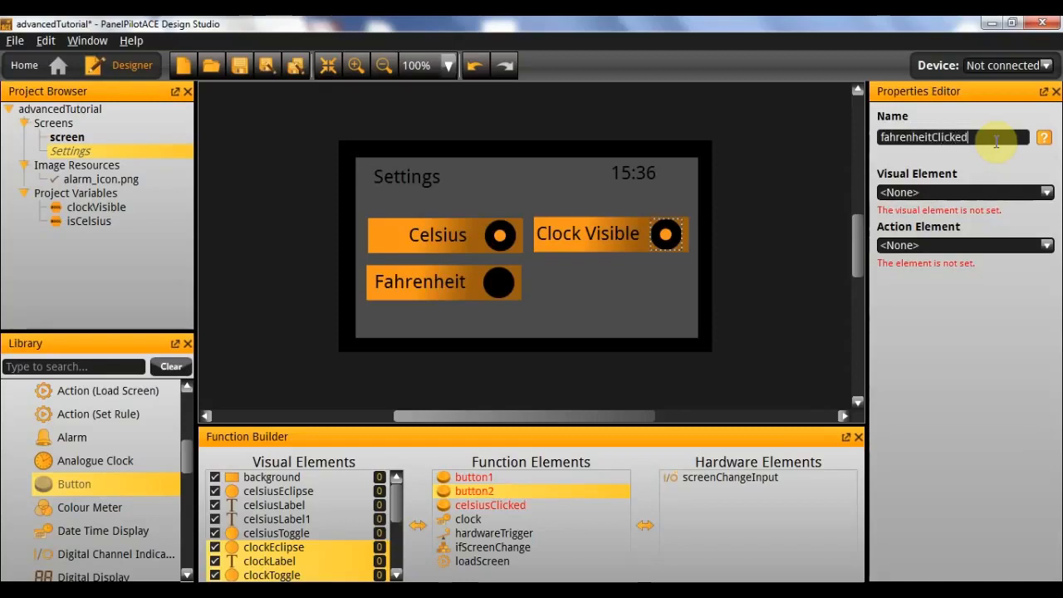
{"action": "key", "text": "Return"}
{"action": "left_click", "coordinate": [962, 193]}
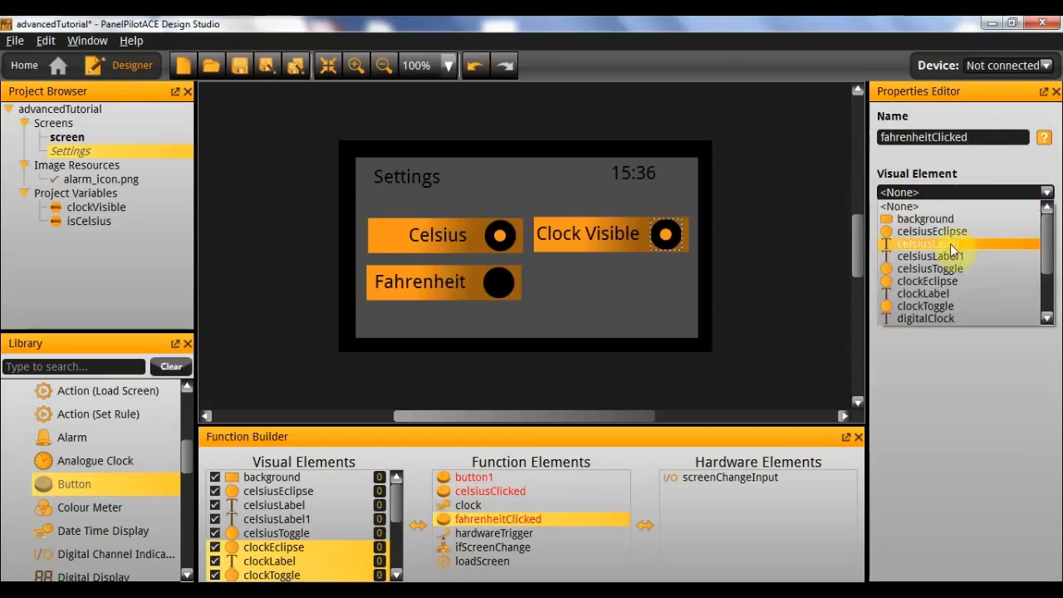
{"action": "scroll", "coordinate": [968, 281], "scroll_direction": "down", "scroll_amount": 2}
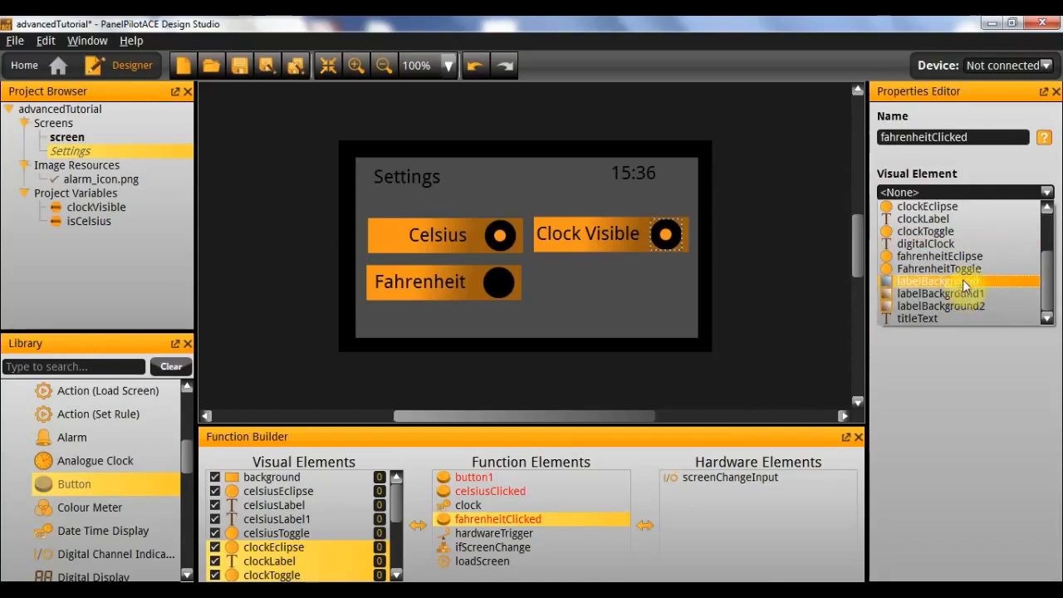
{"action": "left_click", "coordinate": [975, 258]}
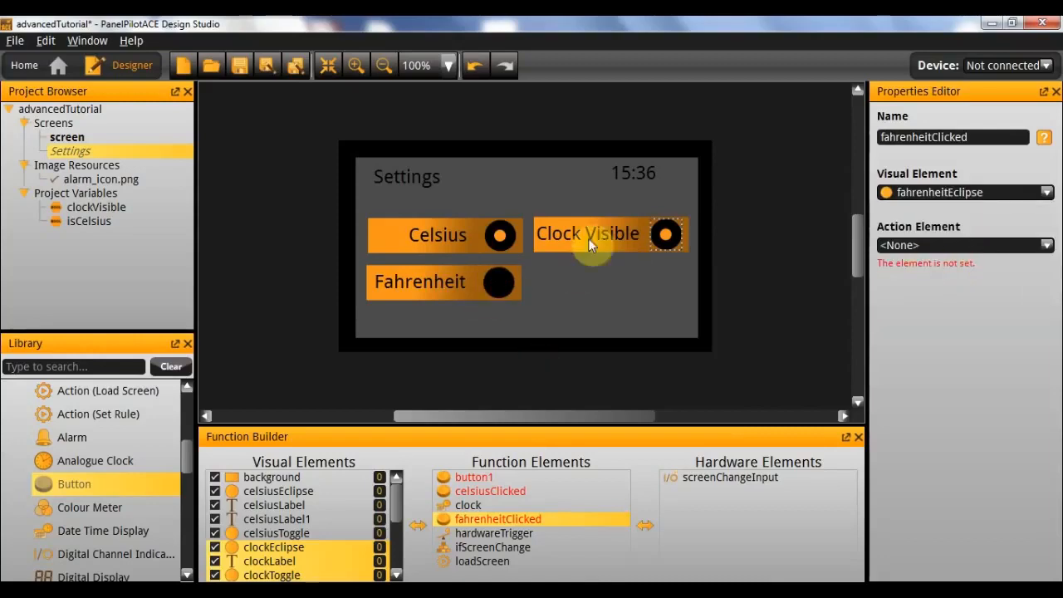
Rename the button1 function element clockClicked and set its visual element to clockEclipse.
{"action": "left_click", "coordinate": [530, 479]}
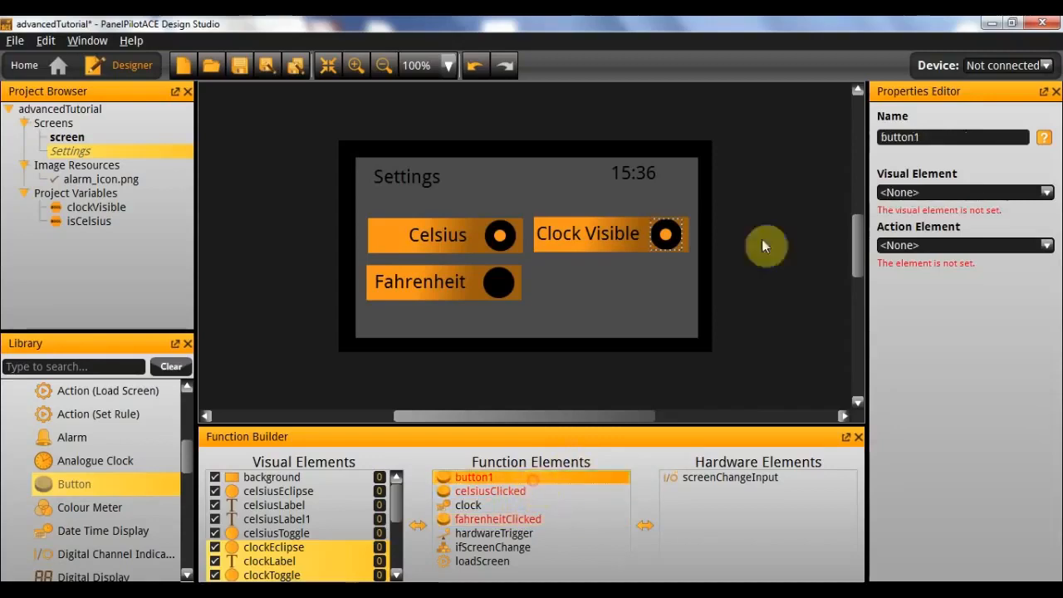
{"action": "double_click", "coordinate": [966, 140]}
{"action": "type", "text": "clockClicked"}
{"action": "key", "text": "Return"}
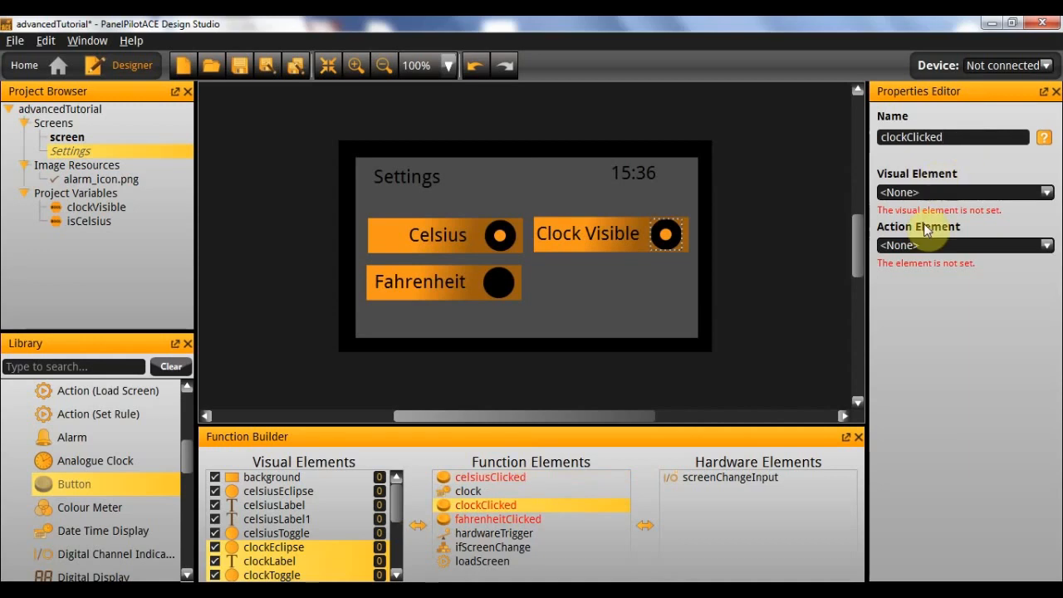
{"action": "left_click", "coordinate": [943, 190]}
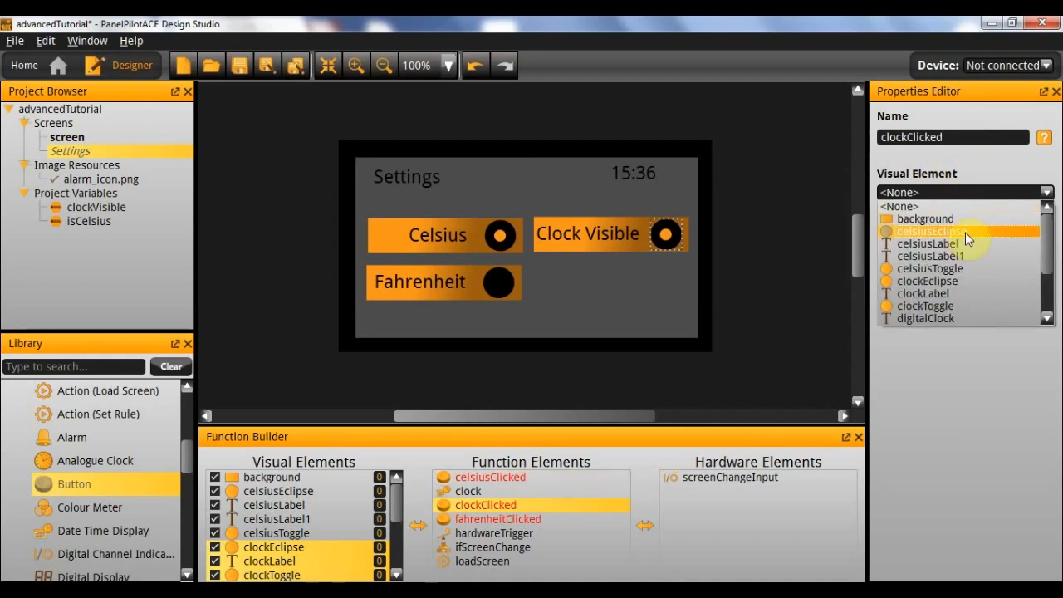
{"action": "left_click", "coordinate": [971, 280]}
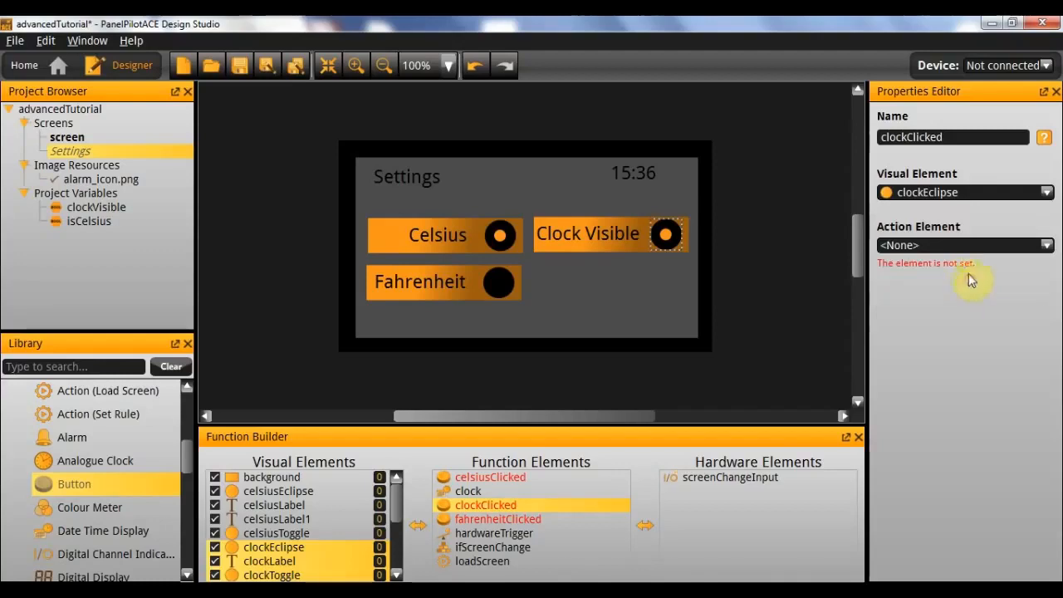
{"action": "left_click", "coordinate": [748, 340]}
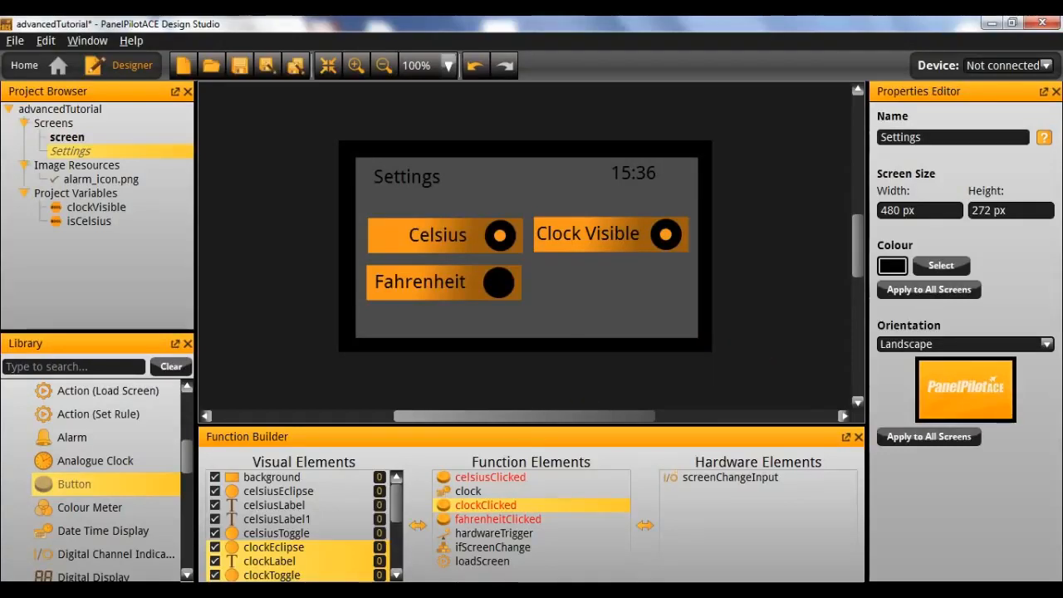
Add an Action (Set Rule) element from the library to the function elements of the Settings screen.
{"action": "scroll", "coordinate": [102, 464], "scroll_direction": "up", "scroll_amount": 2}
{"action": "scroll", "coordinate": [148, 448], "scroll_direction": "down", "scroll_amount": 1}
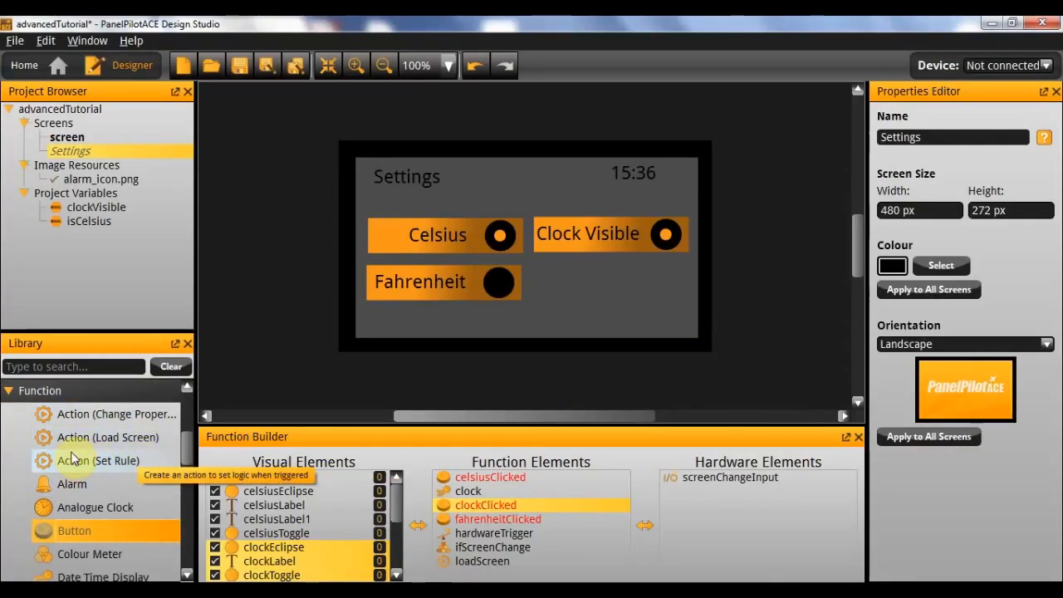
{"action": "key", "text": "ctrl+s"}
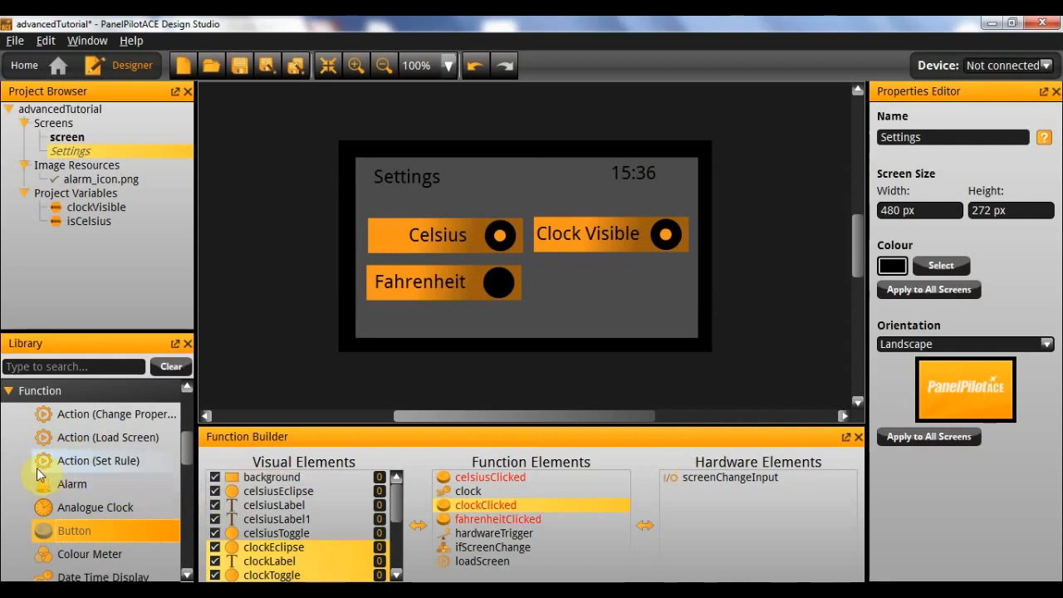
{"action": "left_click_drag", "start_coordinate": [50, 461], "coordinate": [515, 540]}
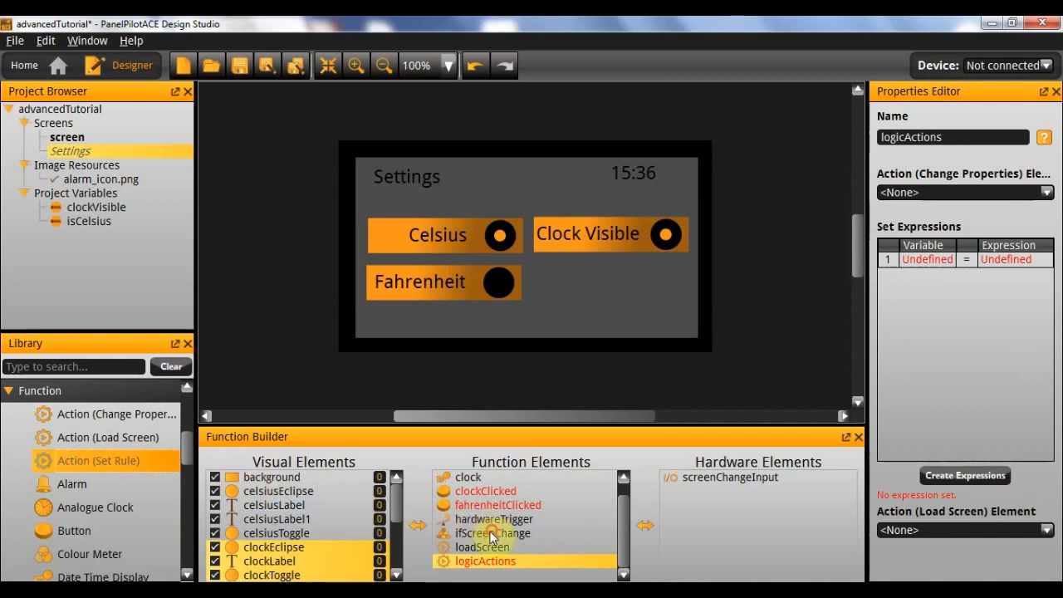
{"action": "left_click_drag", "start_coordinate": [123, 463], "coordinate": [523, 534]}
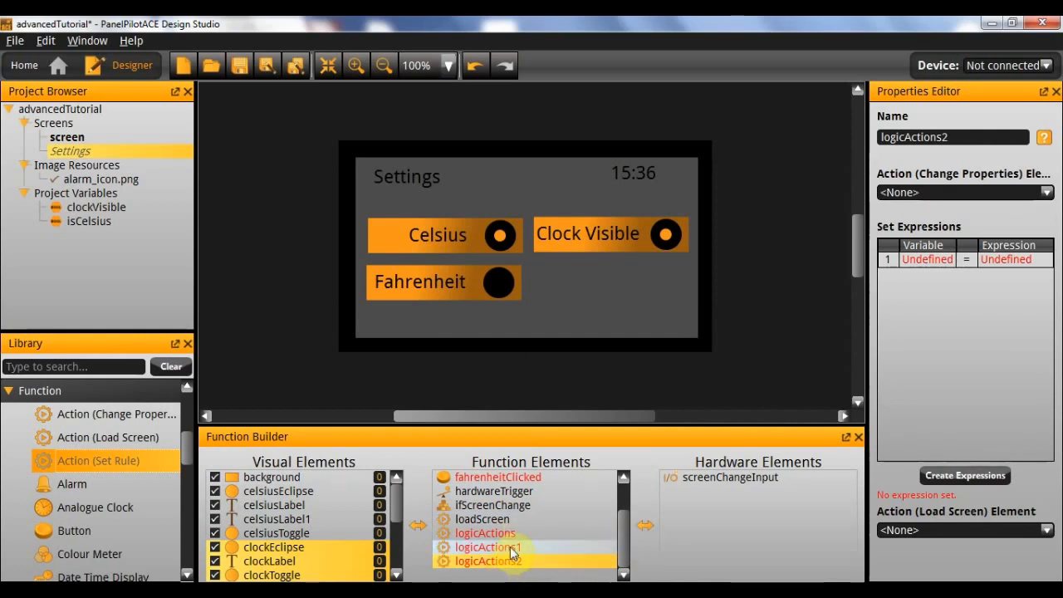
{"action": "key", "text": "ctrl+a"}
{"action": "left_click", "coordinate": [540, 562]}
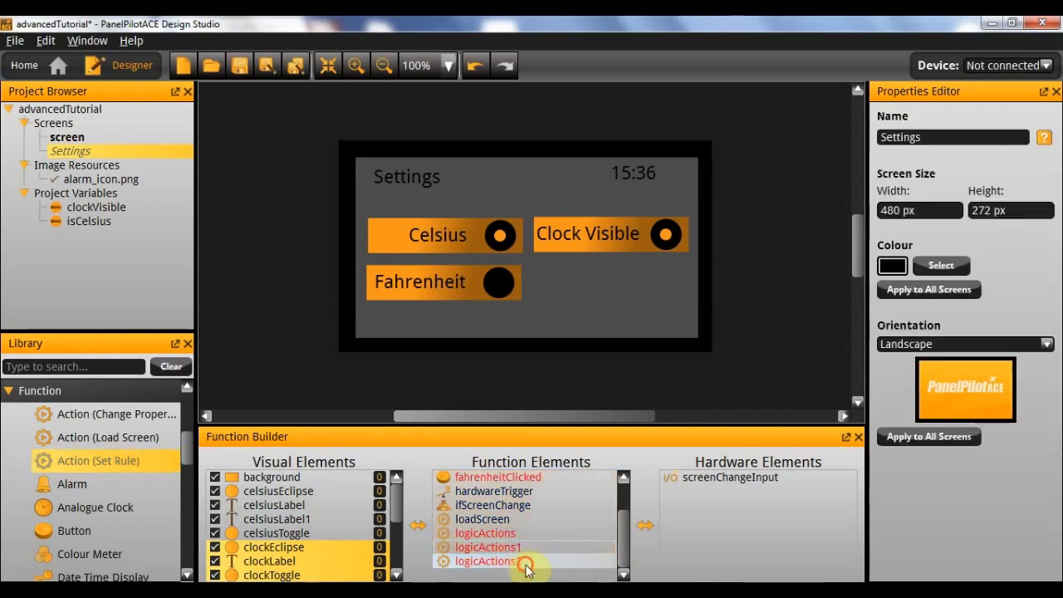
{"action": "left_click", "coordinate": [529, 546], "text": "ctrl"}
{"action": "key", "text": "Delete"}
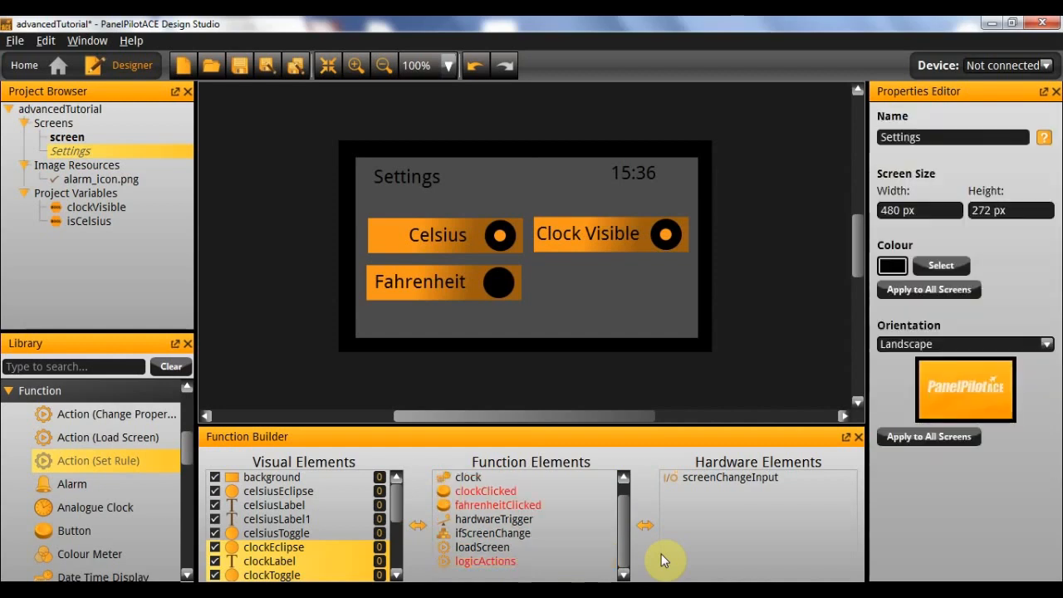
Rename the new logicActions function element setClockInvisible.
{"action": "left_click", "coordinate": [498, 562]}
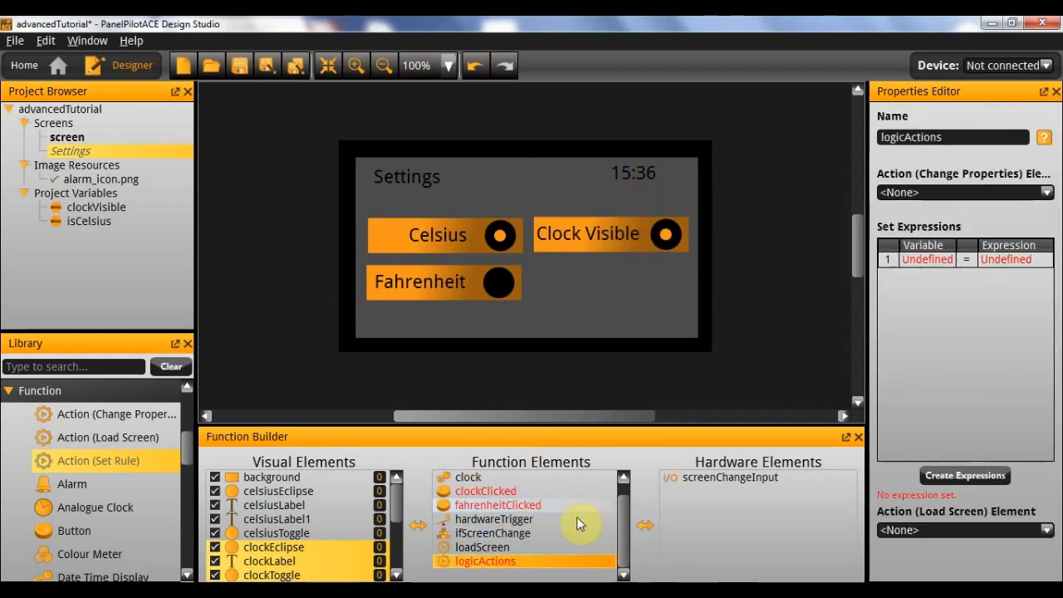
{"action": "double_click", "coordinate": [990, 130]}
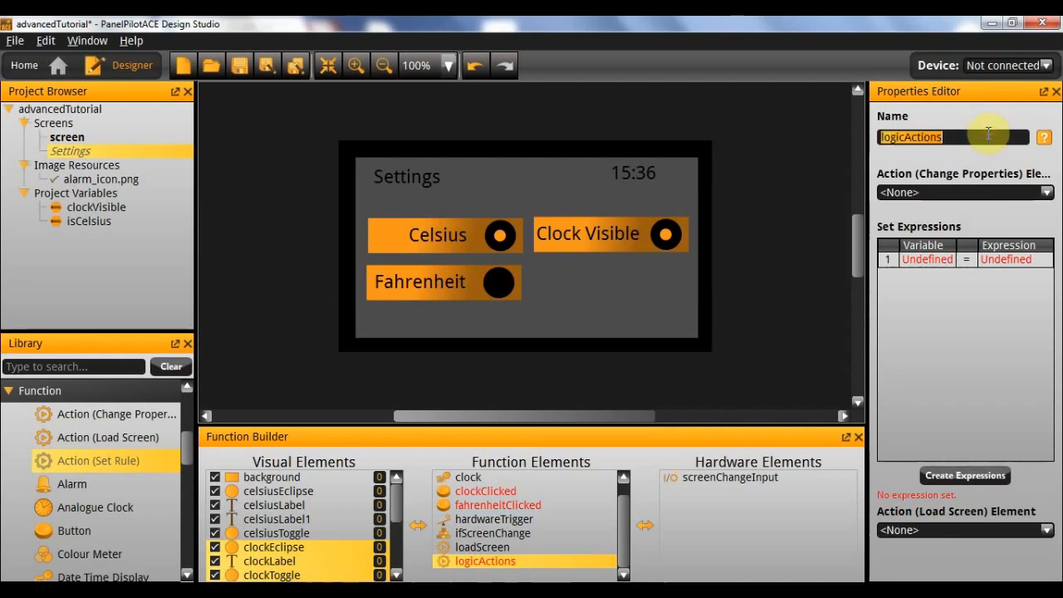
{"action": "type", "text": "cl"}
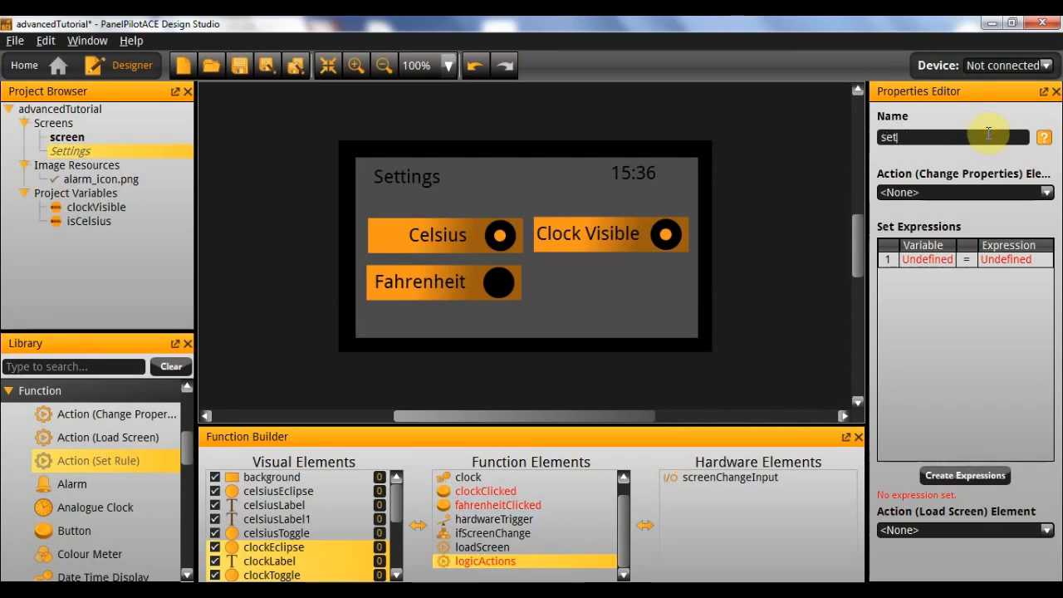
{"action": "type", "text": "tClockInvisible"}
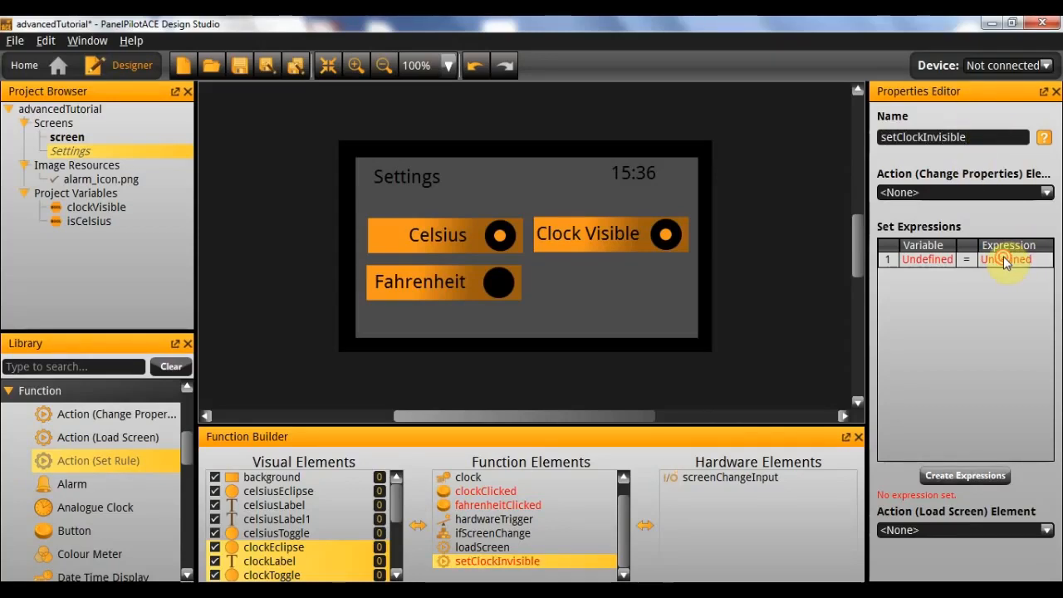
Create a first expression for setClockInvisible that sets the clockVisible variable to the Boolean value false.
{"action": "left_click", "coordinate": [965, 475]}
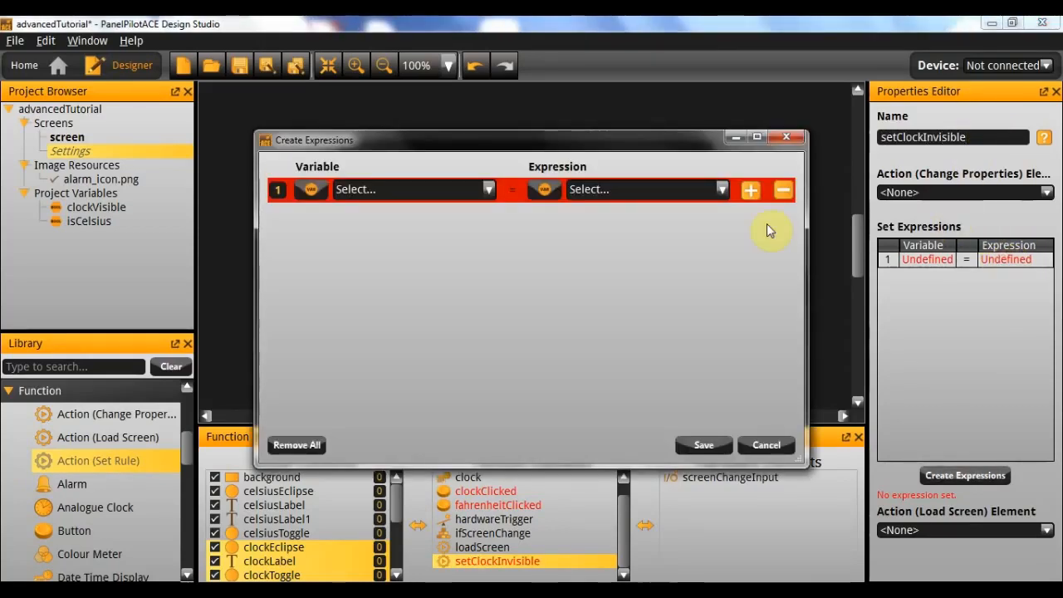
{"action": "left_click", "coordinate": [336, 189]}
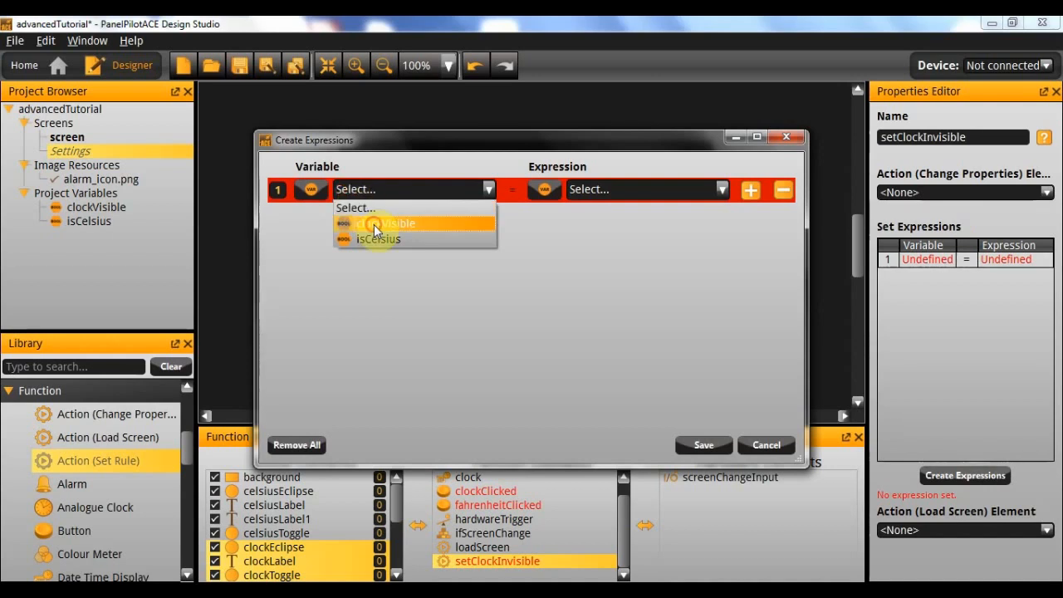
{"action": "left_click", "coordinate": [374, 224]}
{"action": "left_click", "coordinate": [548, 191]}
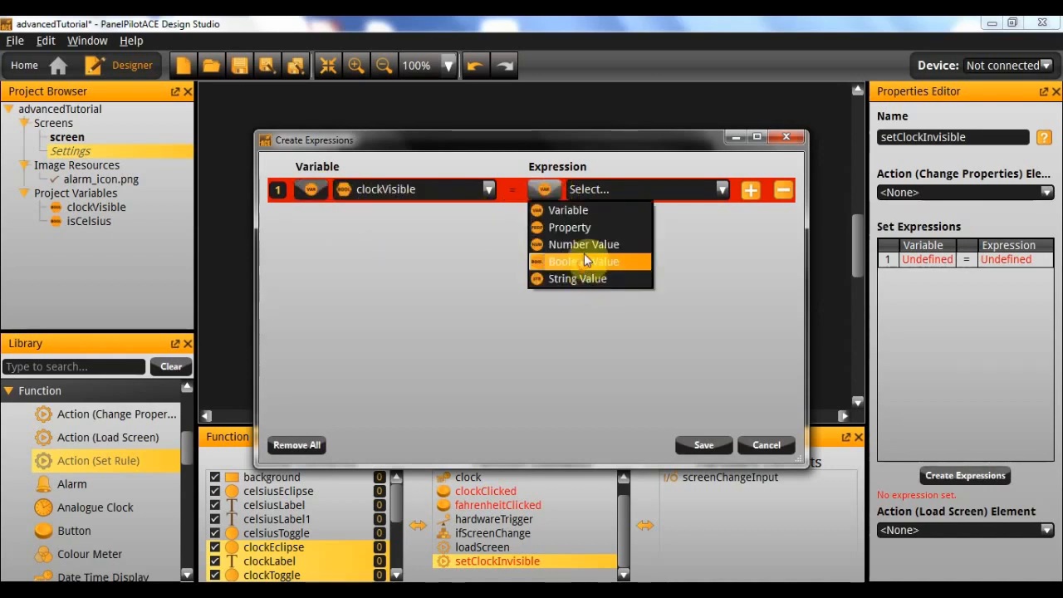
{"action": "left_click", "coordinate": [584, 261]}
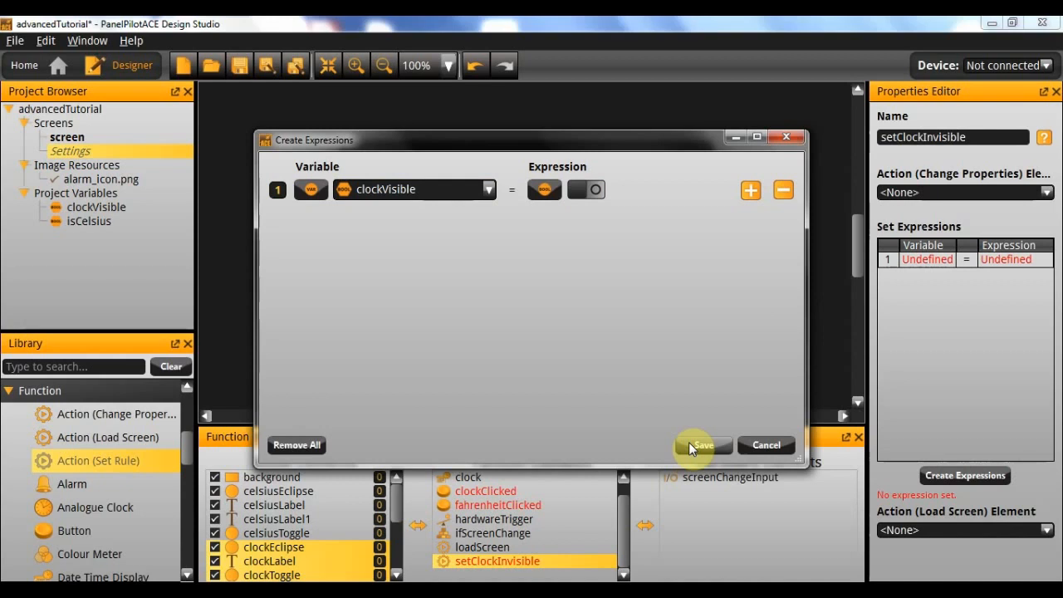
Add a second expression setting the Visible property of clockToggle to Boolean false, and save the expressions.
{"action": "left_click", "coordinate": [750, 191]}
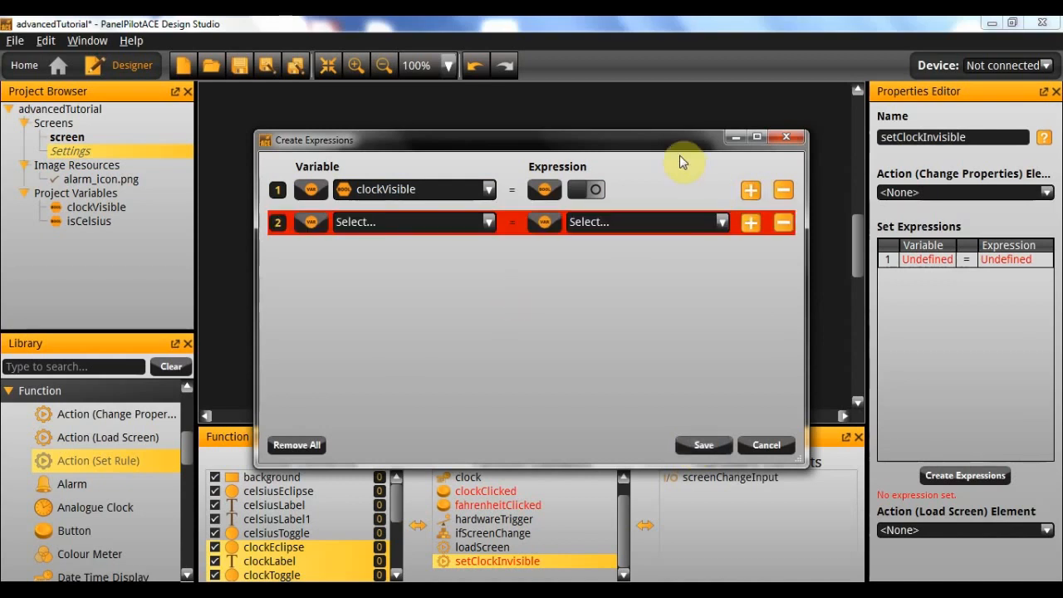
{"action": "left_click", "coordinate": [308, 222]}
{"action": "left_click", "coordinate": [331, 256]}
{"action": "left_click", "coordinate": [359, 222]}
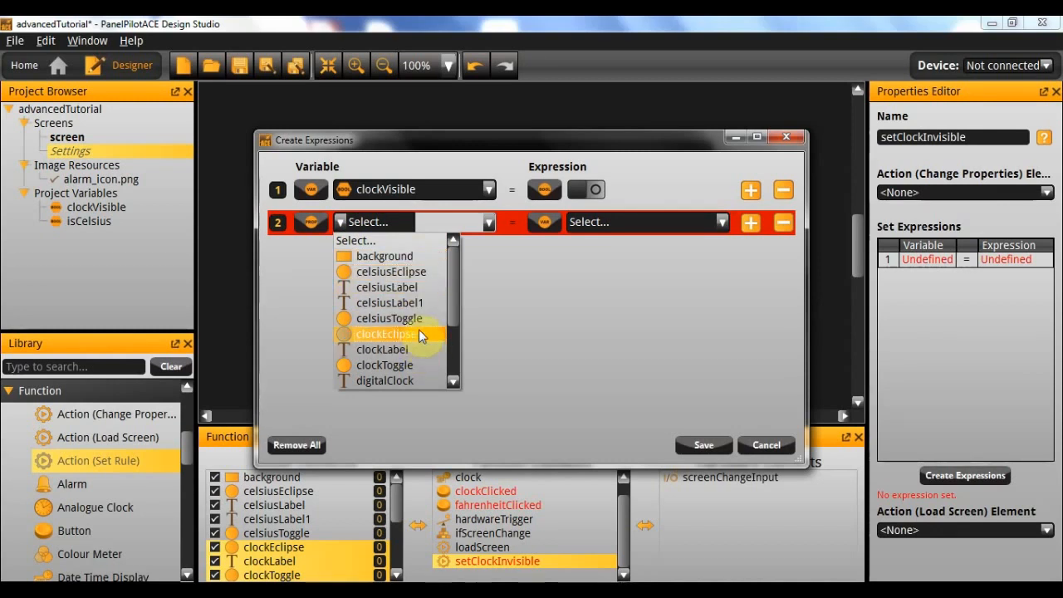
{"action": "left_click", "coordinate": [411, 365]}
{"action": "left_click", "coordinate": [456, 223]}
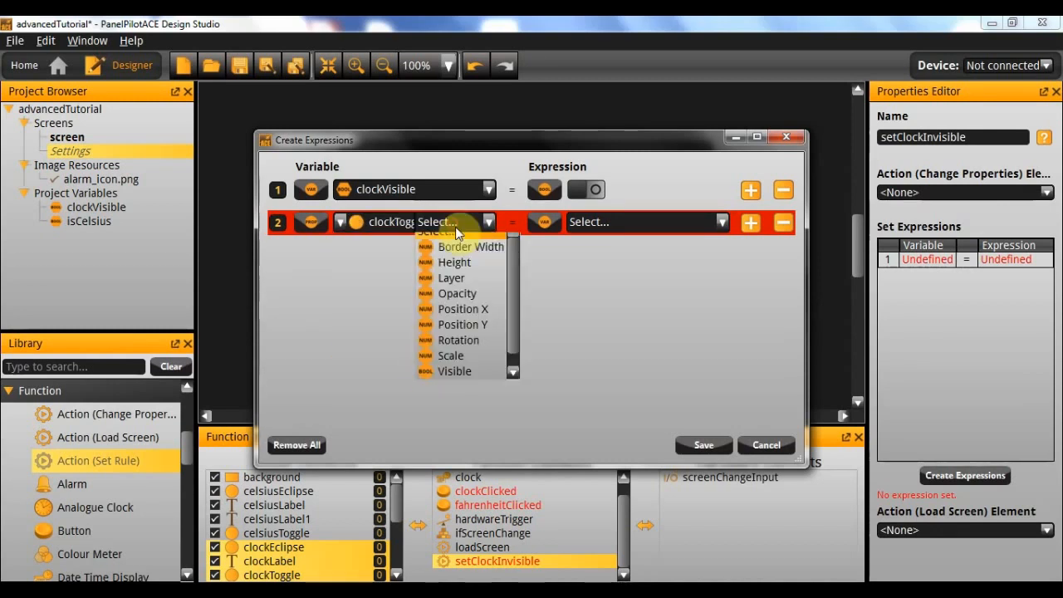
{"action": "left_click", "coordinate": [476, 375]}
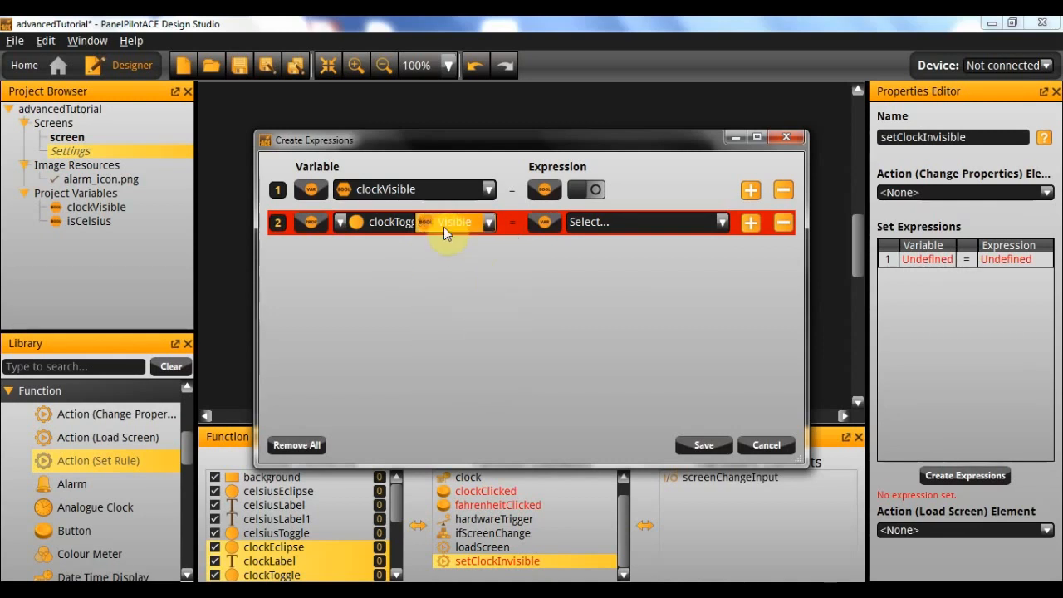
{"action": "left_click", "coordinate": [545, 222]}
{"action": "left_click", "coordinate": [587, 295]}
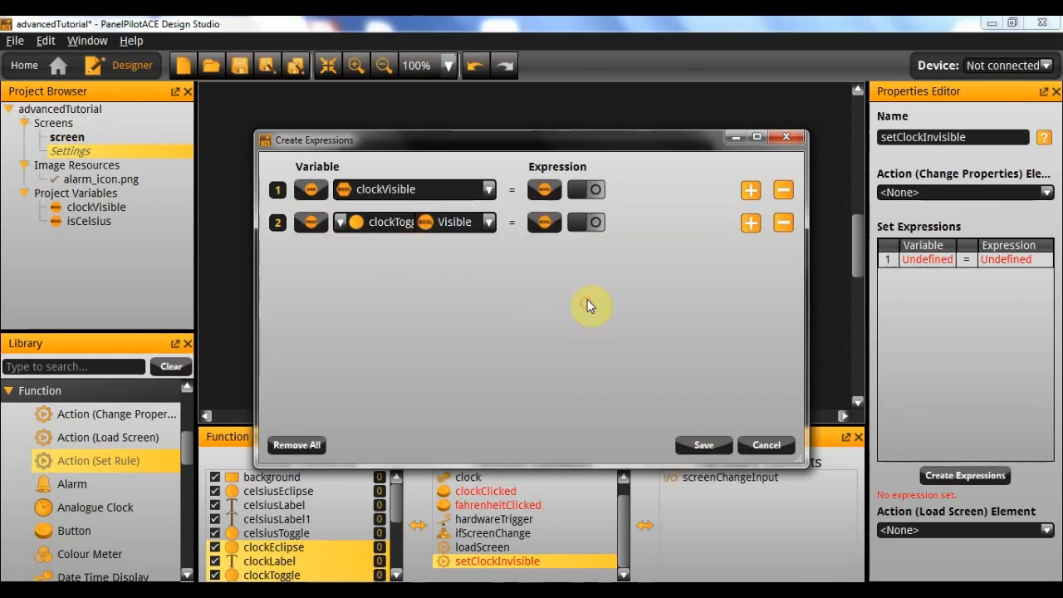
{"action": "left_click", "coordinate": [705, 445]}
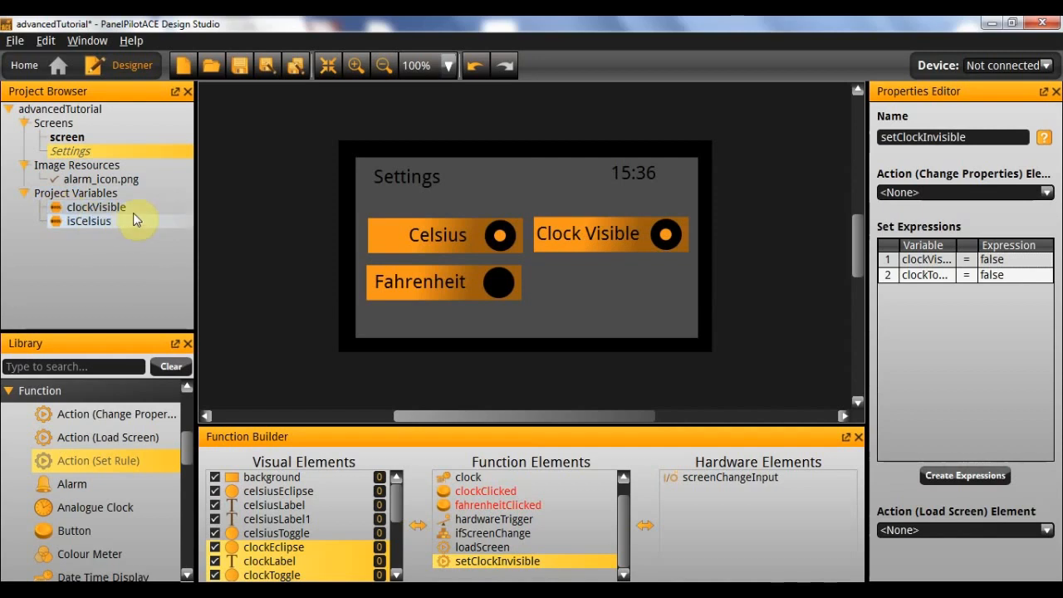
Add a third expression to setClockInvisible setting the Visible property of digitalClock to Boolean false, and save it.
{"action": "double_click", "coordinate": [934, 275]}
{"action": "left_click", "coordinate": [751, 222]}
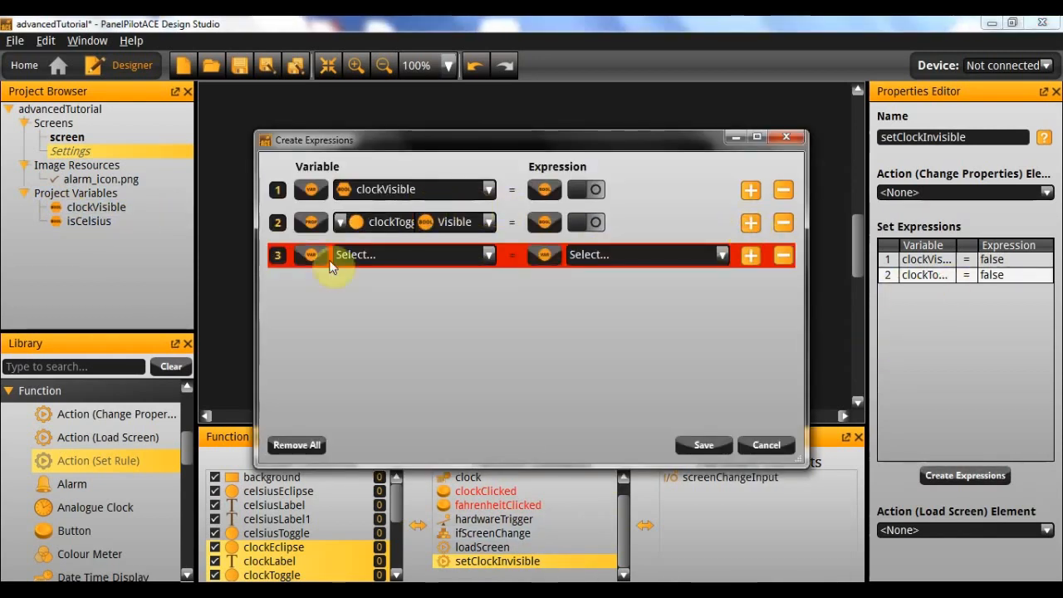
{"action": "left_click", "coordinate": [303, 255]}
{"action": "left_click", "coordinate": [325, 283]}
{"action": "left_click", "coordinate": [348, 260]}
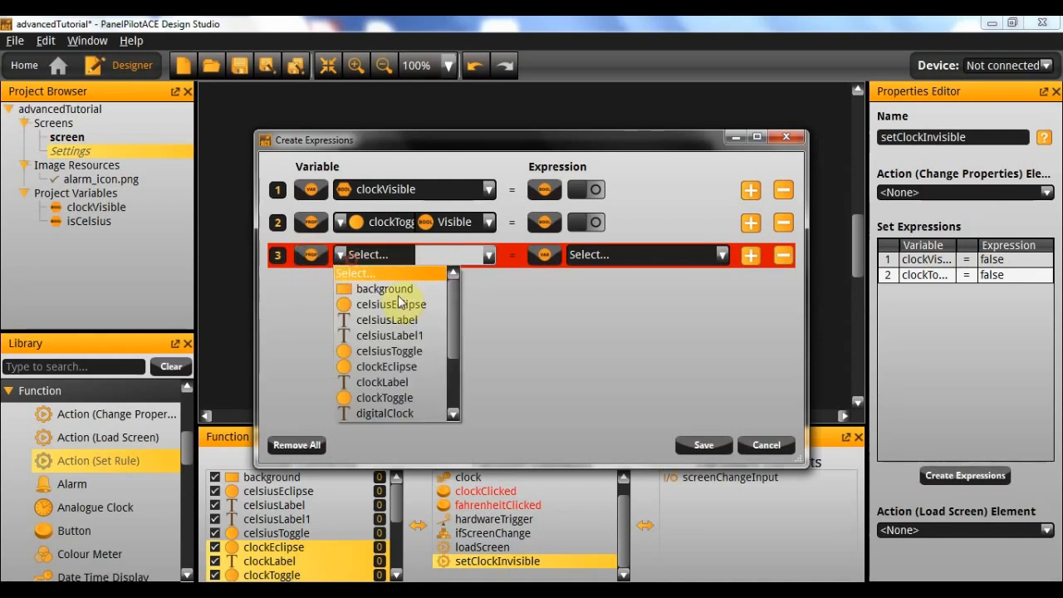
{"action": "left_click", "coordinate": [418, 412]}
{"action": "scroll", "coordinate": [465, 398], "scroll_direction": "down", "scroll_amount": 1}
{"action": "scroll", "coordinate": [463, 394], "scroll_direction": "down", "scroll_amount": 1}
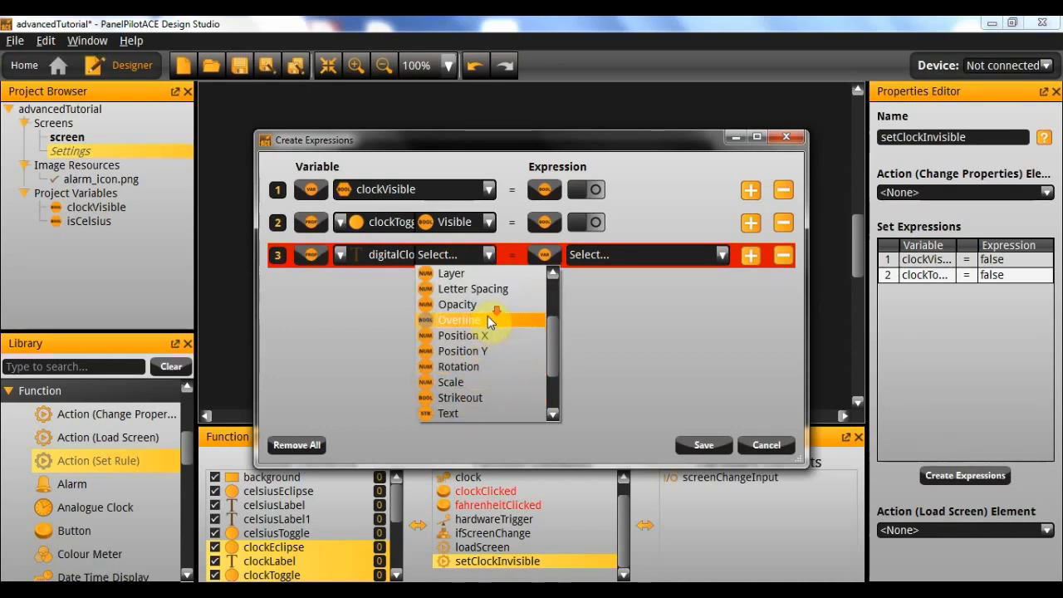
{"action": "scroll", "coordinate": [482, 391], "scroll_direction": "down", "scroll_amount": 2}
{"action": "left_click", "coordinate": [477, 398]}
{"action": "left_click", "coordinate": [544, 255]}
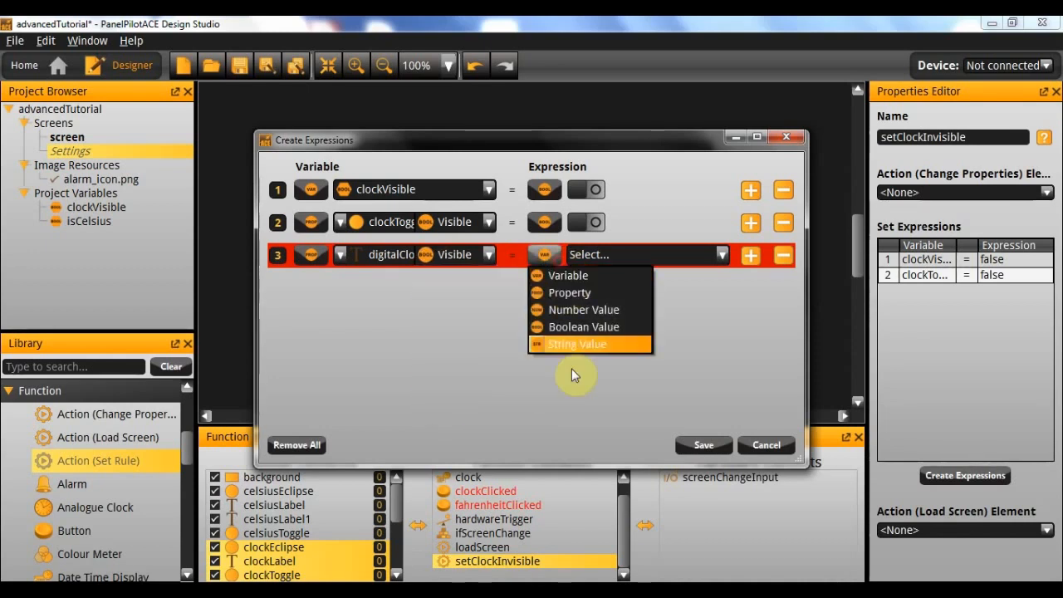
{"action": "left_click", "coordinate": [583, 327]}
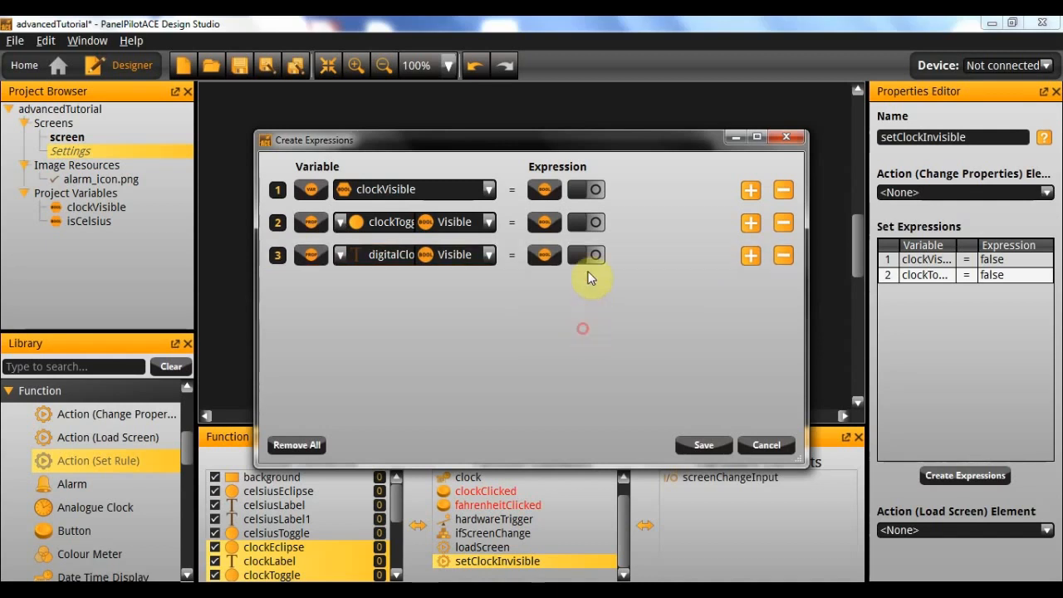
{"action": "left_click", "coordinate": [707, 446]}
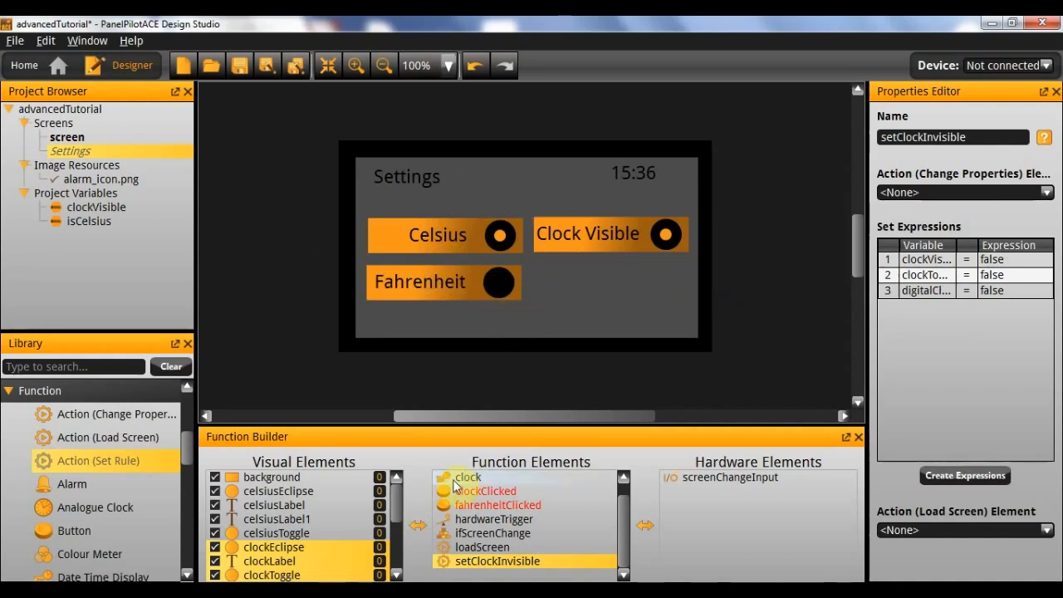
Add another Action (Set Rule) element to the function elements and rename it setClockVisible.
{"action": "left_click", "coordinate": [527, 564]}
{"action": "left_click_drag", "start_coordinate": [130, 453], "coordinate": [540, 536]}
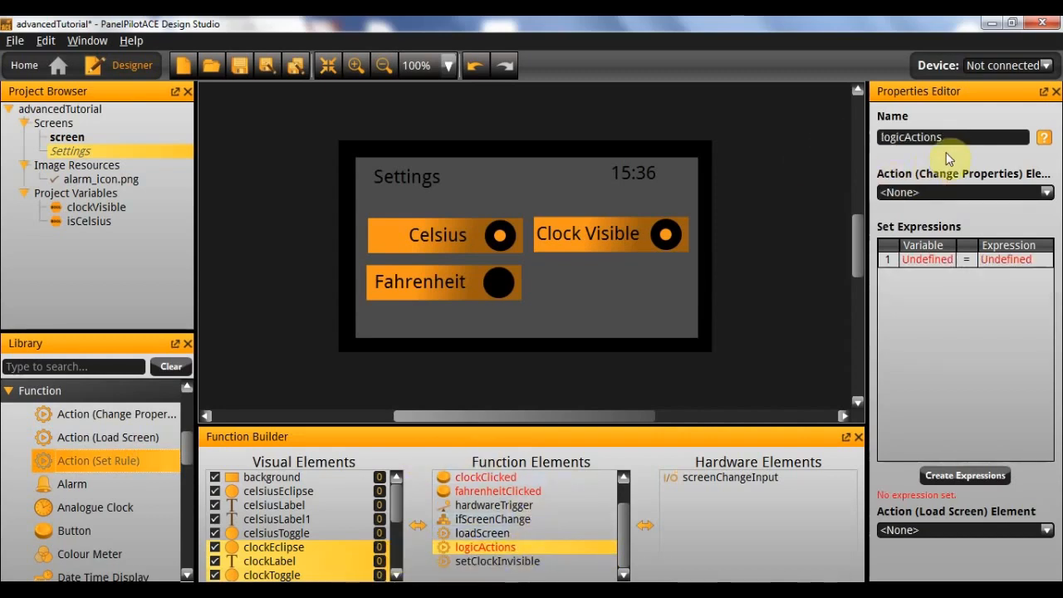
{"action": "double_click", "coordinate": [967, 138]}
{"action": "type", "text": "setClo"}
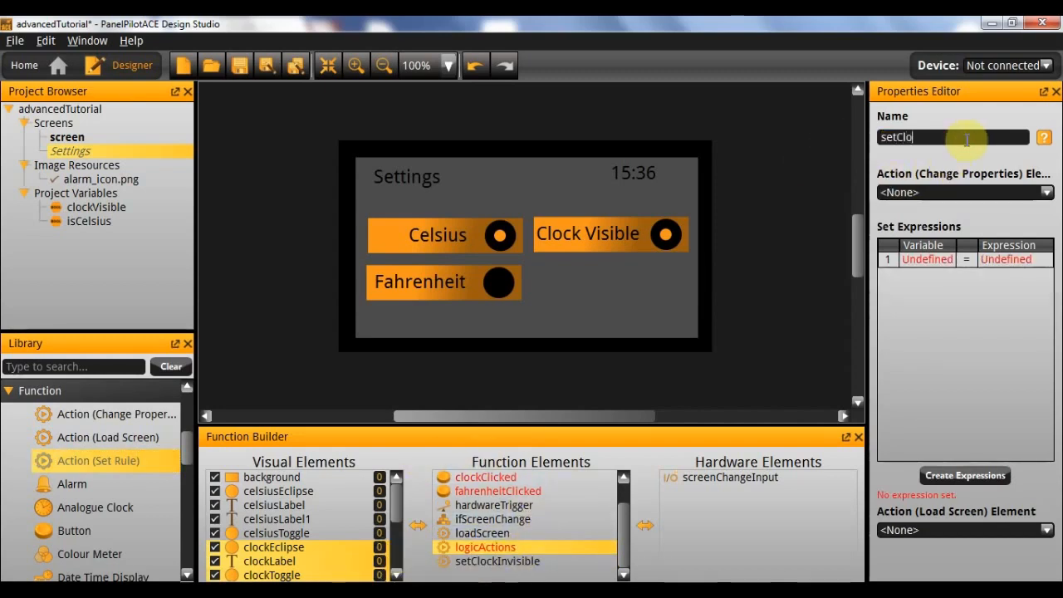
{"action": "type", "text": "ckVisible"}
{"action": "key", "text": "Return"}
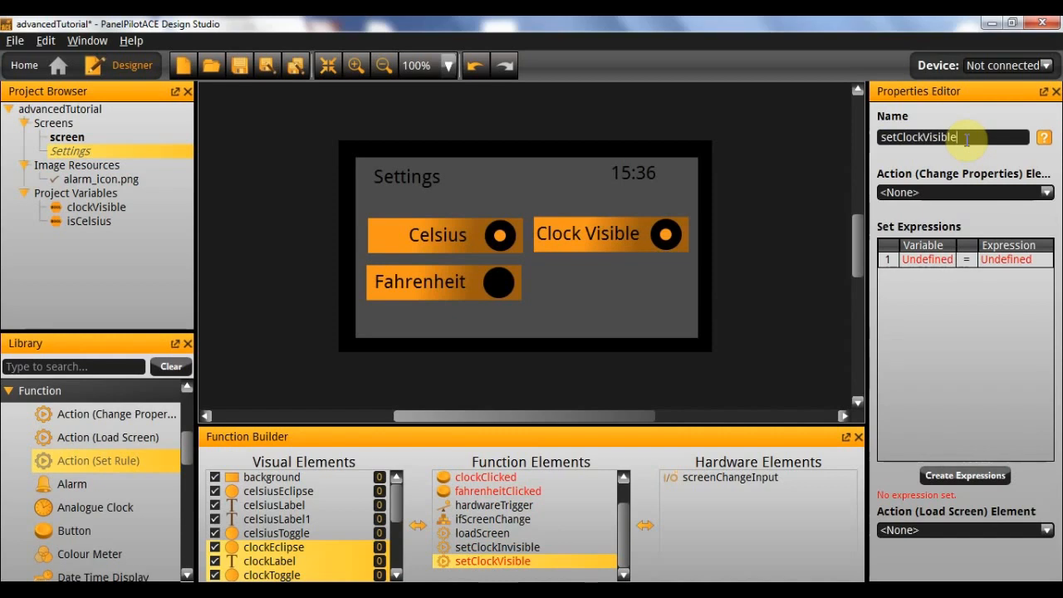
Create a first expression for setClockVisible that sets the clockVisible variable to the Boolean value true.
{"action": "double_click", "coordinate": [940, 259]}
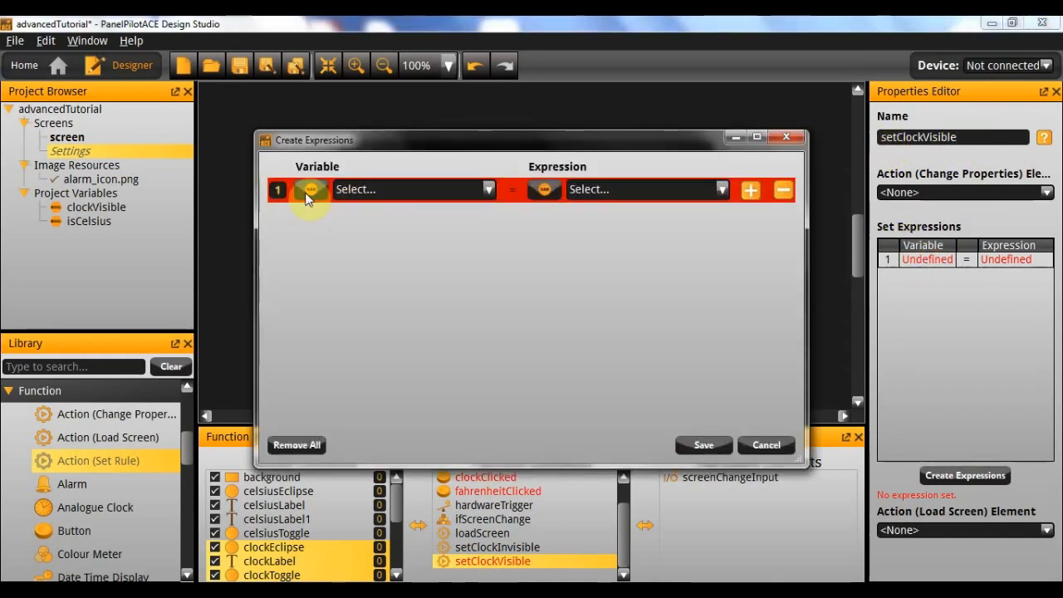
{"action": "left_click", "coordinate": [369, 189]}
{"action": "left_click", "coordinate": [391, 222]}
{"action": "left_click", "coordinate": [582, 190]}
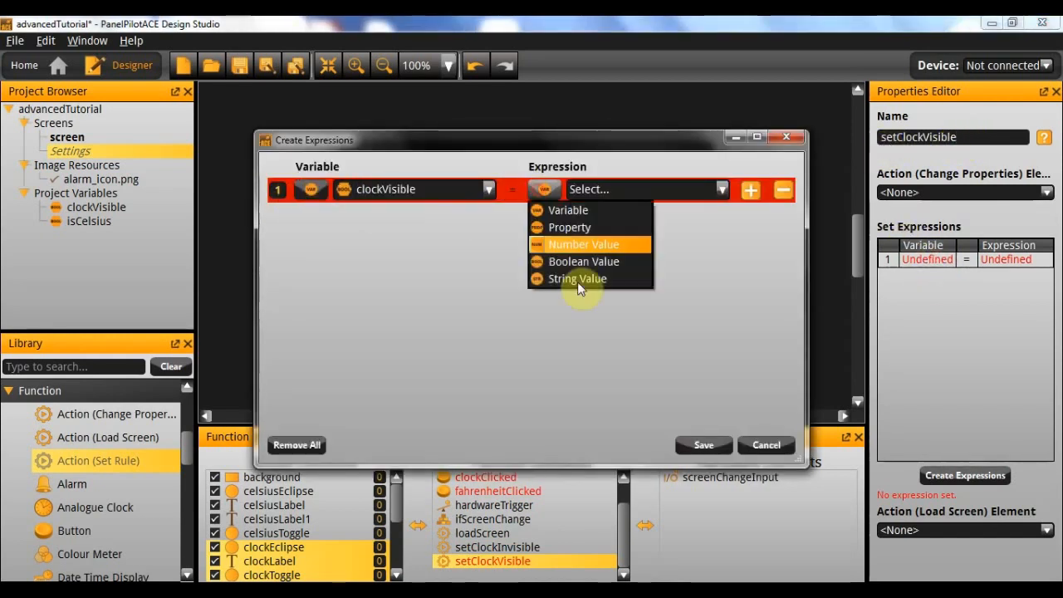
{"action": "left_click", "coordinate": [589, 260]}
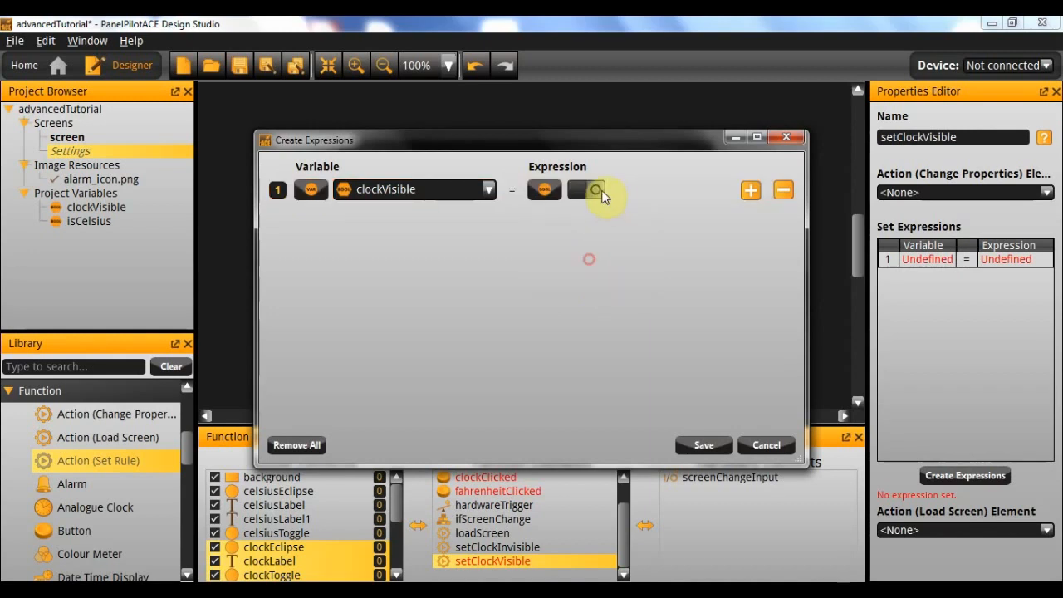
Add a second expression to setClockVisible setting the Visible property of clockToggle to Boolean true.
{"action": "left_click", "coordinate": [748, 192]}
{"action": "left_click", "coordinate": [324, 225]}
{"action": "left_click", "coordinate": [344, 260]}
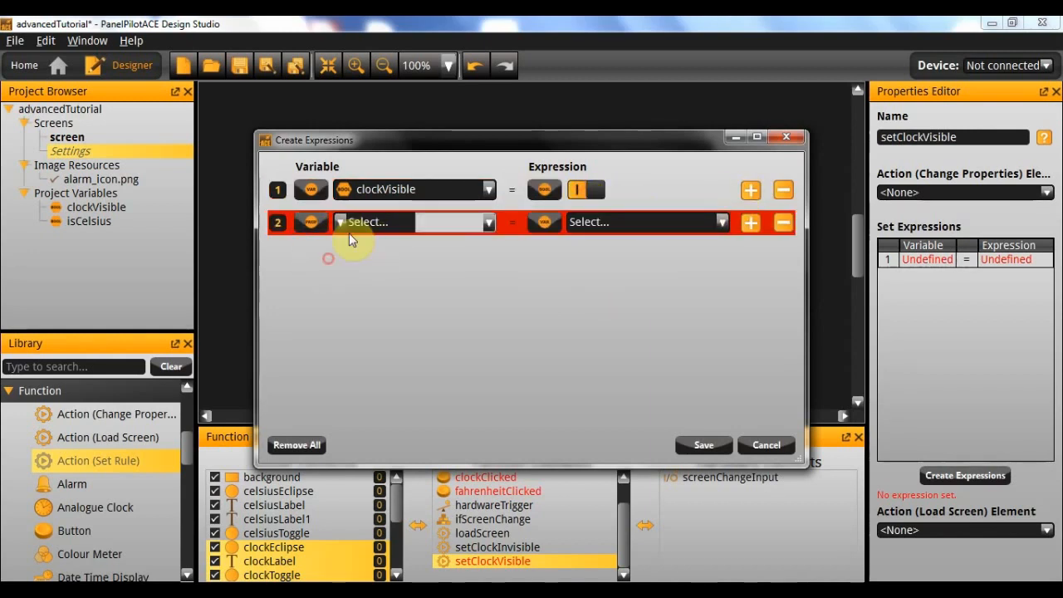
{"action": "left_click", "coordinate": [353, 224]}
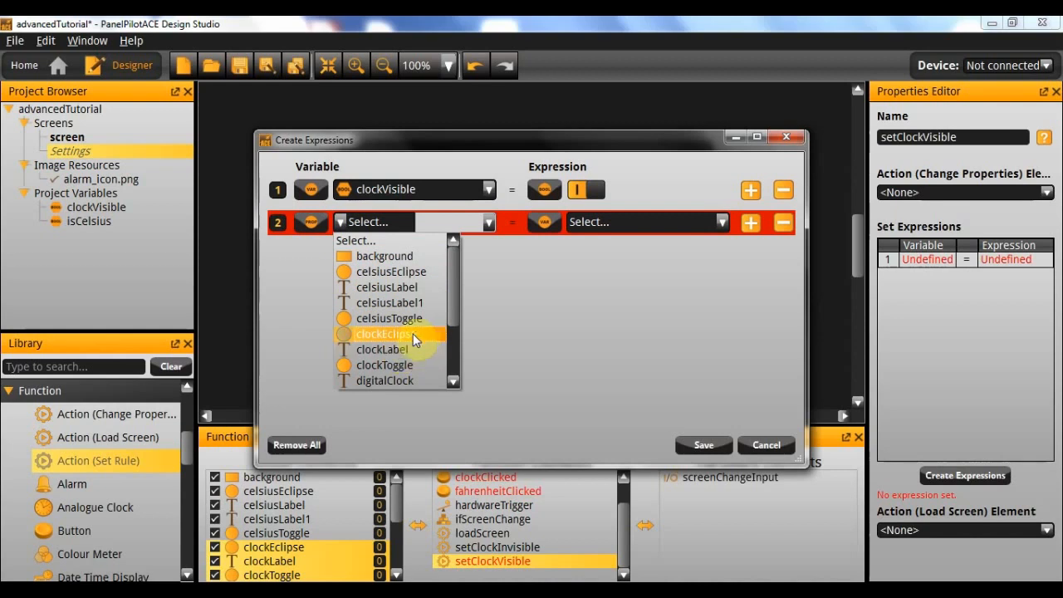
{"action": "left_click", "coordinate": [417, 364]}
{"action": "left_click", "coordinate": [455, 223]}
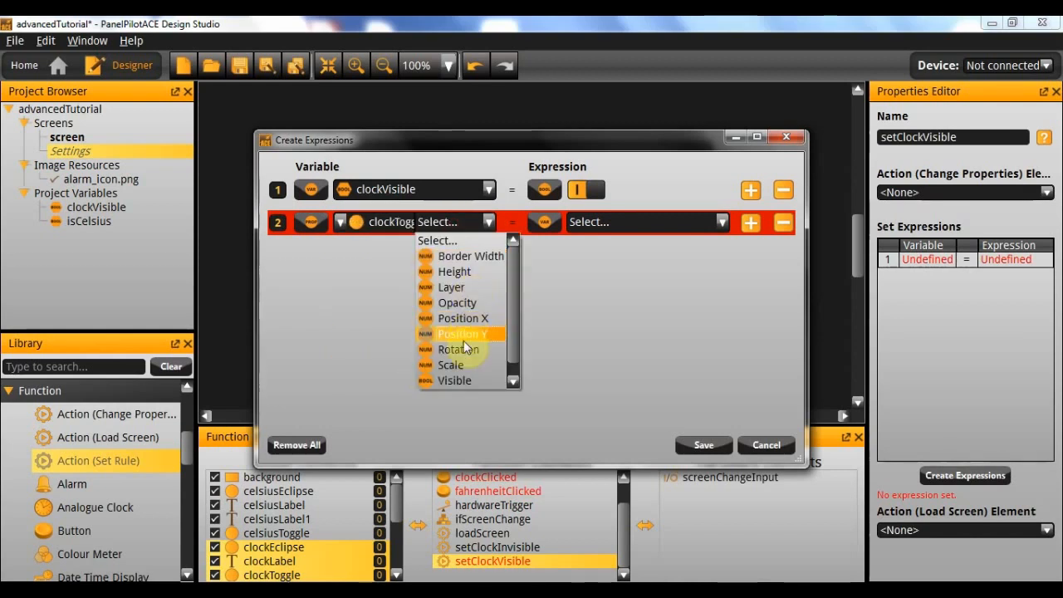
{"action": "left_click", "coordinate": [453, 380]}
{"action": "left_click", "coordinate": [546, 225]}
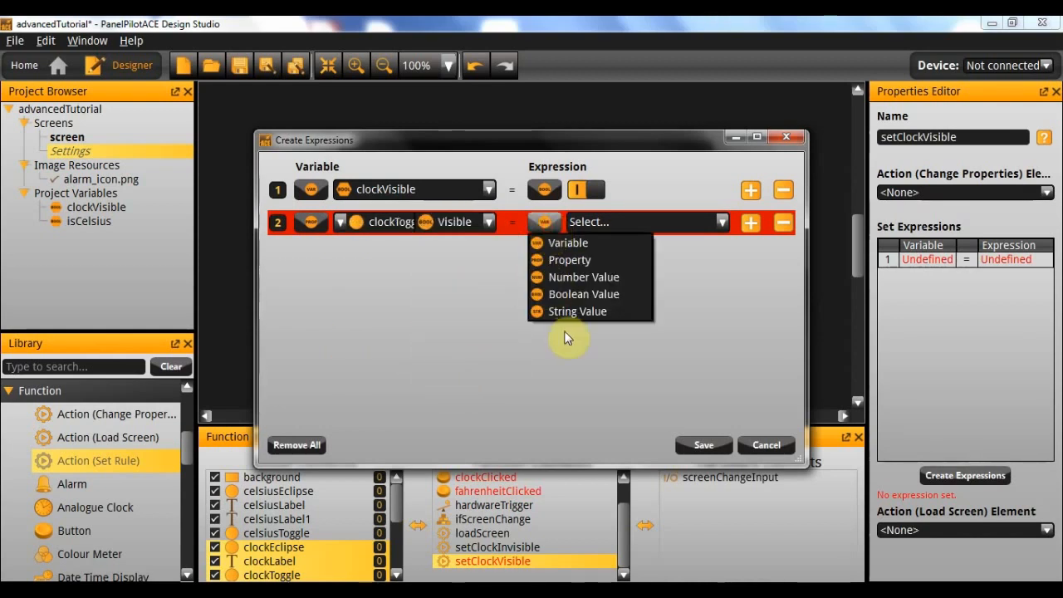
{"action": "left_click", "coordinate": [583, 295]}
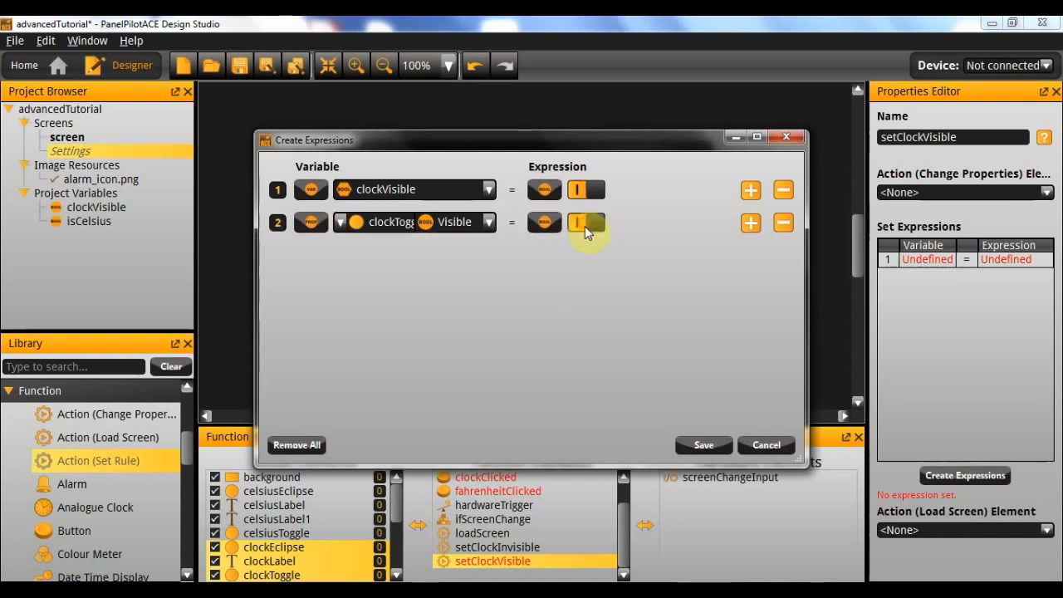
Add a third expression to setClockVisible setting the Visible property of digitalClock to Boolean true.
{"action": "left_click", "coordinate": [750, 223]}
{"action": "left_click", "coordinate": [309, 253]}
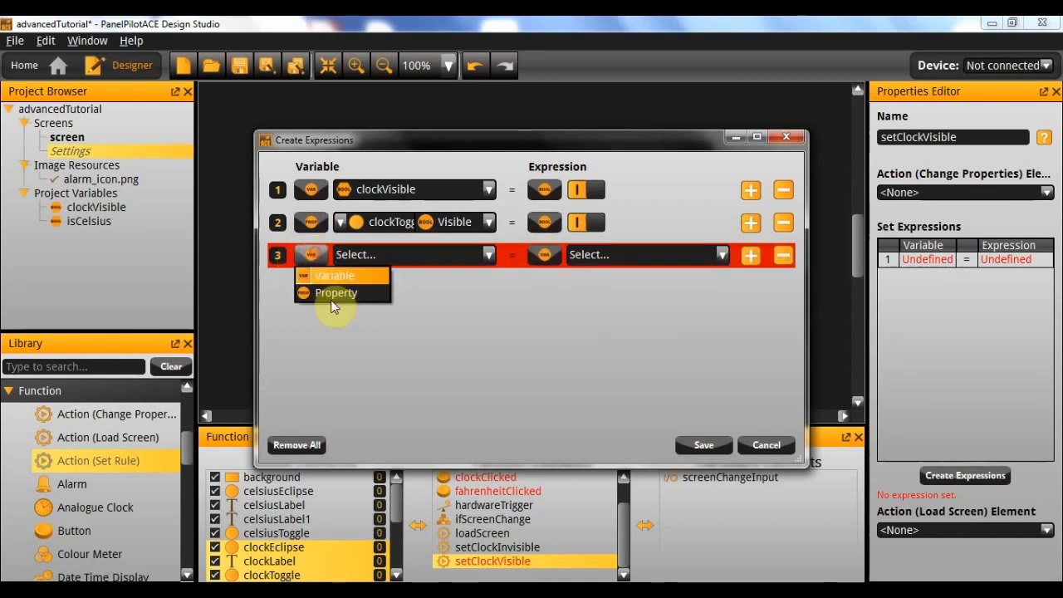
{"action": "left_click", "coordinate": [333, 296]}
{"action": "left_click", "coordinate": [371, 258]}
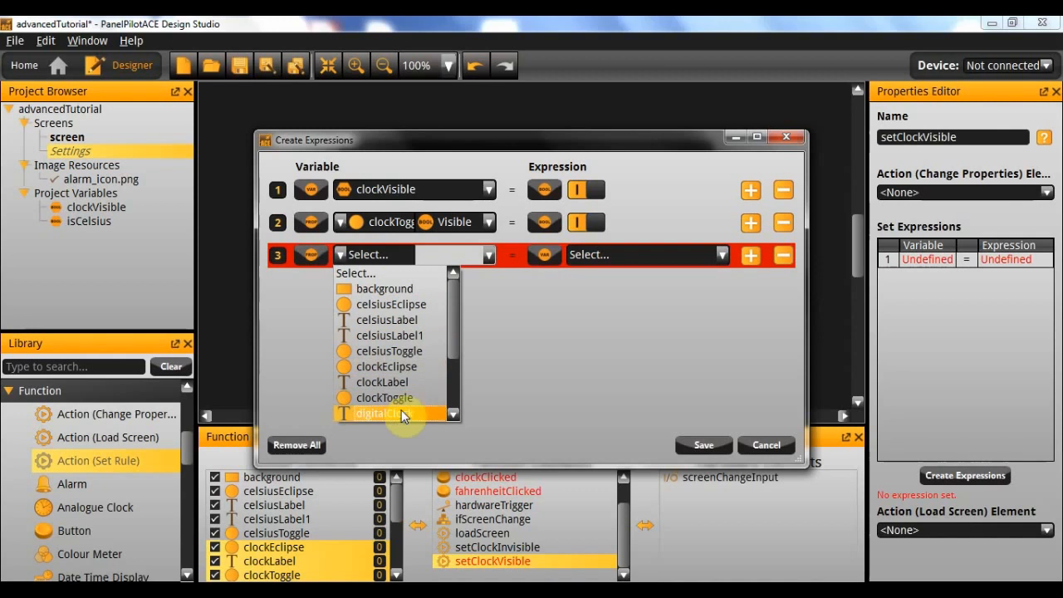
{"action": "left_click", "coordinate": [406, 412]}
{"action": "left_click", "coordinate": [434, 254]}
{"action": "scroll", "coordinate": [483, 404], "scroll_direction": "down", "scroll_amount": 4}
{"action": "left_click", "coordinate": [472, 405]}
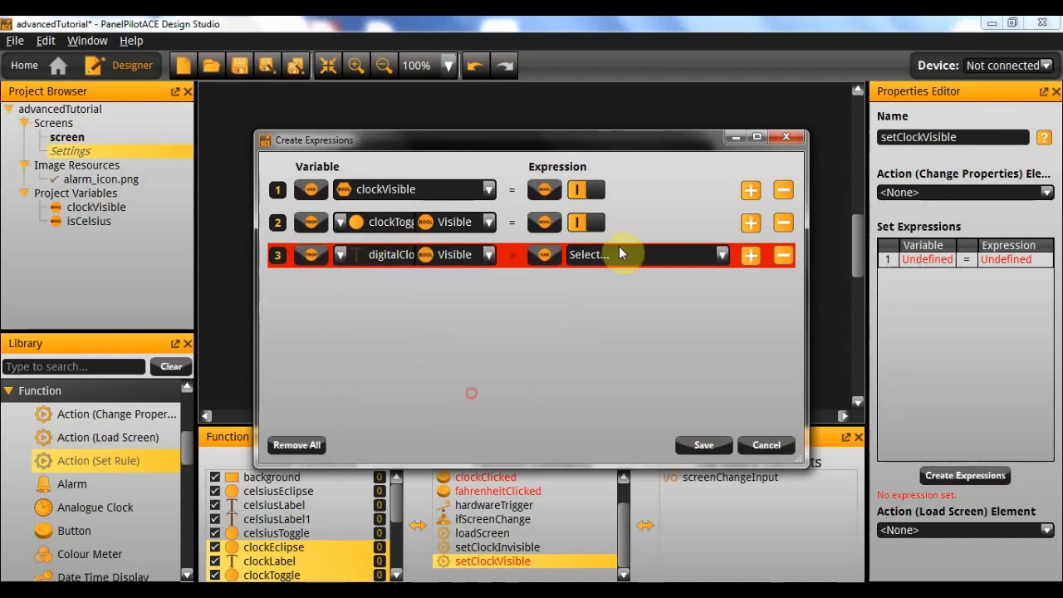
{"action": "left_click", "coordinate": [549, 264]}
{"action": "left_click", "coordinate": [582, 329]}
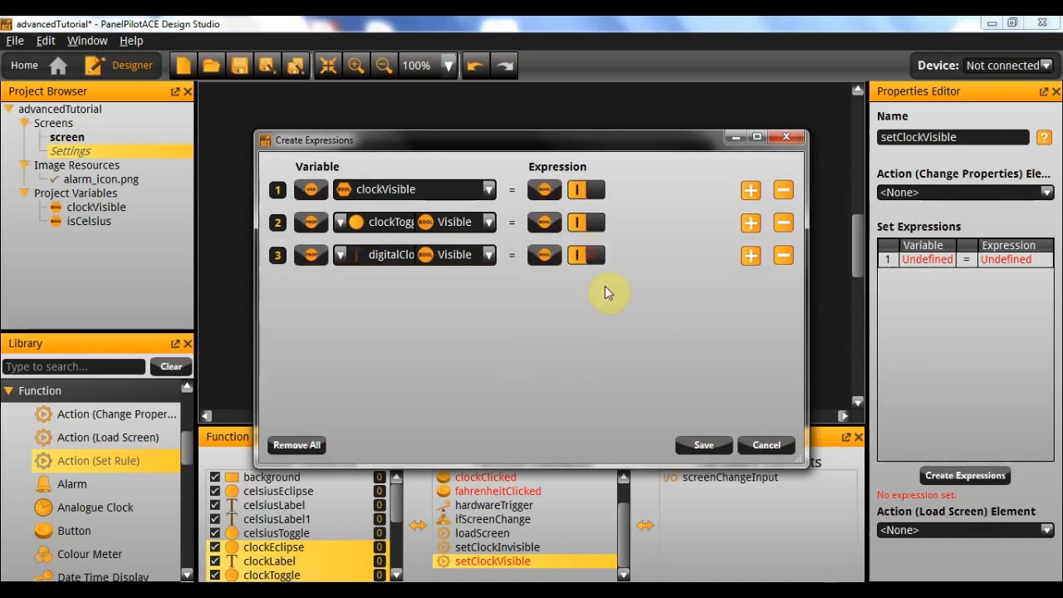
Save the setClockVisible expressions and add two more Action (Set Rule) elements to the function elements.
{"action": "left_click", "coordinate": [703, 446]}
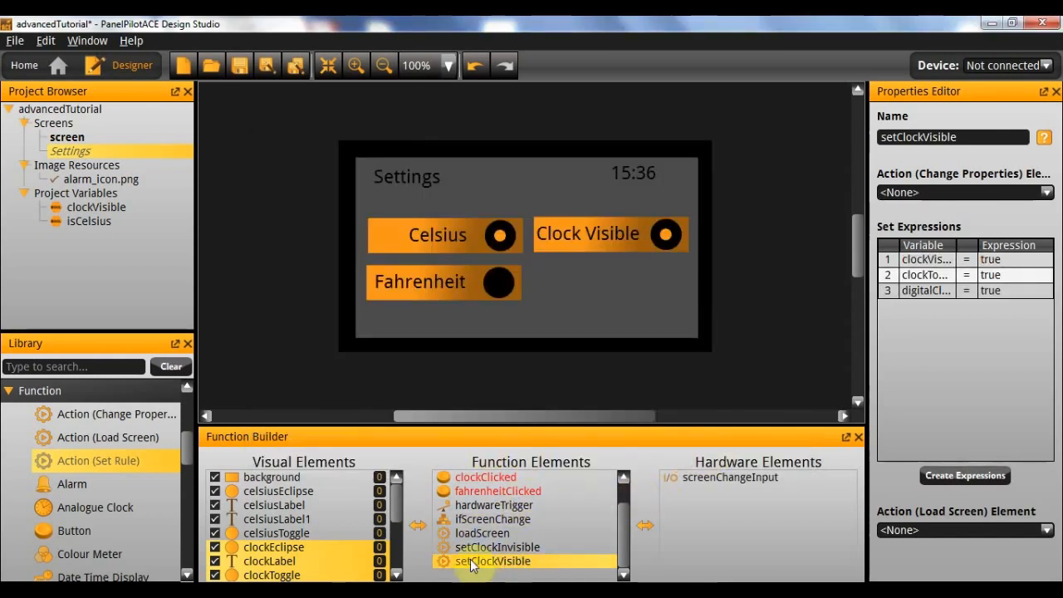
{"action": "left_click_drag", "start_coordinate": [91, 460], "coordinate": [453, 488]}
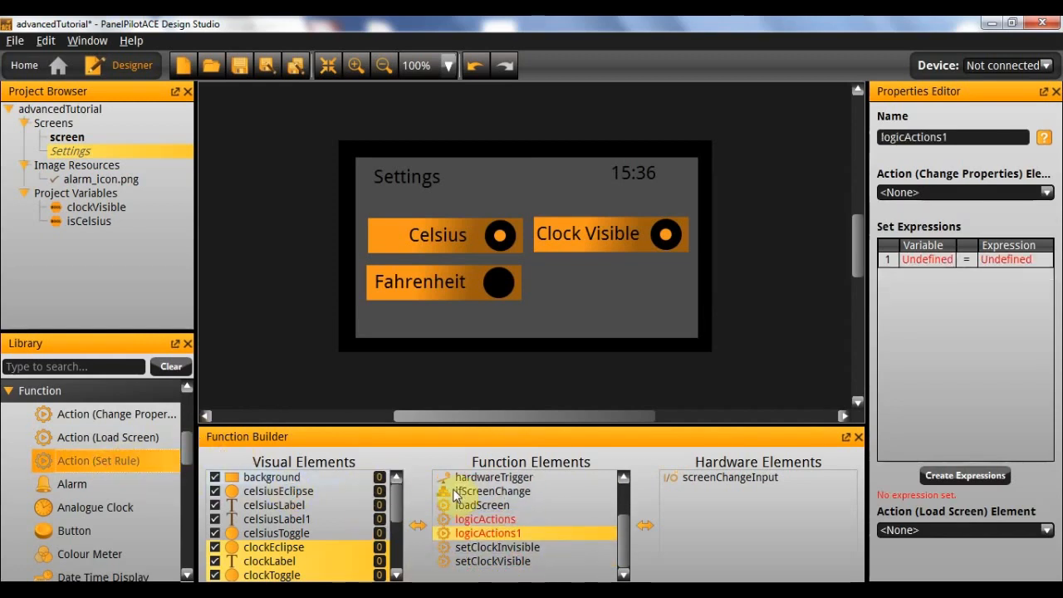
Rename the new logicActions function element as setCelsius.
{"action": "left_click", "coordinate": [480, 521]}
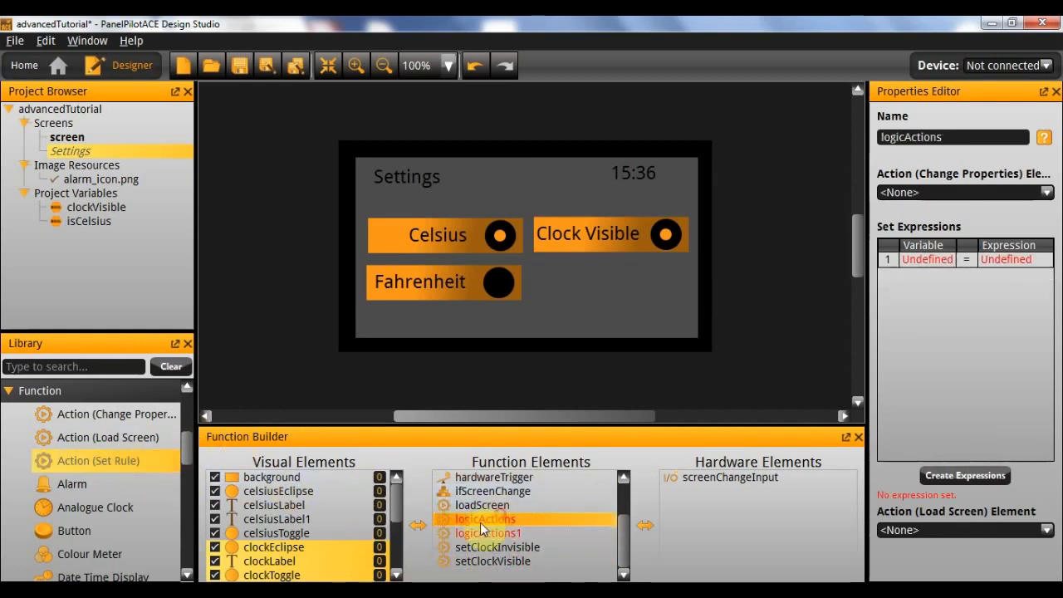
{"action": "double_click", "coordinate": [978, 134]}
{"action": "type", "text": "setCelsius"}
{"action": "key", "text": "Return"}
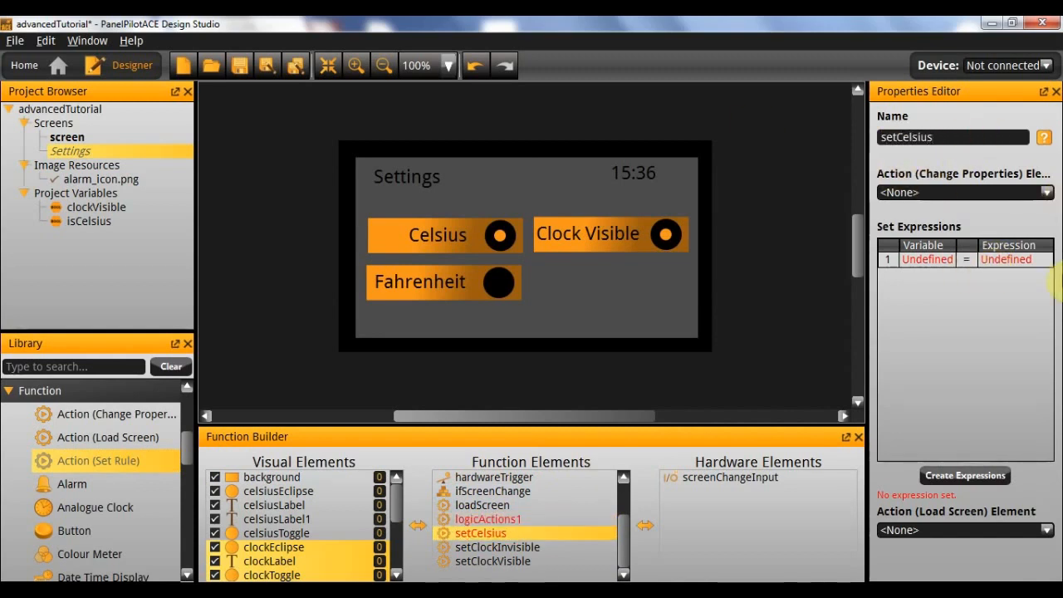
Create a first expression for setCelsius that sets the isCelsius variable to the Boolean value true.
{"action": "double_click", "coordinate": [966, 259]}
{"action": "left_click", "coordinate": [309, 190]}
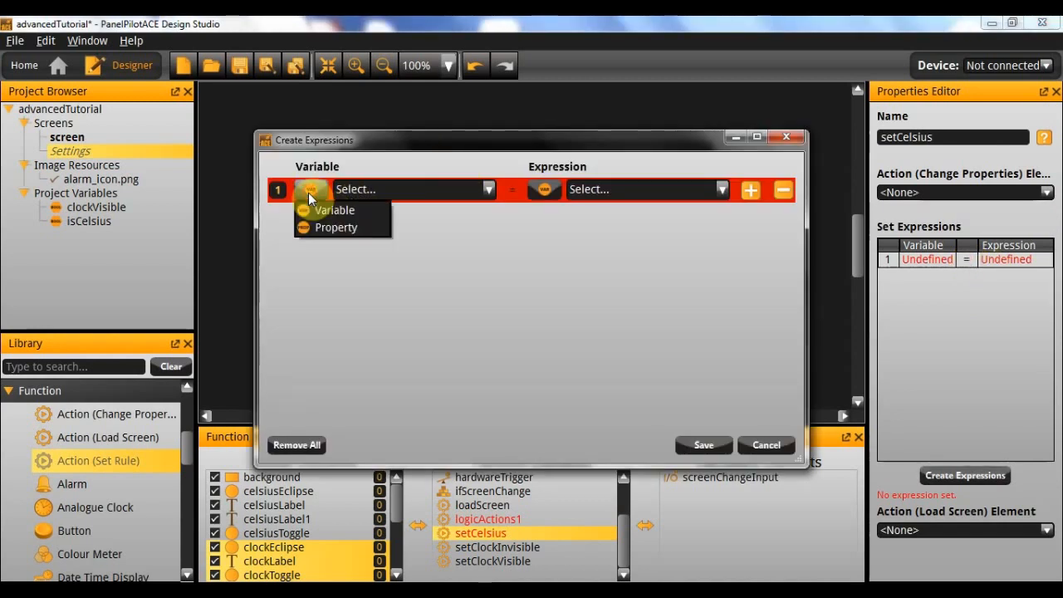
{"action": "left_click", "coordinate": [317, 212]}
{"action": "left_click", "coordinate": [368, 189]}
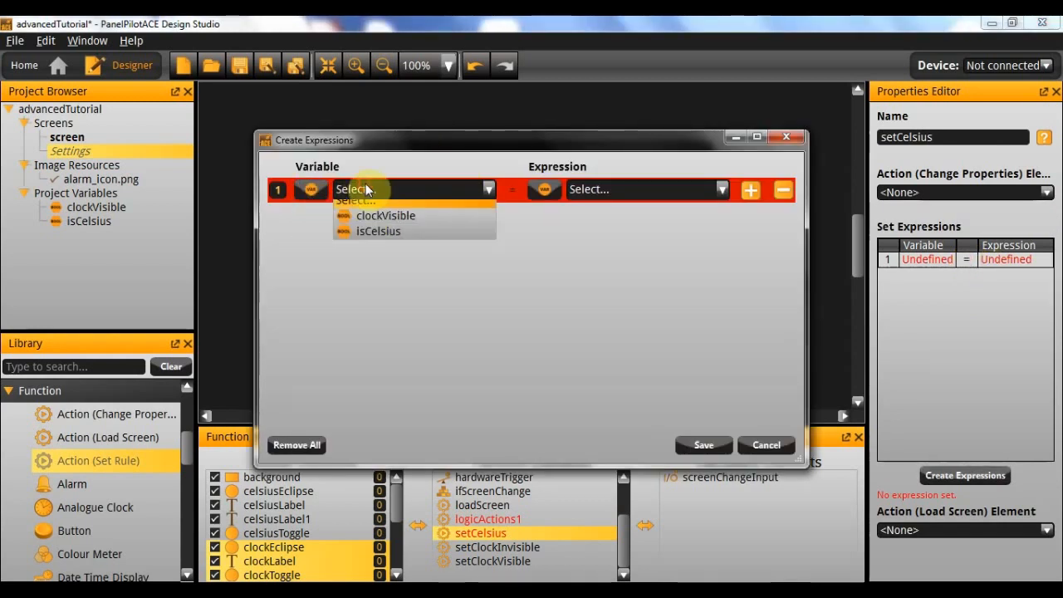
{"action": "left_click", "coordinate": [412, 237]}
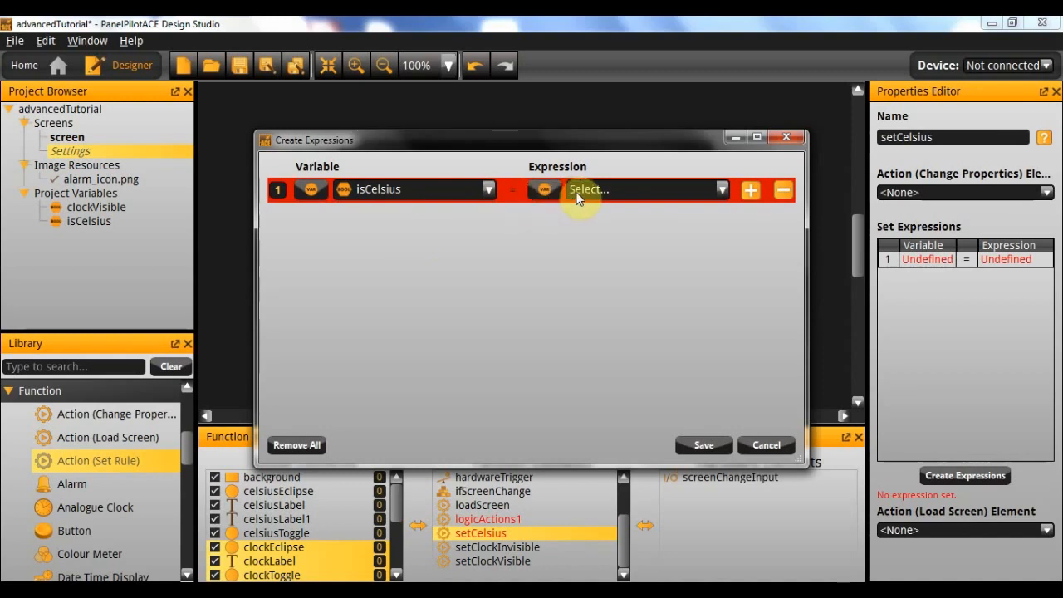
{"action": "left_click", "coordinate": [545, 190]}
{"action": "left_click", "coordinate": [553, 263]}
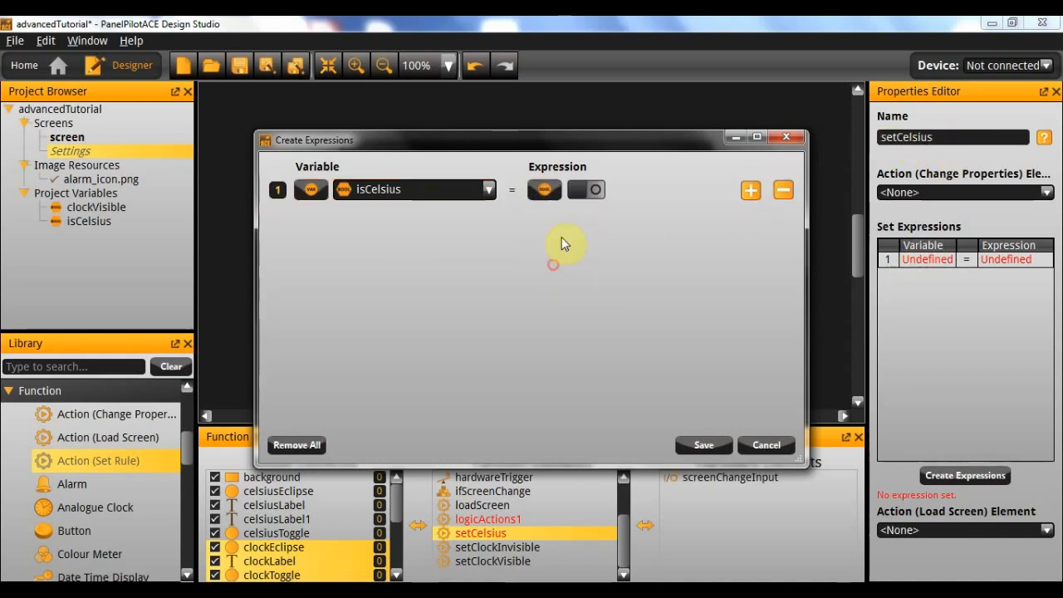
Add a second expression to setCelsius setting the Visible property of celsiusToggle to Boolean true.
{"action": "left_click", "coordinate": [748, 193]}
{"action": "left_click_drag", "start_coordinate": [399, 144], "coordinate": [401, 281]}
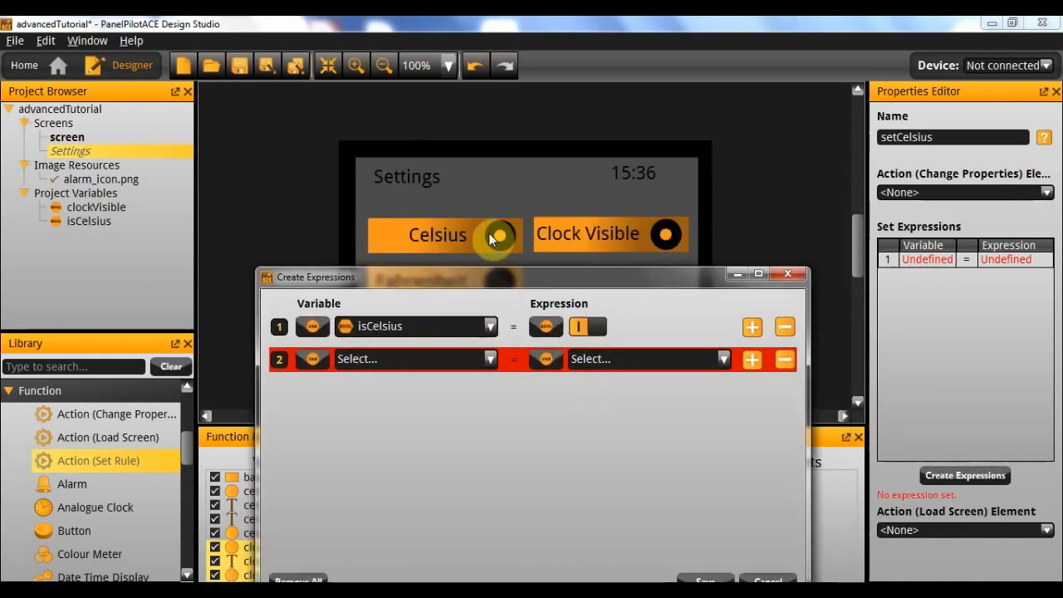
{"action": "left_click_drag", "start_coordinate": [467, 282], "coordinate": [489, 128]}
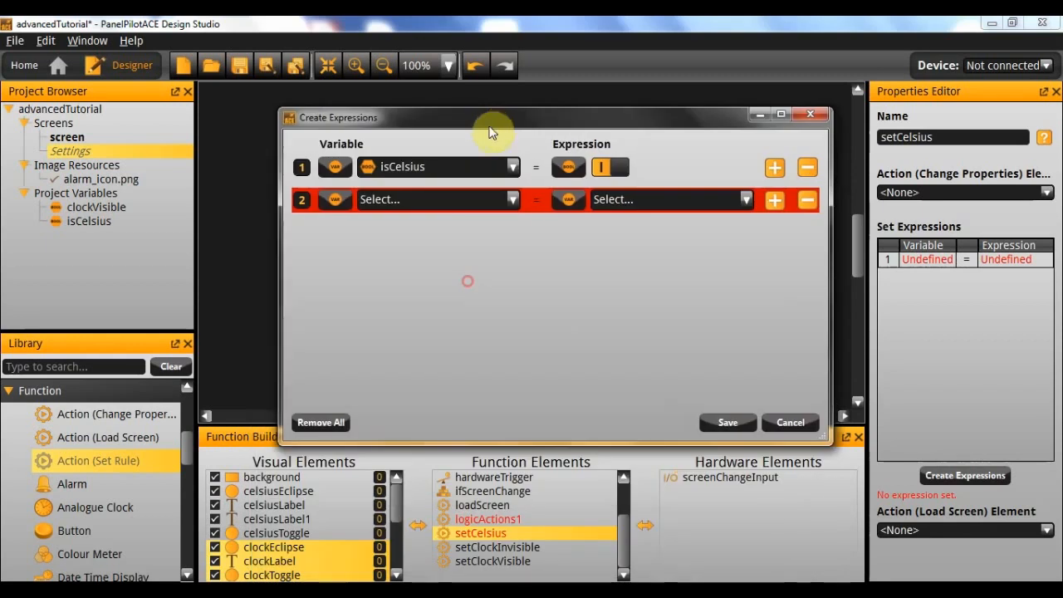
{"action": "left_click", "coordinate": [415, 204]}
{"action": "left_click", "coordinate": [336, 203]}
{"action": "left_click", "coordinate": [347, 242]}
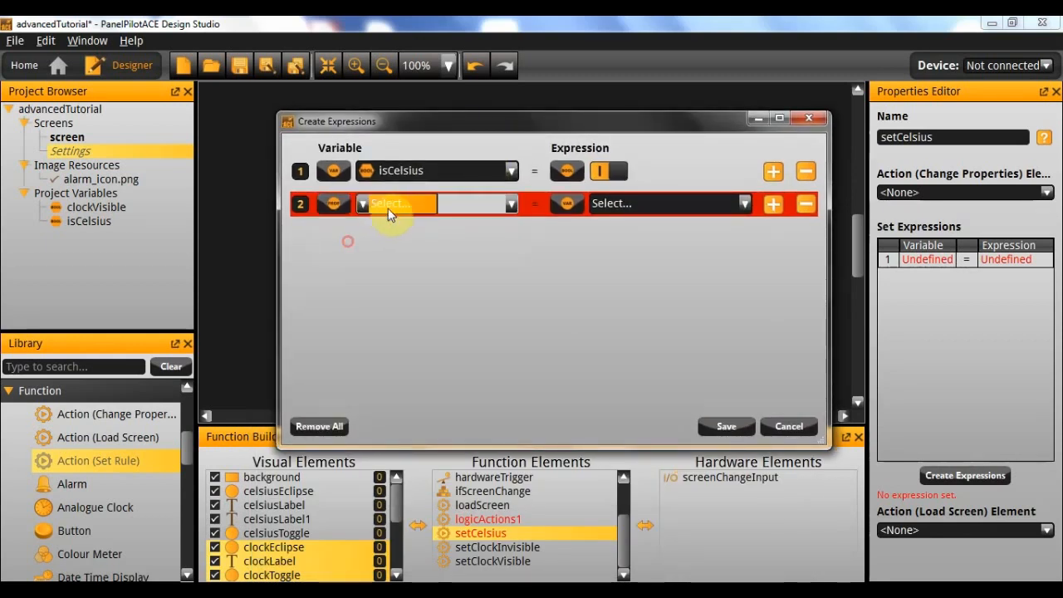
{"action": "left_click", "coordinate": [387, 203]}
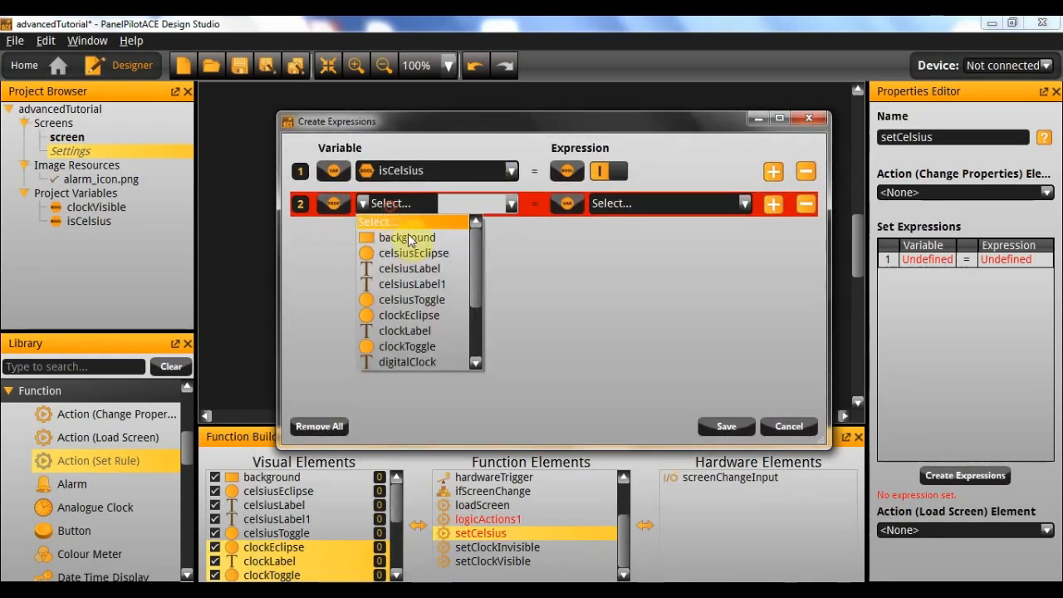
{"action": "left_click", "coordinate": [443, 301]}
{"action": "left_click", "coordinate": [461, 204]}
{"action": "left_click", "coordinate": [479, 362]}
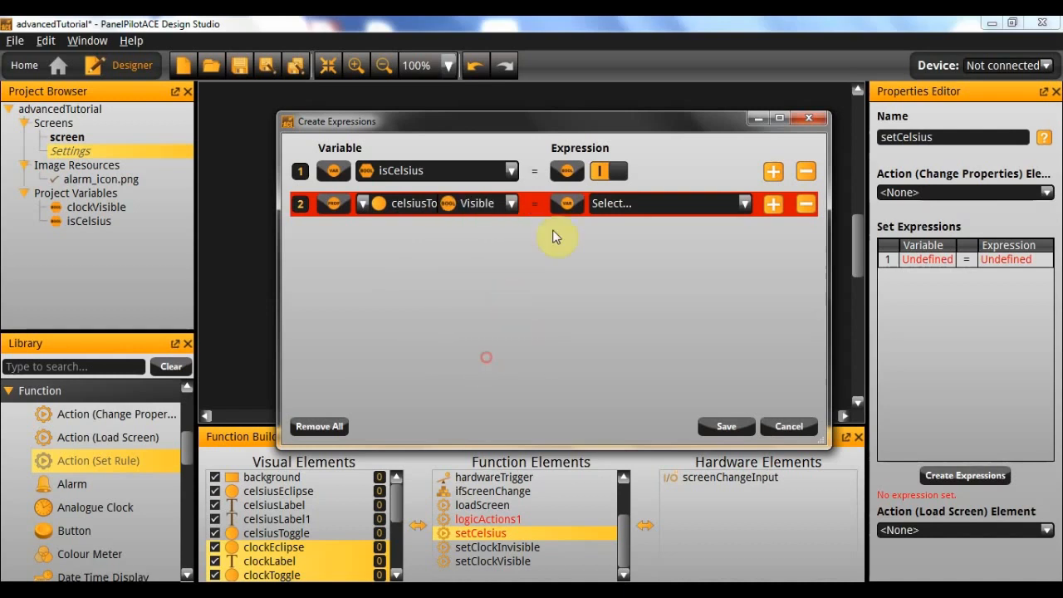
{"action": "left_click", "coordinate": [567, 202]}
{"action": "left_click", "coordinate": [601, 279]}
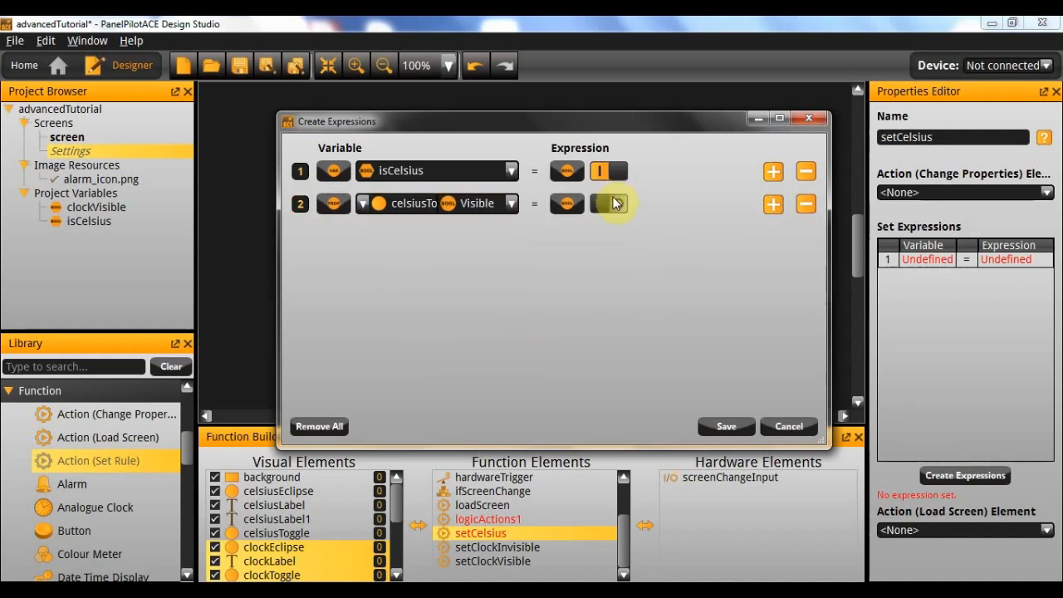
{"action": "left_click", "coordinate": [610, 203]}
Add a third expression to setCelsius setting the Visible property of FahrenheitToggle to Boolean false, and save the expressions.
{"action": "left_click", "coordinate": [772, 206]}
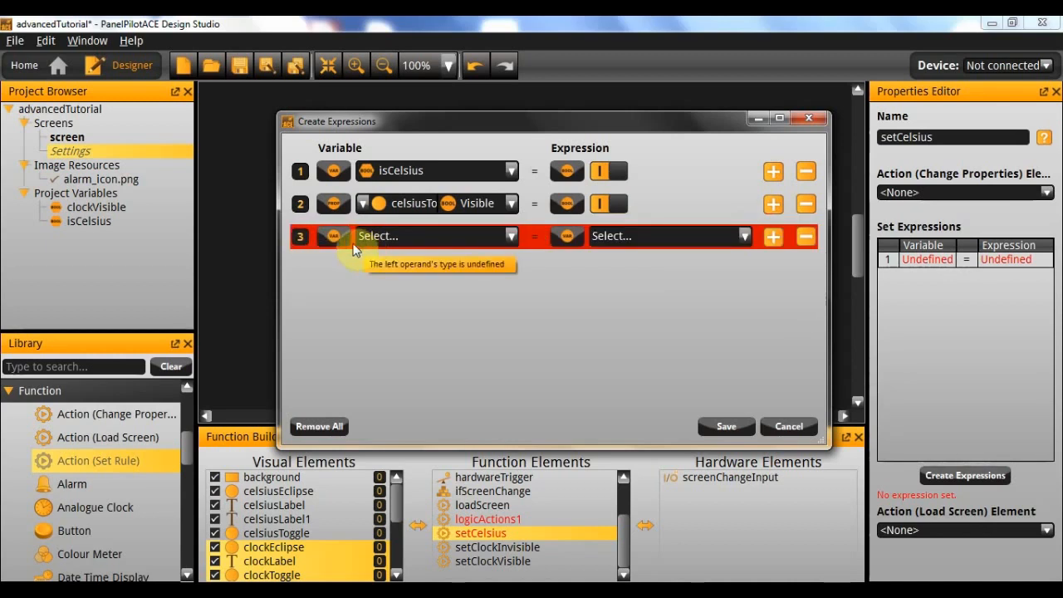
{"action": "left_click", "coordinate": [333, 236]}
{"action": "left_click", "coordinate": [358, 272]}
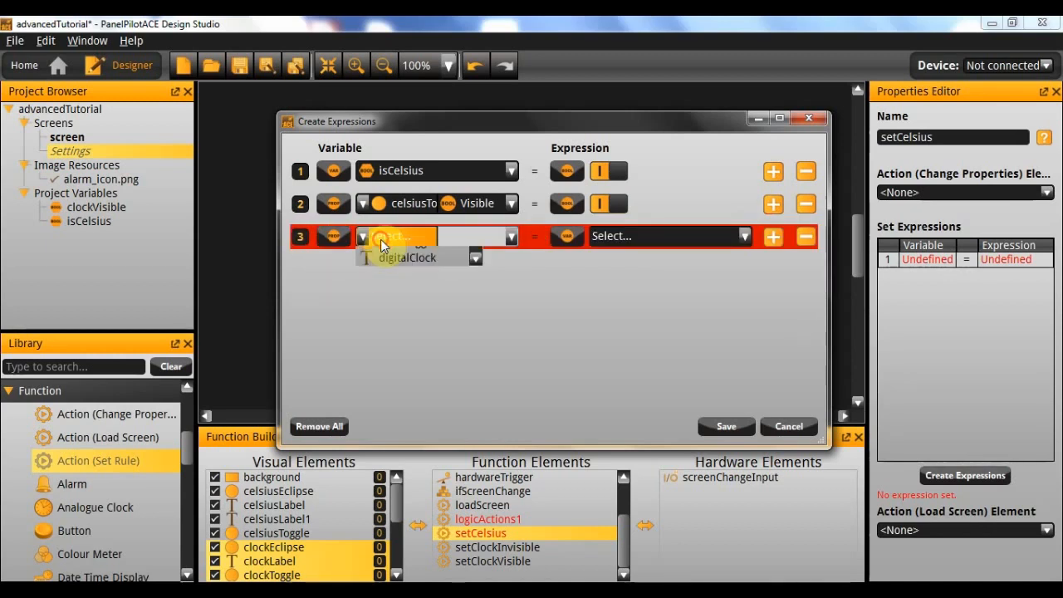
{"action": "scroll", "coordinate": [424, 381], "scroll_direction": "down", "scroll_amount": 1}
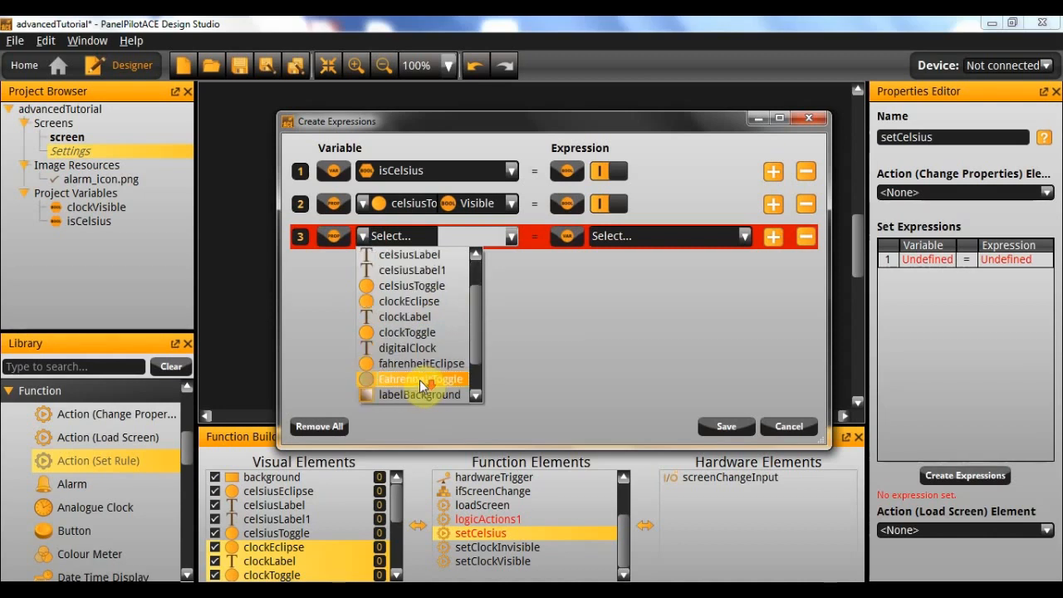
{"action": "left_click", "coordinate": [419, 382]}
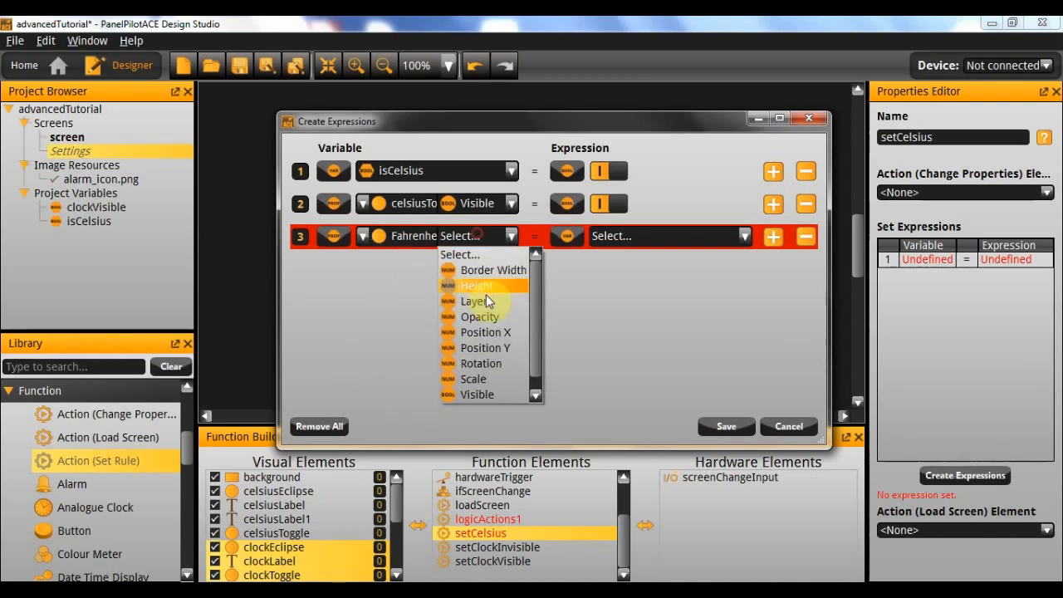
{"action": "left_click", "coordinate": [478, 396]}
{"action": "left_click", "coordinate": [568, 237]}
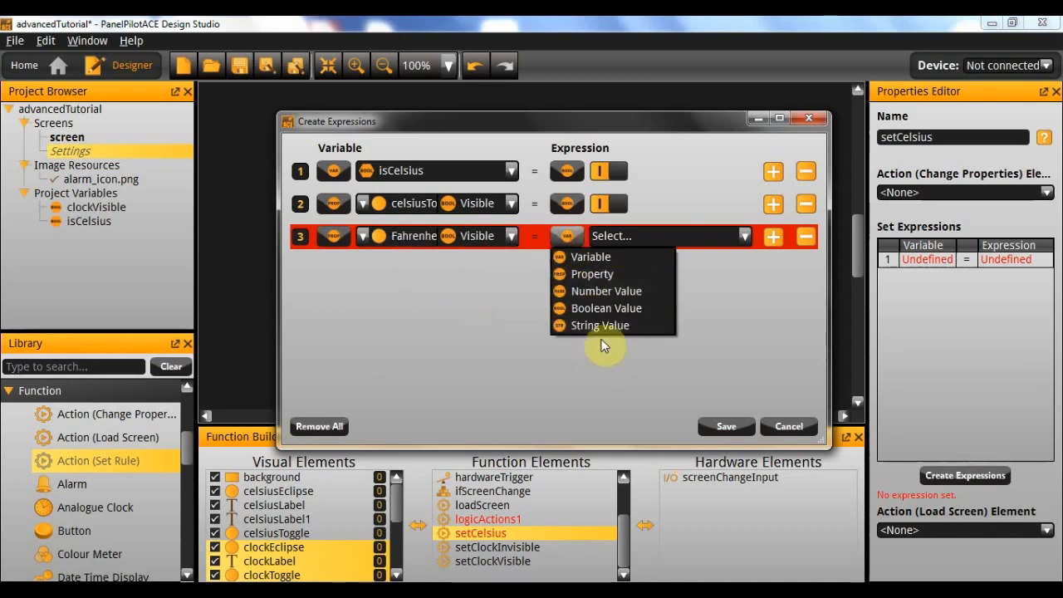
{"action": "left_click", "coordinate": [603, 309]}
{"action": "left_click", "coordinate": [728, 426]}
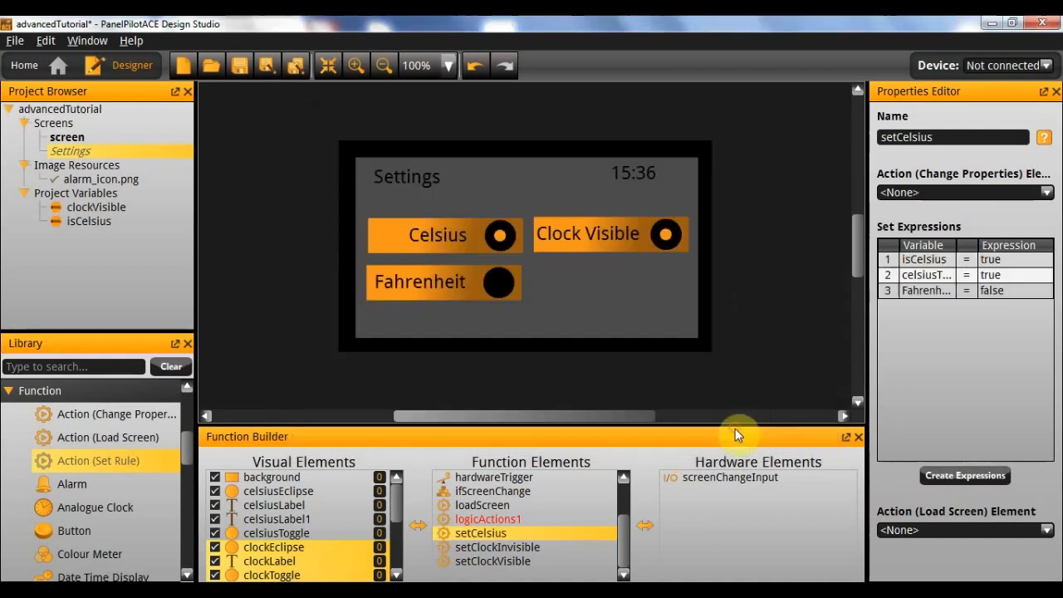
Rename the logicActions1 function element as setFahrenheit.
{"action": "left_click", "coordinate": [488, 519]}
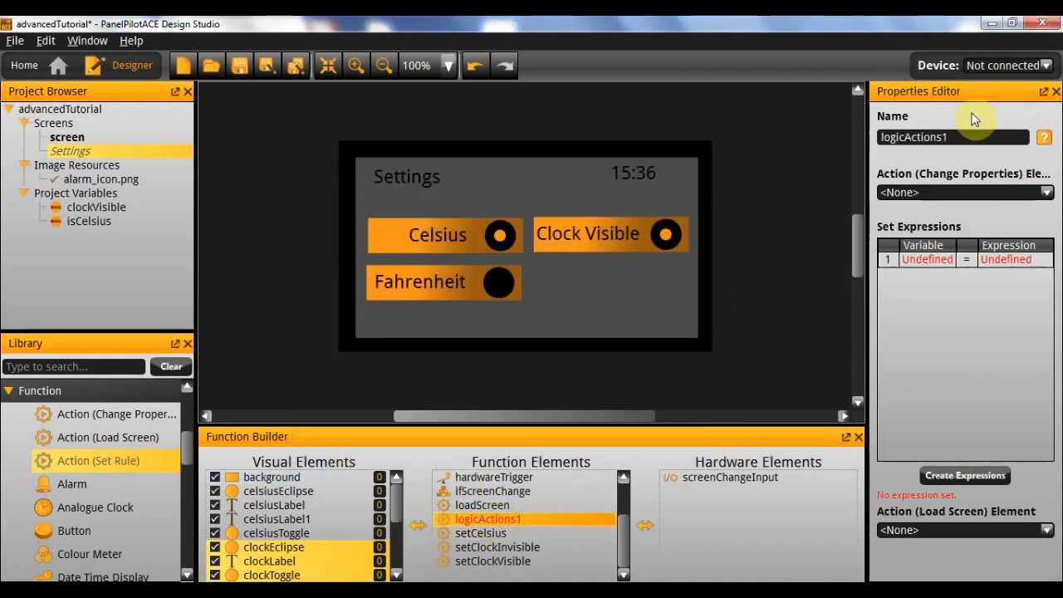
{"action": "left_click", "coordinate": [961, 136]}
{"action": "type", "text": "s"}
{"action": "key", "text": "ctrl+a"}
{"action": "type", "text": "set"}
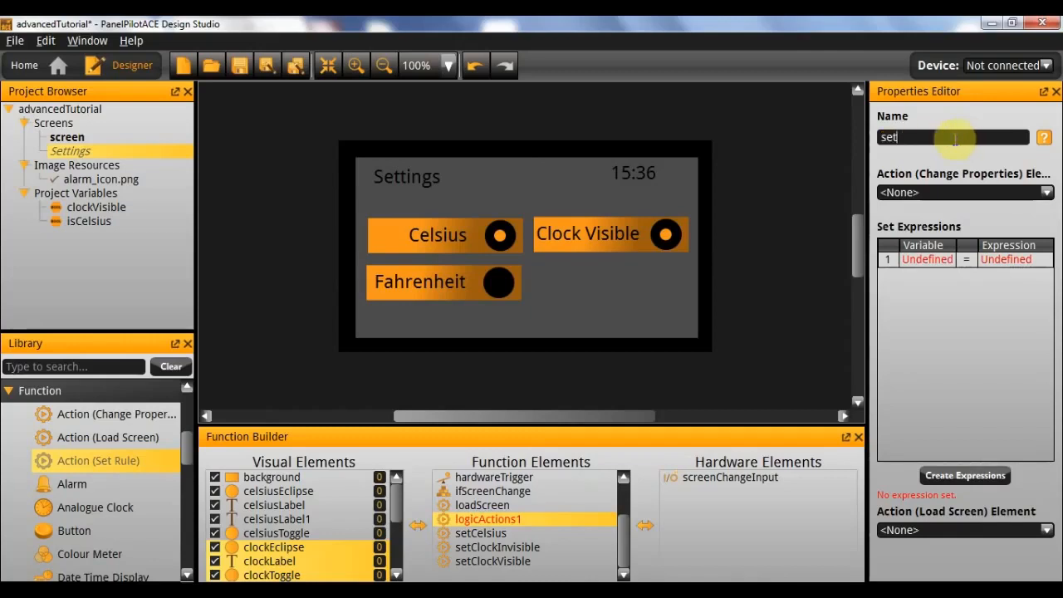
{"action": "type", "text": "Fahrenheit"}
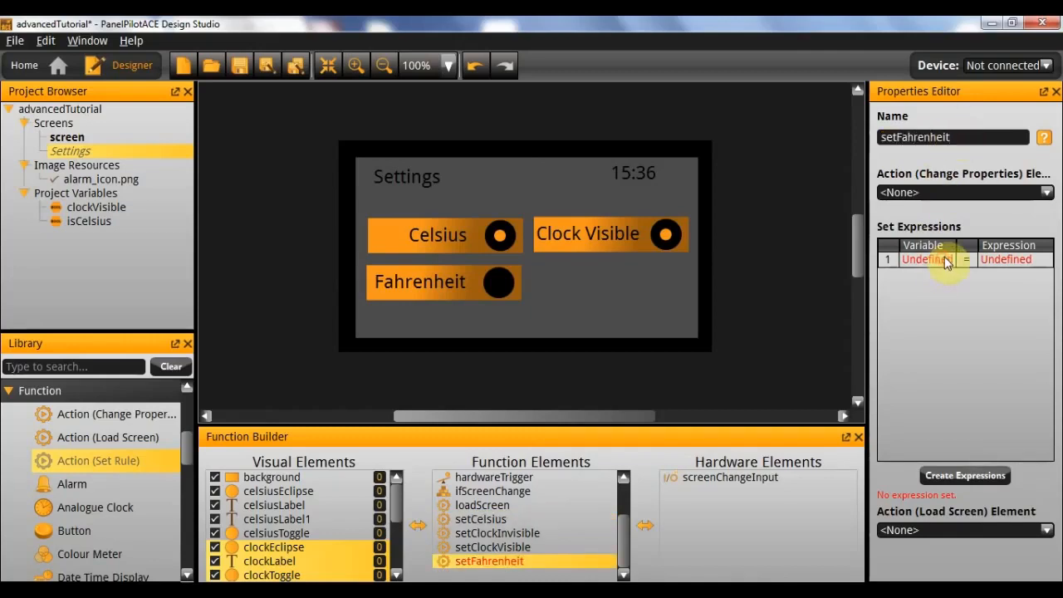
Create a first expression for setFahrenheit that sets the isCelsius variable to the Boolean value false.
{"action": "double_click", "coordinate": [945, 258]}
{"action": "left_click", "coordinate": [358, 189]}
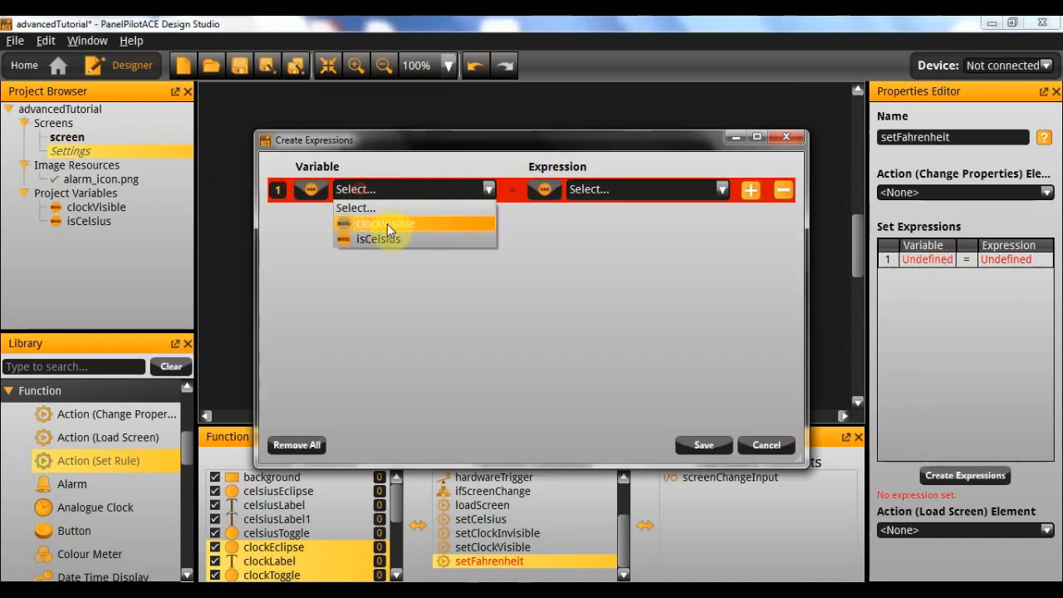
{"action": "left_click", "coordinate": [385, 236]}
{"action": "left_click", "coordinate": [547, 190]}
{"action": "left_click", "coordinate": [582, 267]}
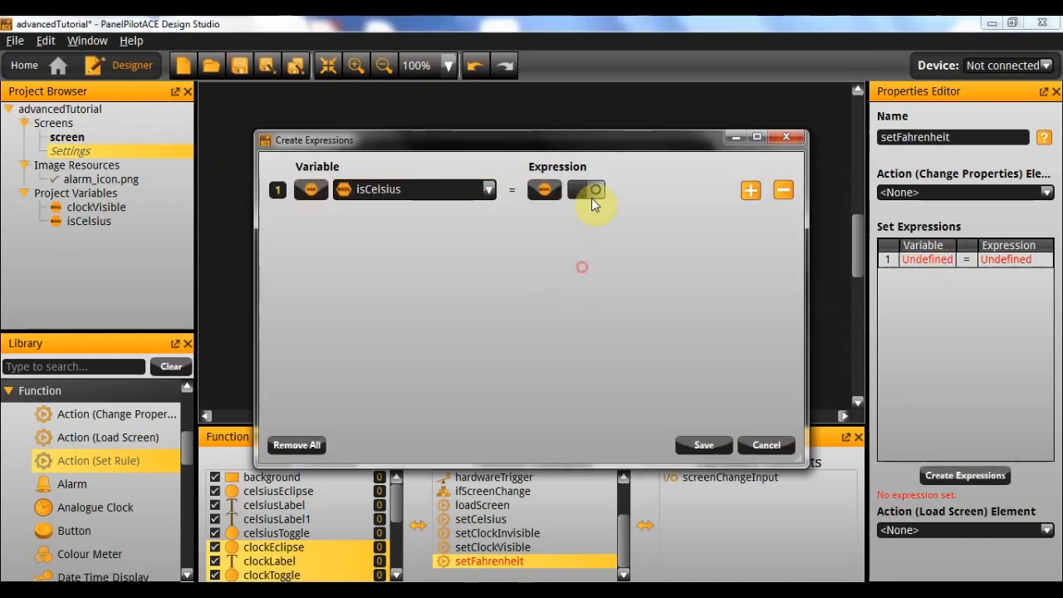
Add a second expression to setFahrenheit setting the Visible property of celsiusToggle to Boolean false.
{"action": "left_click", "coordinate": [750, 191]}
{"action": "left_click", "coordinate": [311, 221]}
{"action": "left_click", "coordinate": [316, 259]}
{"action": "left_click", "coordinate": [366, 222]}
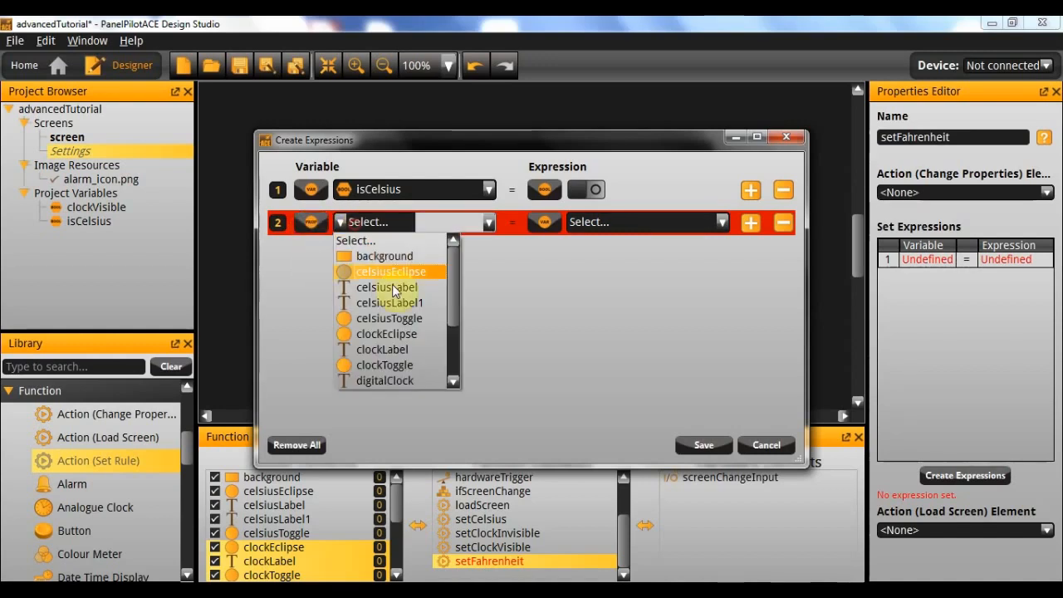
{"action": "left_click", "coordinate": [411, 322]}
{"action": "left_click", "coordinate": [442, 224]}
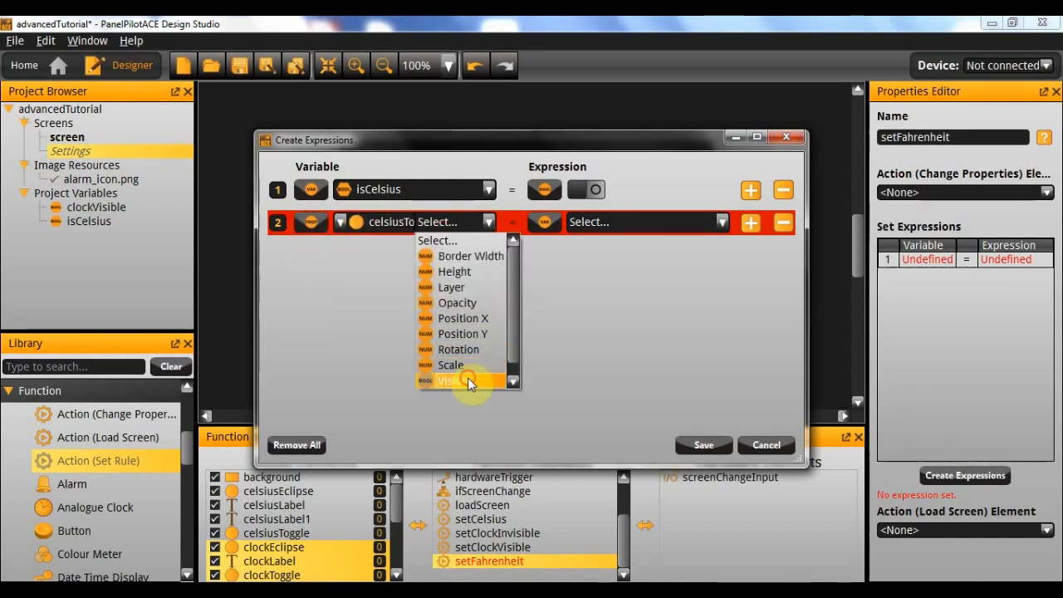
{"action": "left_click", "coordinate": [468, 381]}
{"action": "left_click", "coordinate": [544, 221]}
{"action": "left_click", "coordinate": [571, 297]}
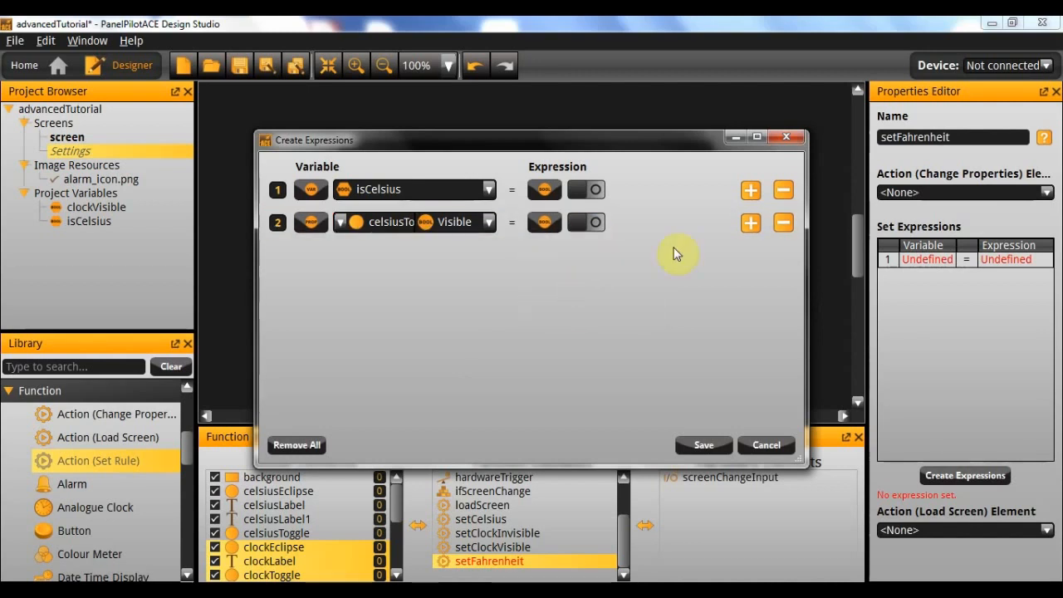
Add a third expression to setFahrenheit setting the Visible property of FahrenheitToggle to Boolean true, and save the expressions.
{"action": "left_click", "coordinate": [750, 222]}
{"action": "left_click", "coordinate": [323, 260]}
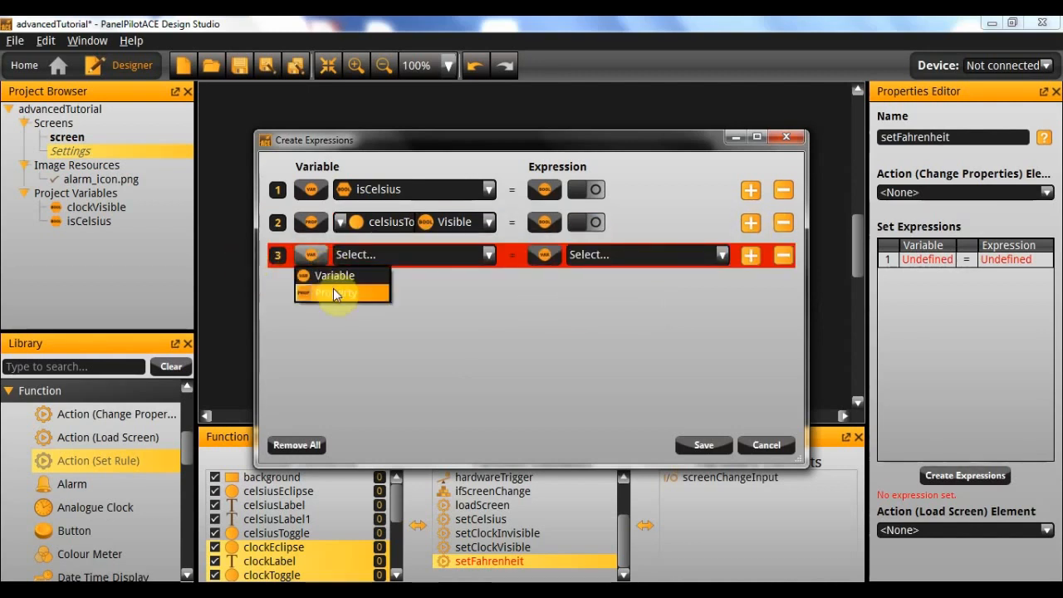
{"action": "left_click", "coordinate": [334, 288]}
{"action": "left_click", "coordinate": [368, 257]}
{"action": "scroll", "coordinate": [382, 378], "scroll_direction": "down", "scroll_amount": 2}
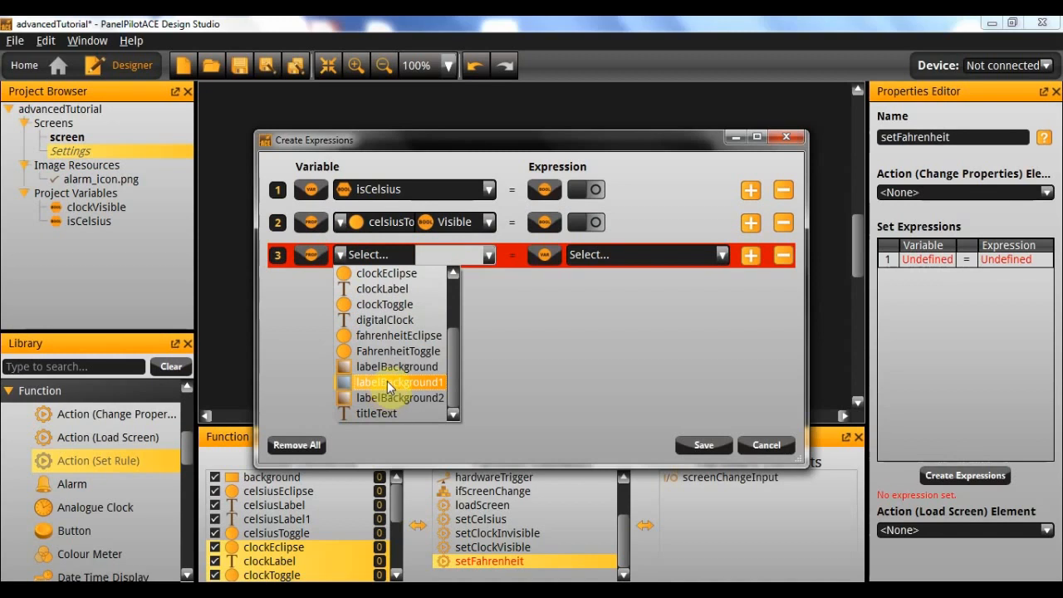
{"action": "left_click", "coordinate": [389, 351]}
{"action": "left_click", "coordinate": [486, 254]}
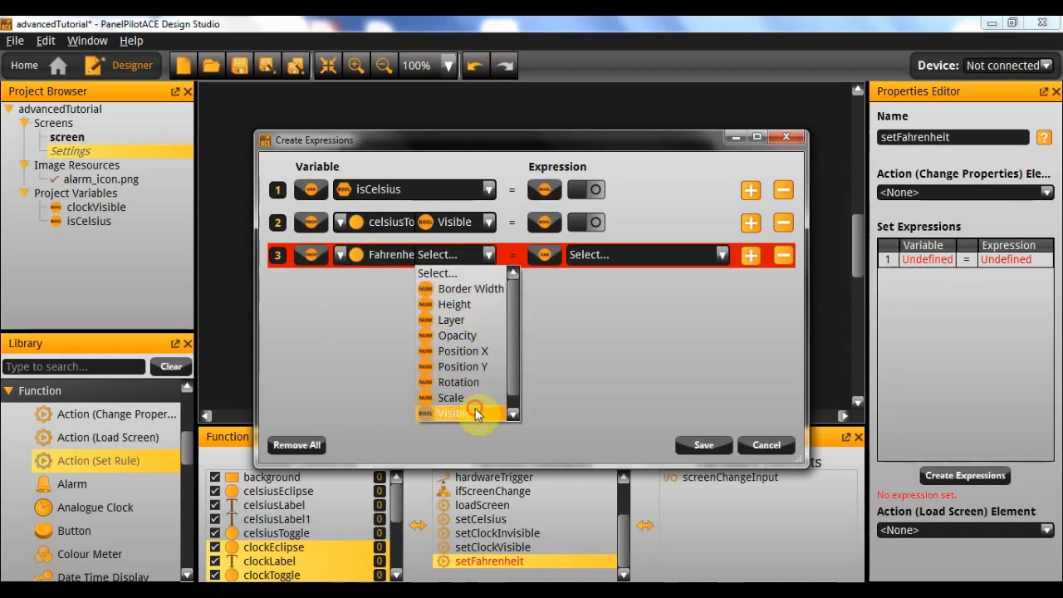
{"action": "left_click", "coordinate": [475, 412]}
{"action": "left_click", "coordinate": [545, 254]}
{"action": "left_click", "coordinate": [566, 340]}
{"action": "left_click", "coordinate": [588, 259]}
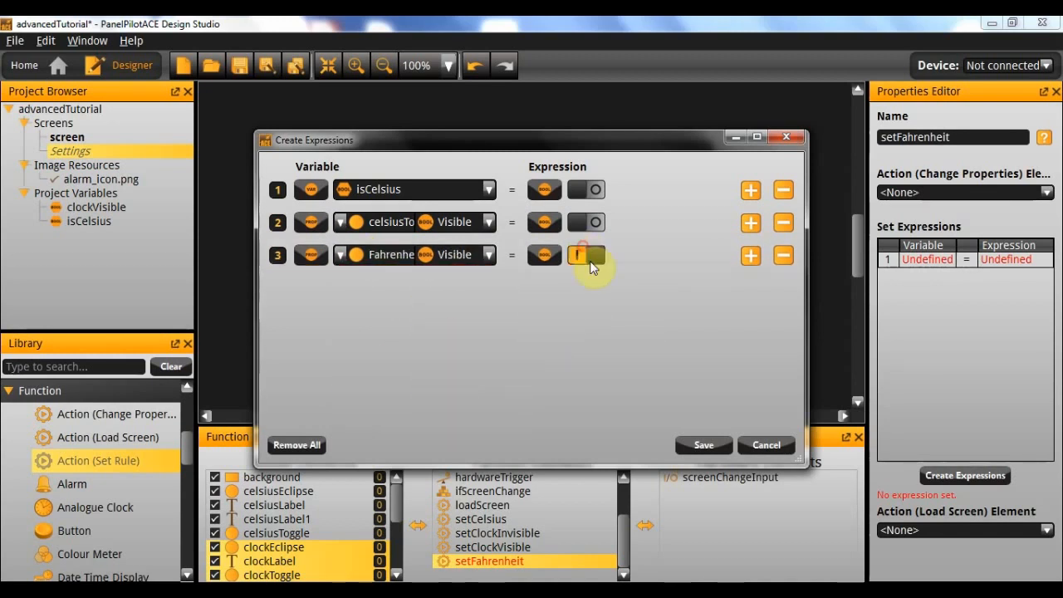
{"action": "left_click", "coordinate": [704, 445]}
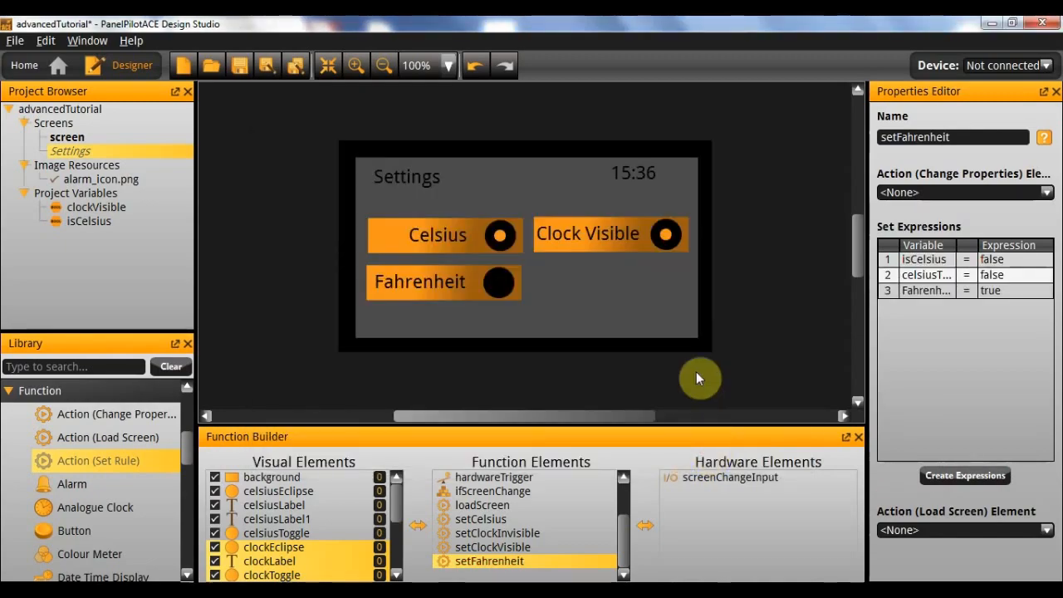
{"action": "left_click", "coordinate": [697, 377]}
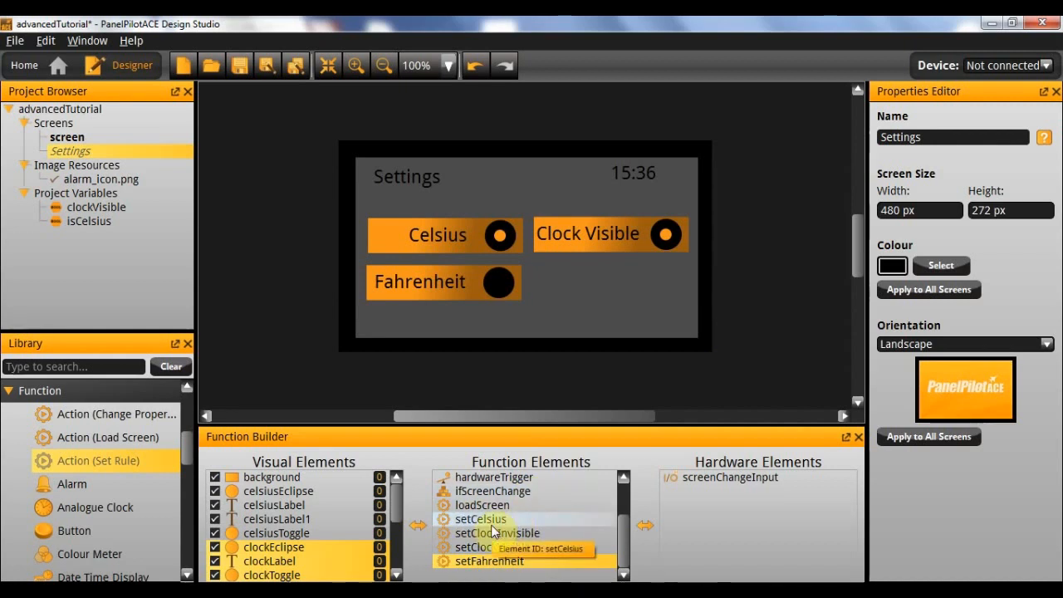
{"action": "scroll", "coordinate": [493, 532], "scroll_direction": "up", "scroll_amount": 3}
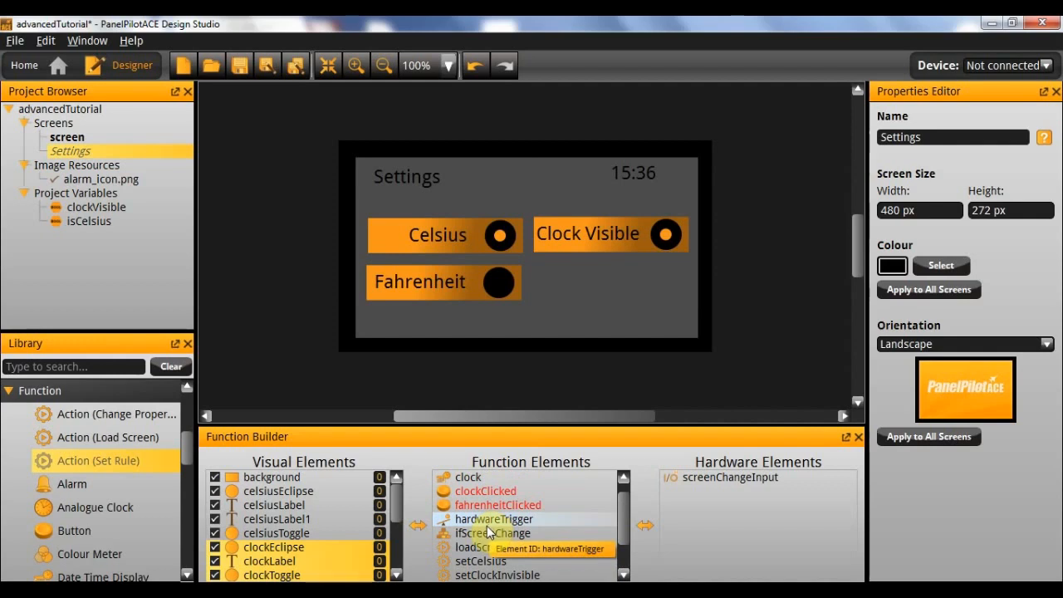
Add two Logic Builder elements to the function elements of the Settings screen.
{"action": "scroll", "coordinate": [488, 533], "scroll_direction": "down", "scroll_amount": 3}
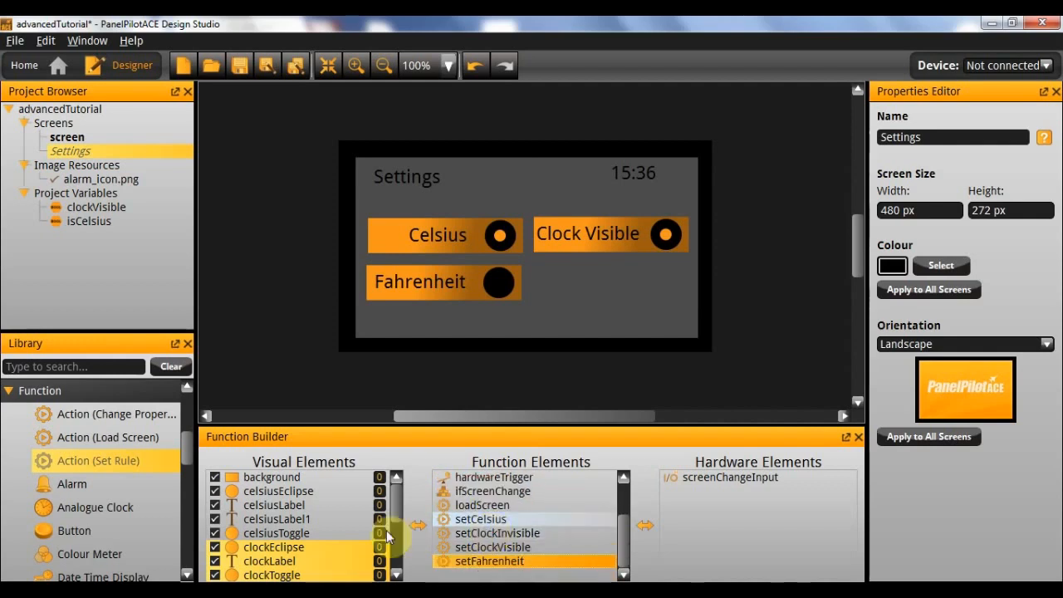
{"action": "scroll", "coordinate": [159, 479], "scroll_direction": "up", "scroll_amount": 3}
{"action": "scroll", "coordinate": [149, 469], "scroll_direction": "down", "scroll_amount": 5}
{"action": "scroll", "coordinate": [87, 499], "scroll_direction": "down", "scroll_amount": 6}
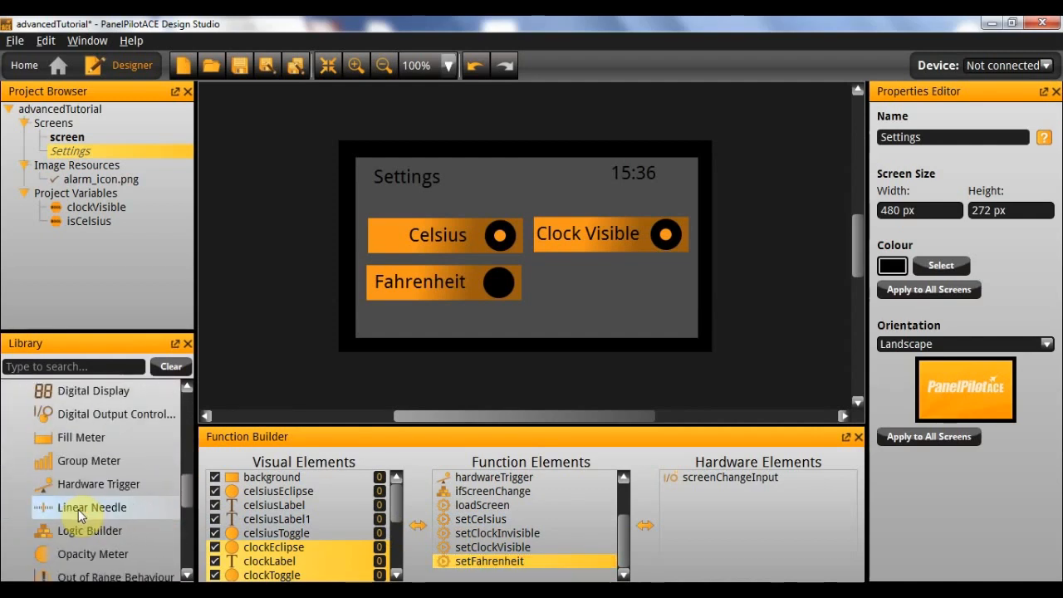
{"action": "left_click_drag", "start_coordinate": [79, 538], "coordinate": [503, 536]}
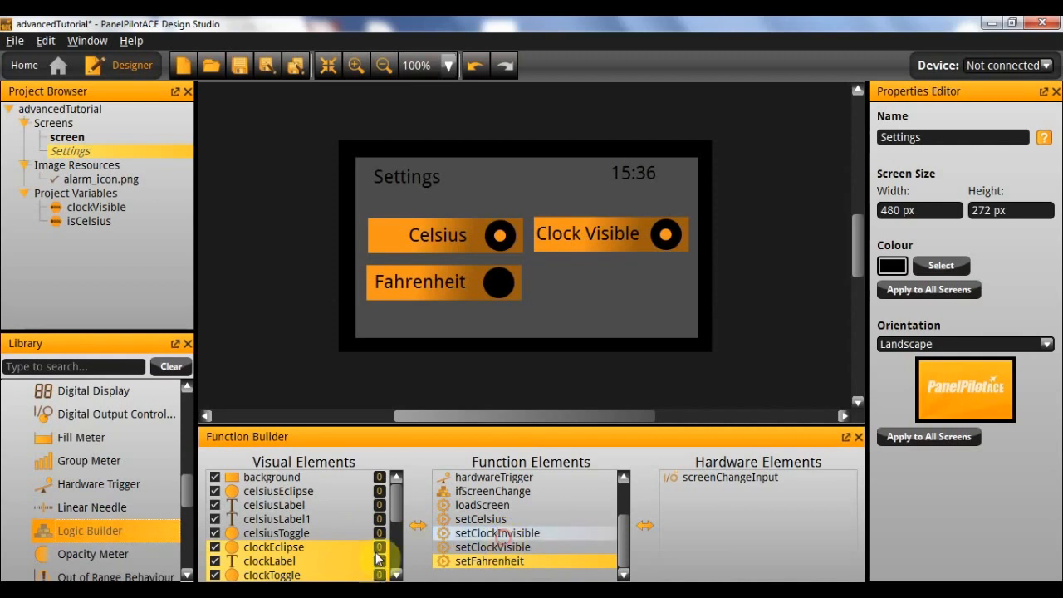
{"action": "left_click_drag", "start_coordinate": [76, 521], "coordinate": [498, 536]}
Rename the logicBuilder function element as isClock.
{"action": "left_click", "coordinate": [516, 533]}
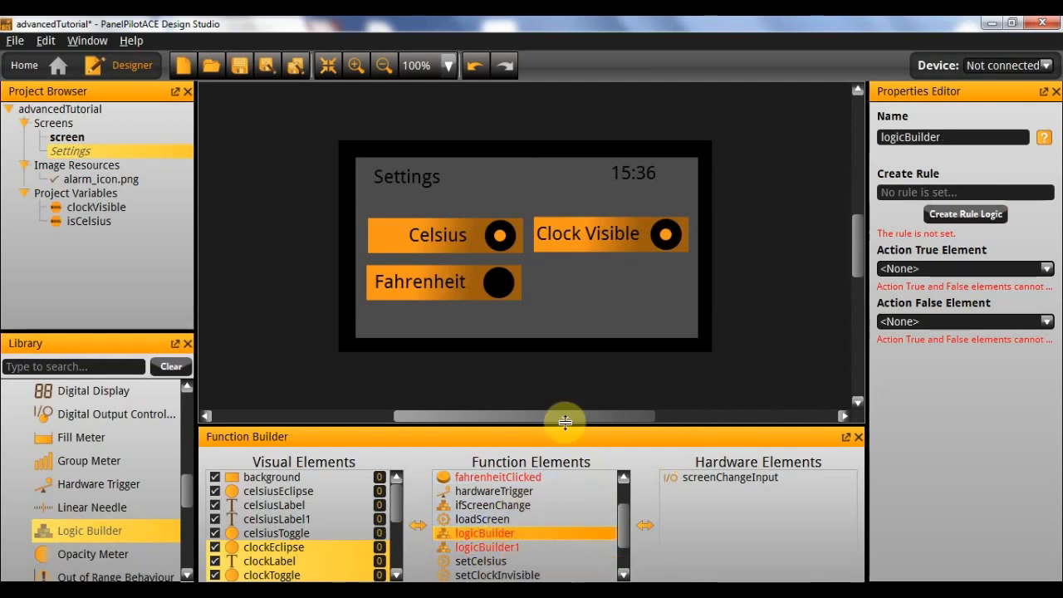
{"action": "double_click", "coordinate": [945, 138]}
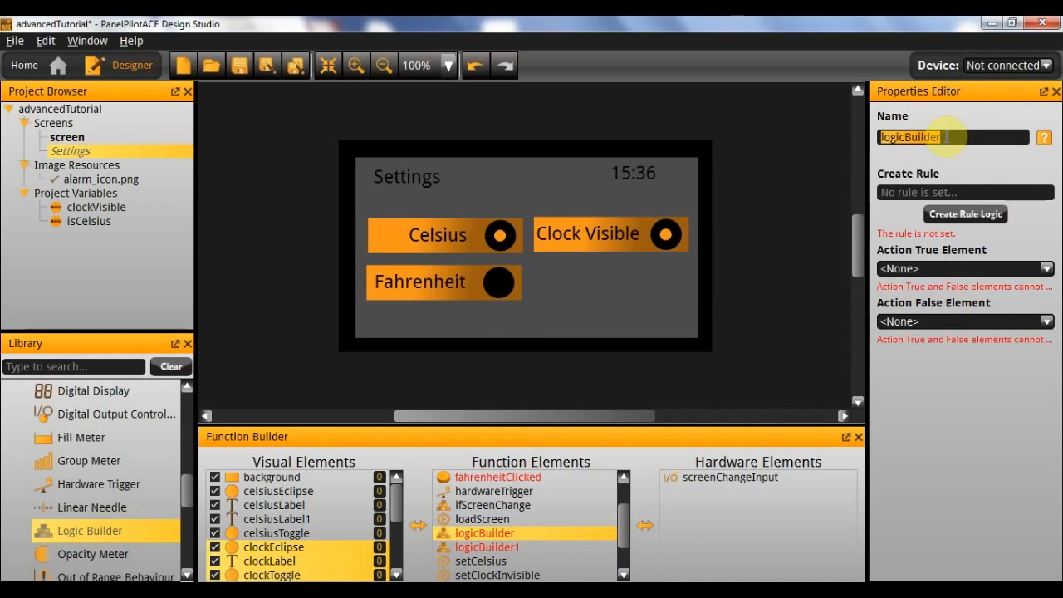
{"action": "type", "text": "isClock"}
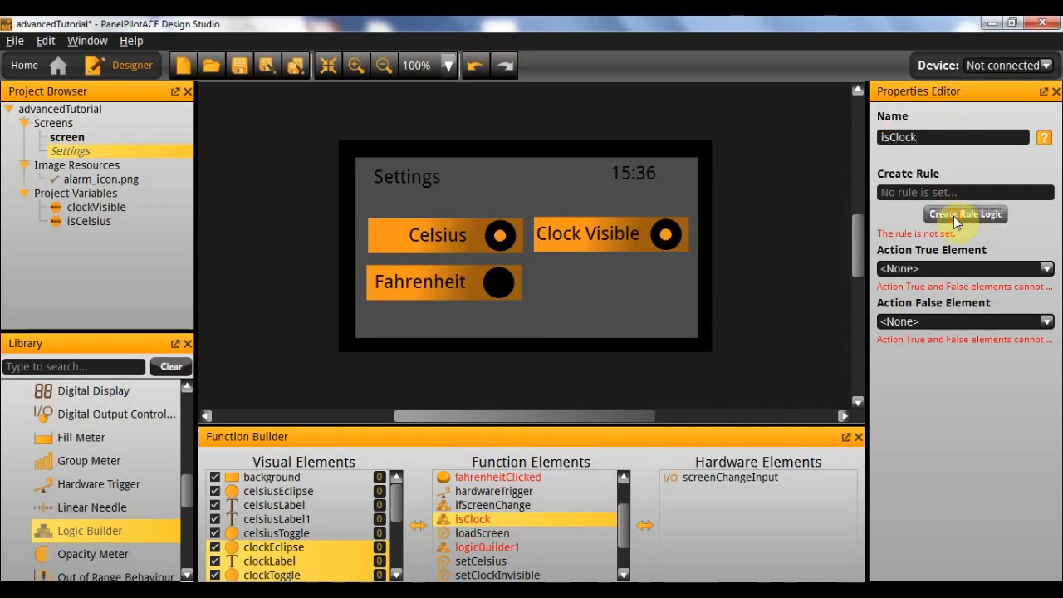
Create the rule logic clockVisible == true for isClock, comparing the variable with the Boolean constant, and close the rule editor.
{"action": "left_click", "coordinate": [956, 215]}
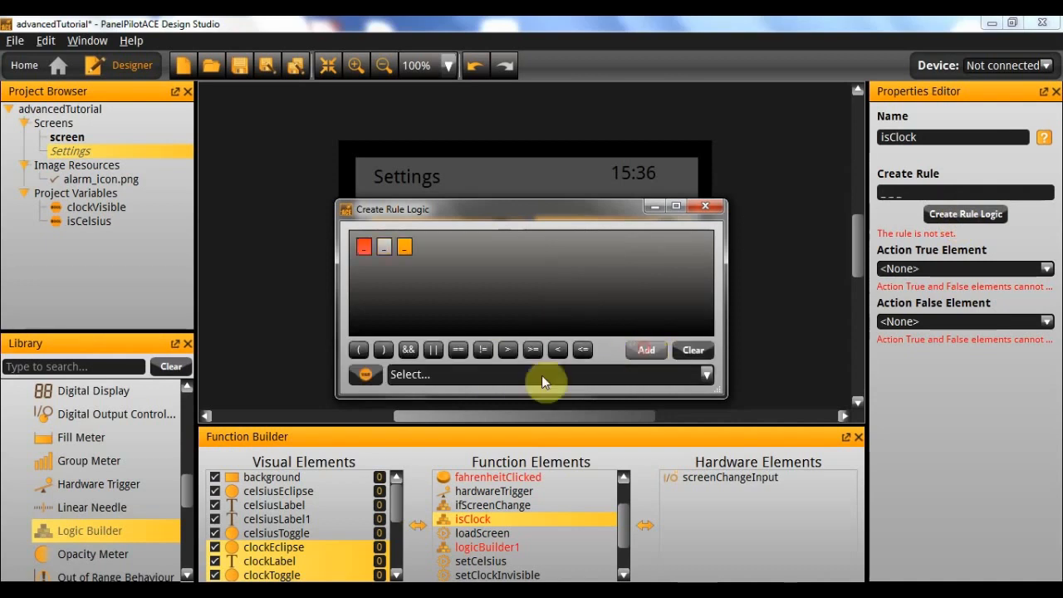
{"action": "left_click", "coordinate": [428, 375]}
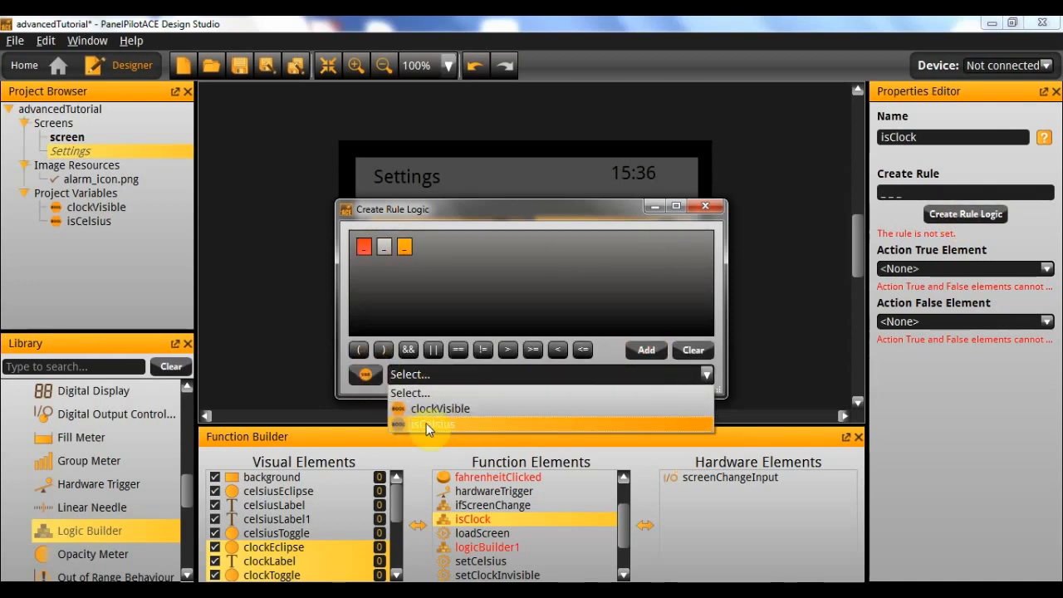
{"action": "left_click", "coordinate": [440, 410]}
{"action": "left_click", "coordinate": [390, 247]}
{"action": "left_click", "coordinate": [433, 374]}
{"action": "left_click", "coordinate": [433, 407]}
{"action": "left_click", "coordinate": [431, 249]}
{"action": "left_click", "coordinate": [458, 350]}
{"action": "left_click", "coordinate": [365, 374]}
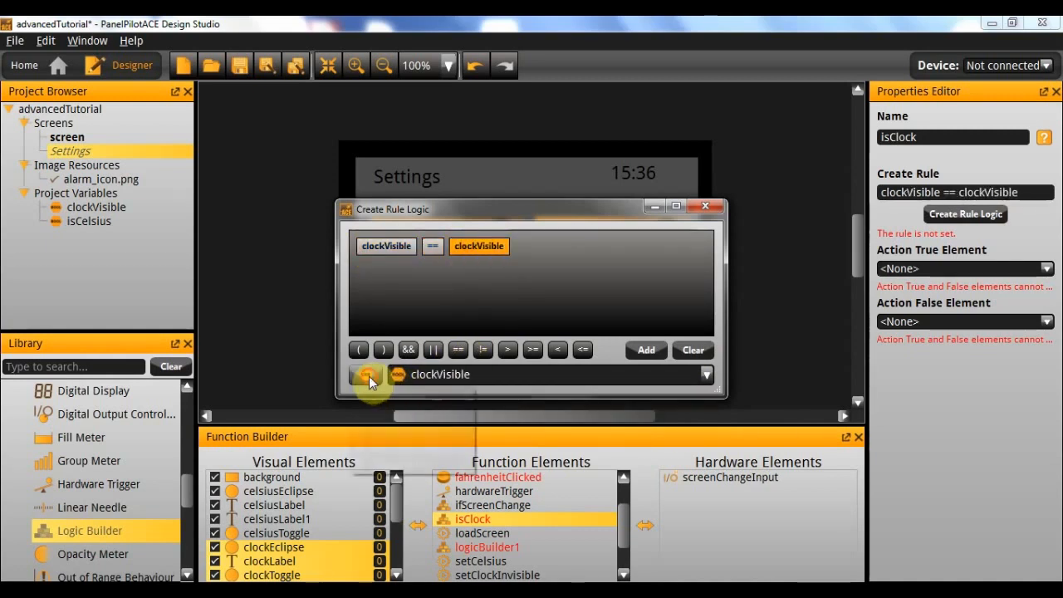
{"action": "left_click", "coordinate": [397, 446]}
{"action": "left_click", "coordinate": [420, 373]}
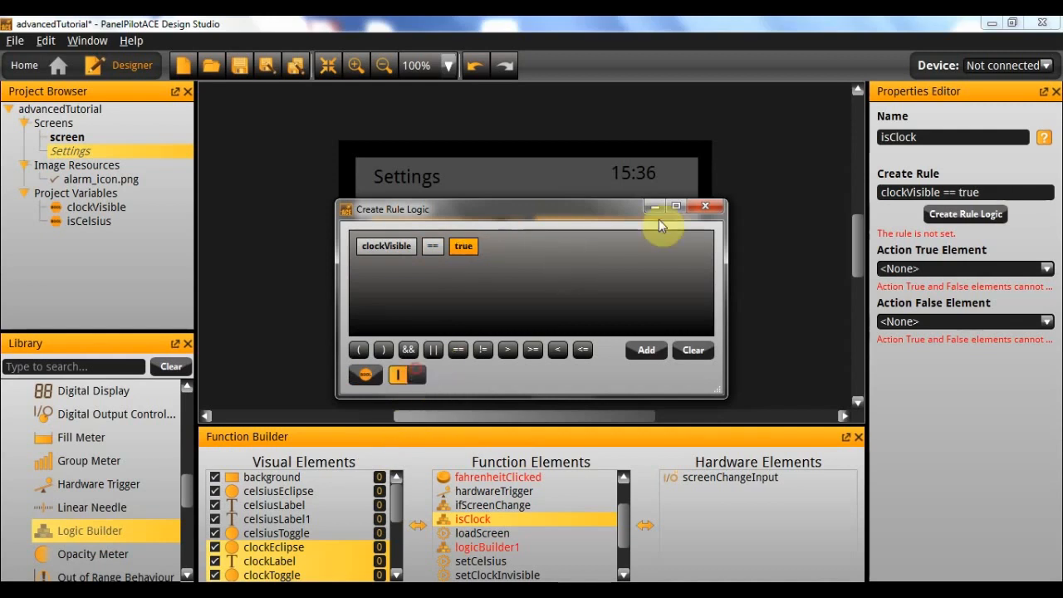
{"action": "left_click", "coordinate": [706, 206]}
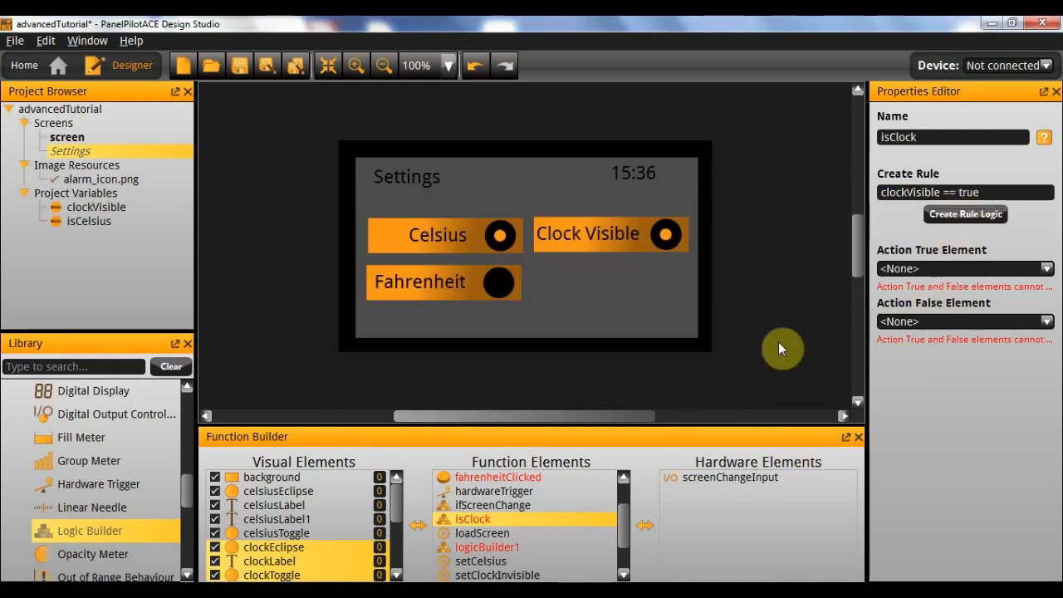
Set isClock as the action element of the clockClicked button.
{"action": "scroll", "coordinate": [544, 506], "scroll_direction": "up", "scroll_amount": 1}
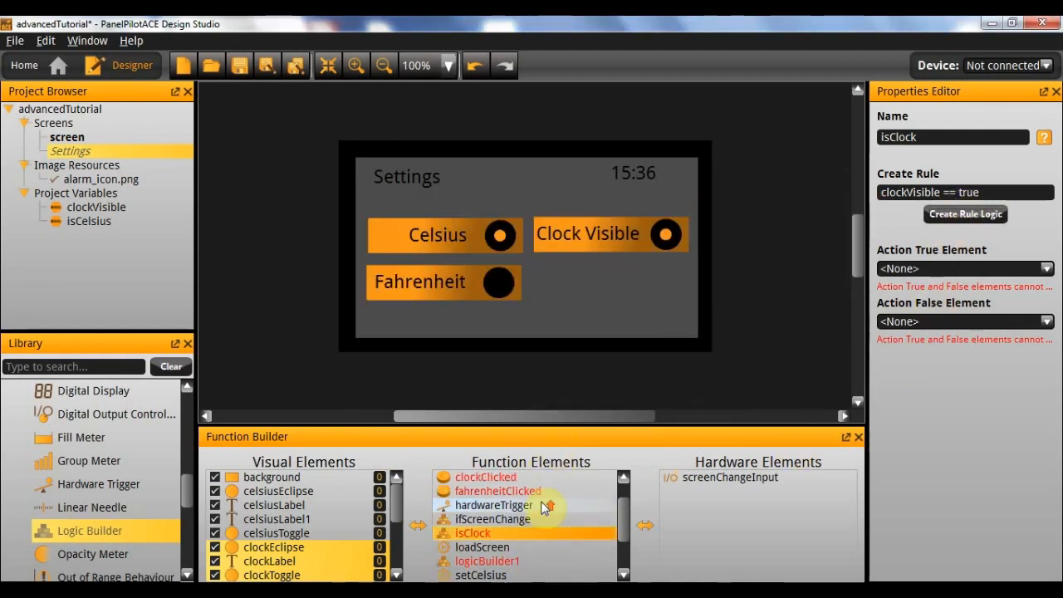
{"action": "scroll", "coordinate": [541, 501], "scroll_direction": "up", "scroll_amount": 1}
{"action": "scroll", "coordinate": [529, 490], "scroll_direction": "up", "scroll_amount": 1}
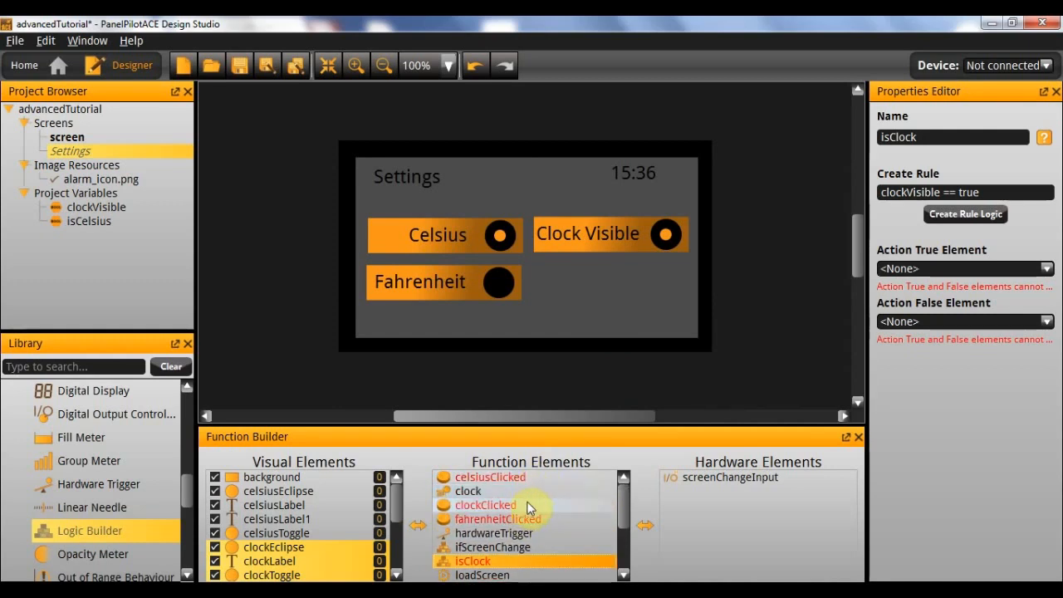
{"action": "scroll", "coordinate": [529, 505], "scroll_direction": "down", "scroll_amount": 4}
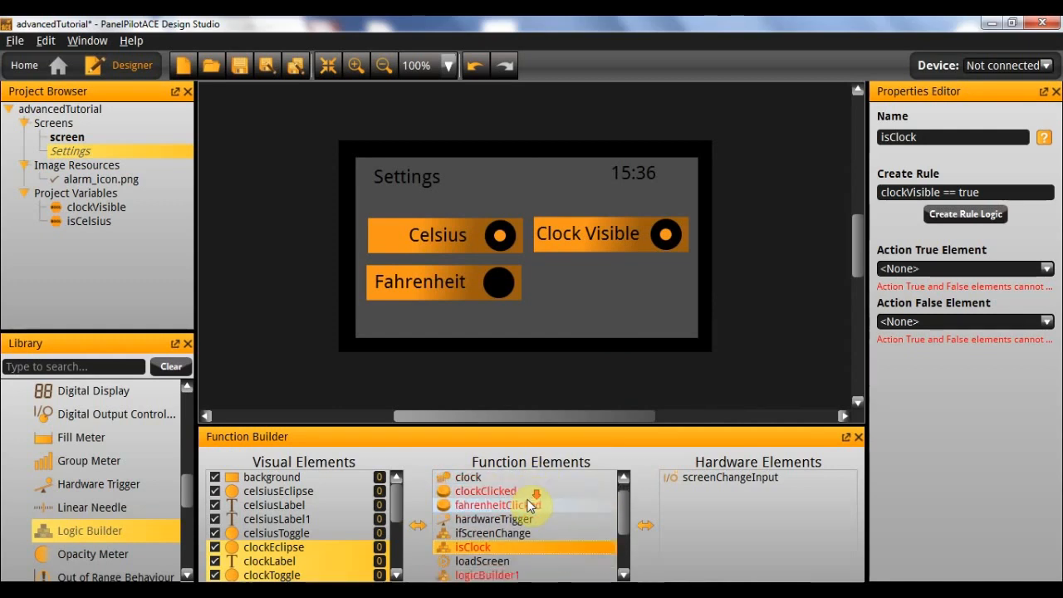
{"action": "scroll", "coordinate": [530, 507], "scroll_direction": "up", "scroll_amount": 4}
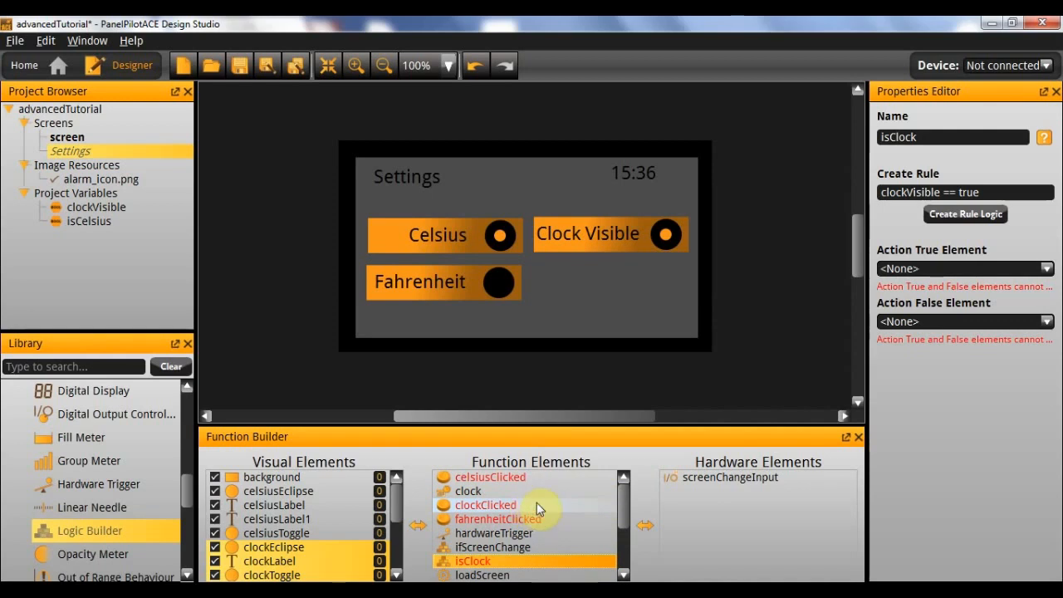
{"action": "left_click", "coordinate": [537, 505]}
{"action": "left_click", "coordinate": [941, 246]}
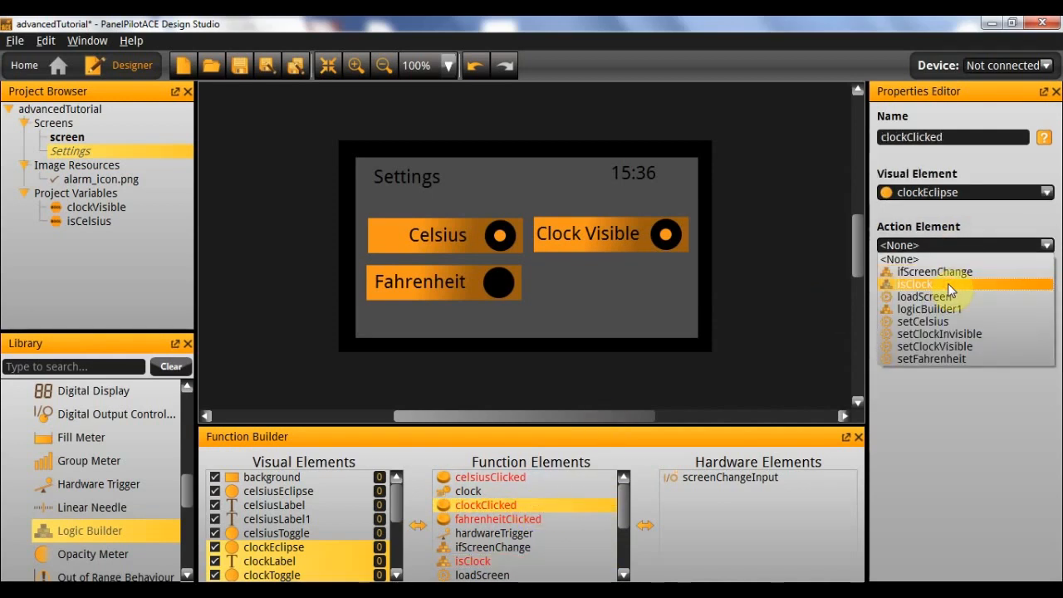
{"action": "left_click", "coordinate": [948, 284]}
Set isClock's true action to setClockInvisible and its false action to setClockVisible.
{"action": "left_click", "coordinate": [470, 561]}
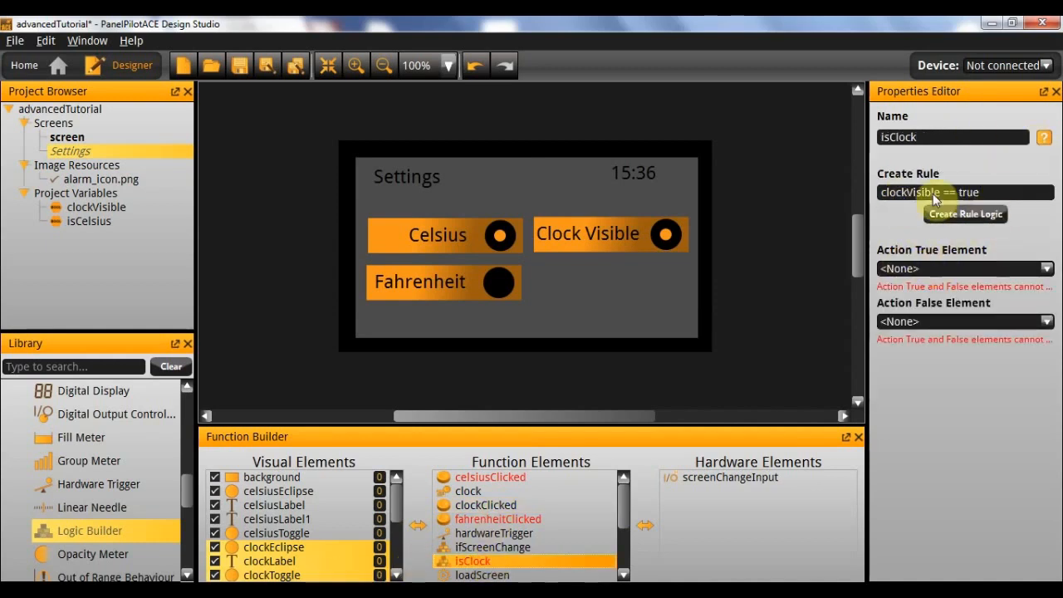
{"action": "left_click", "coordinate": [981, 269]}
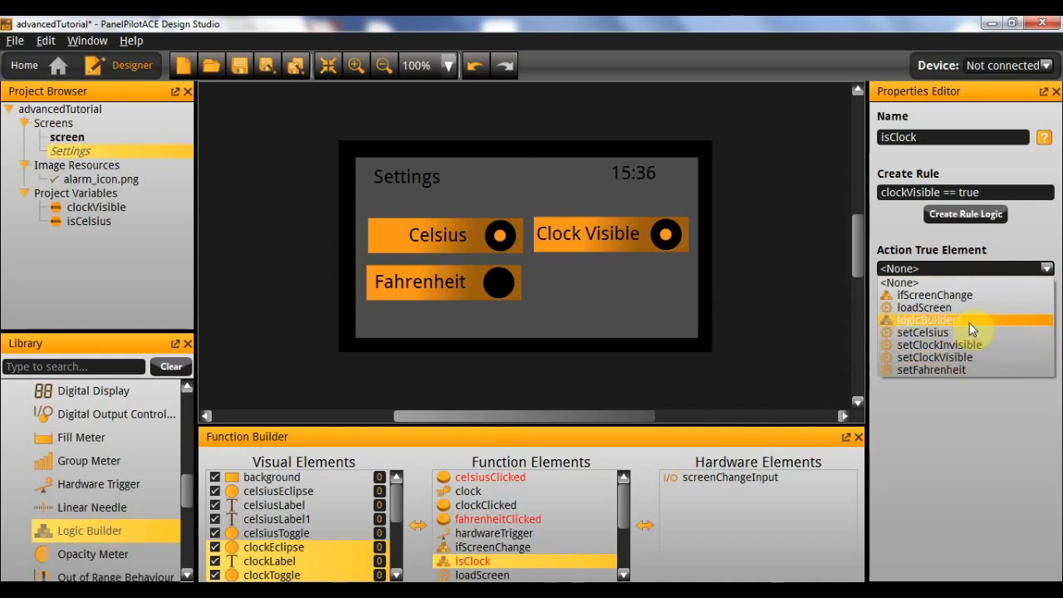
{"action": "left_click", "coordinate": [982, 345]}
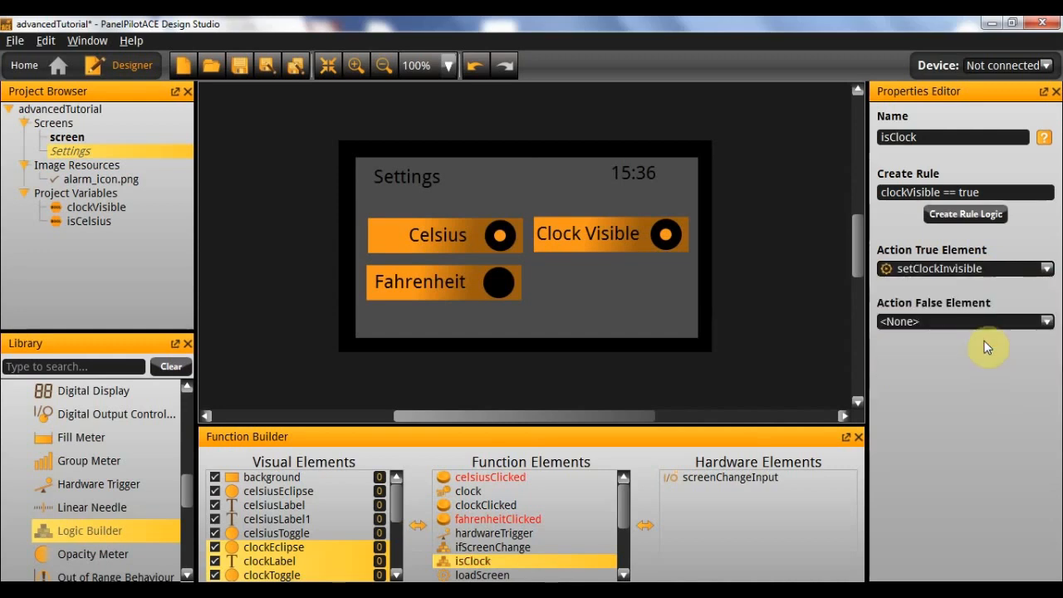
{"action": "left_click", "coordinate": [936, 323]}
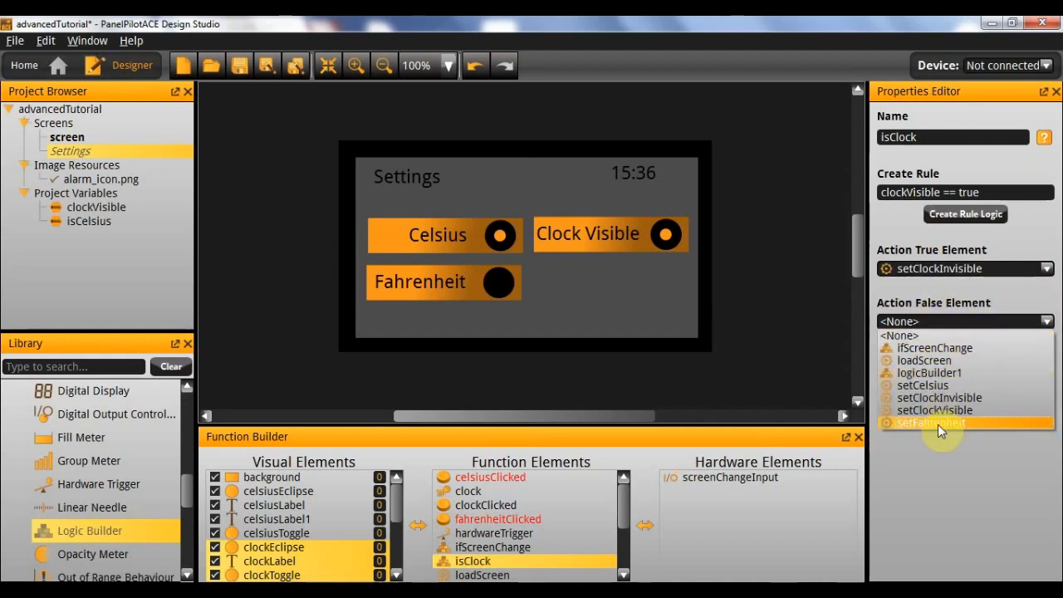
{"action": "left_click", "coordinate": [990, 409]}
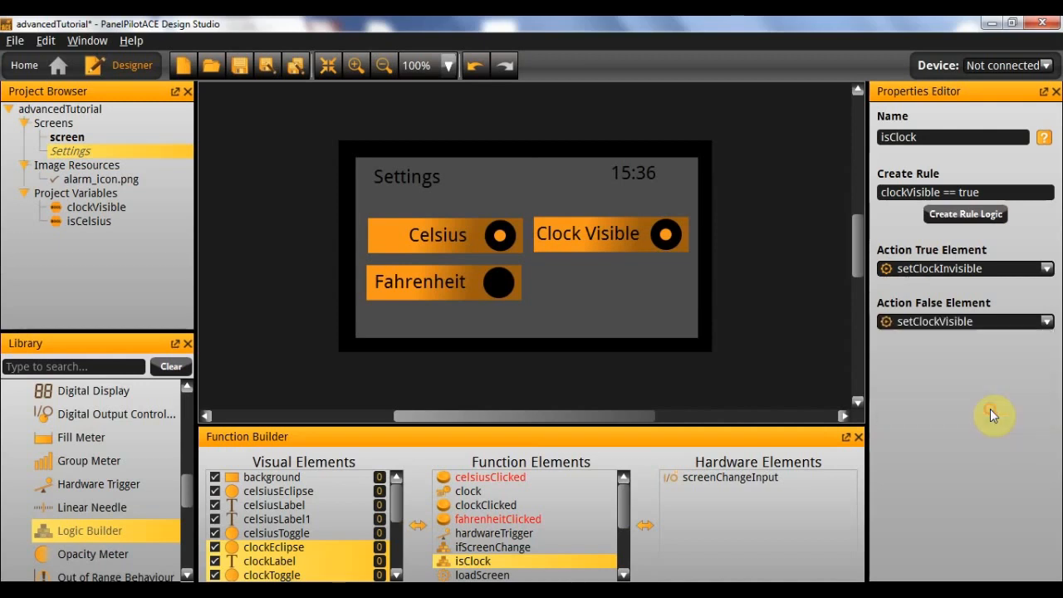
{"action": "left_click", "coordinate": [761, 359]}
Try to rename the logicBuilder1 function element as isCelsius.
{"action": "scroll", "coordinate": [586, 523], "scroll_direction": "down", "scroll_amount": 3}
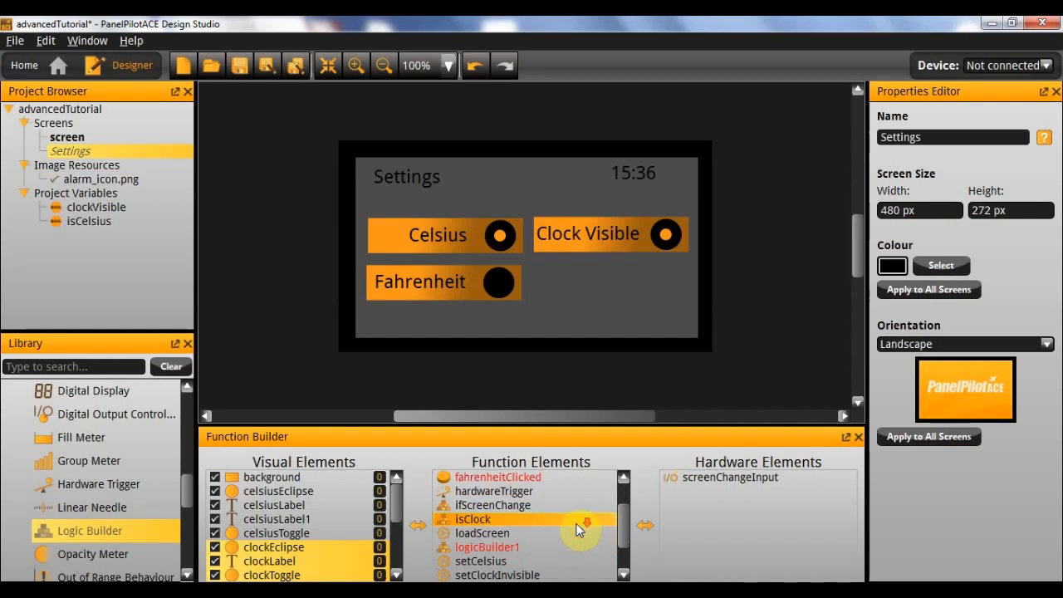
{"action": "scroll", "coordinate": [562, 535], "scroll_direction": "up", "scroll_amount": 3}
{"action": "scroll", "coordinate": [548, 532], "scroll_direction": "down", "scroll_amount": 2}
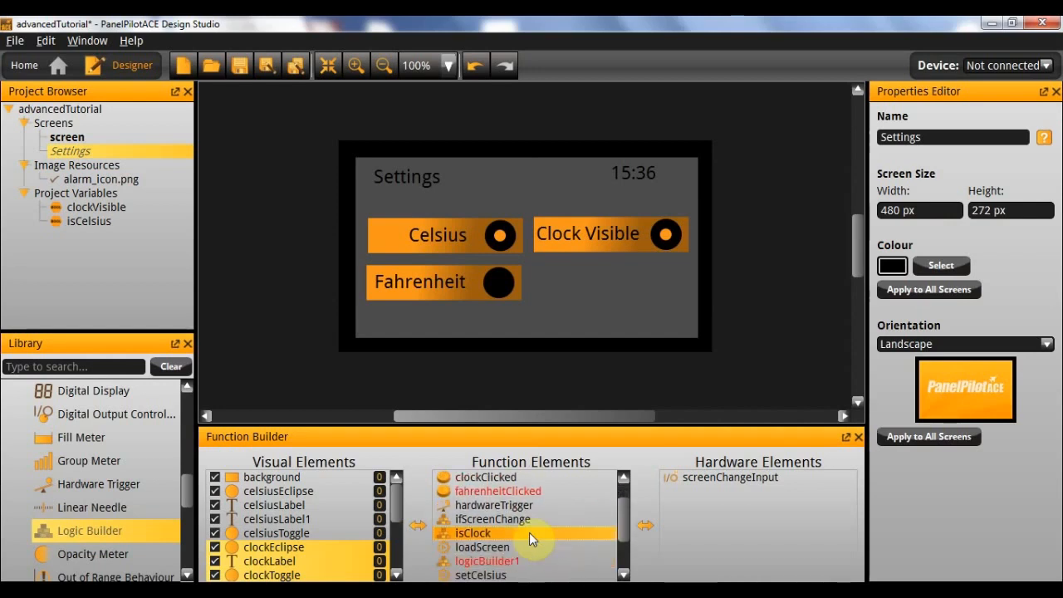
{"action": "left_click", "coordinate": [549, 559]}
{"action": "double_click", "coordinate": [969, 135]}
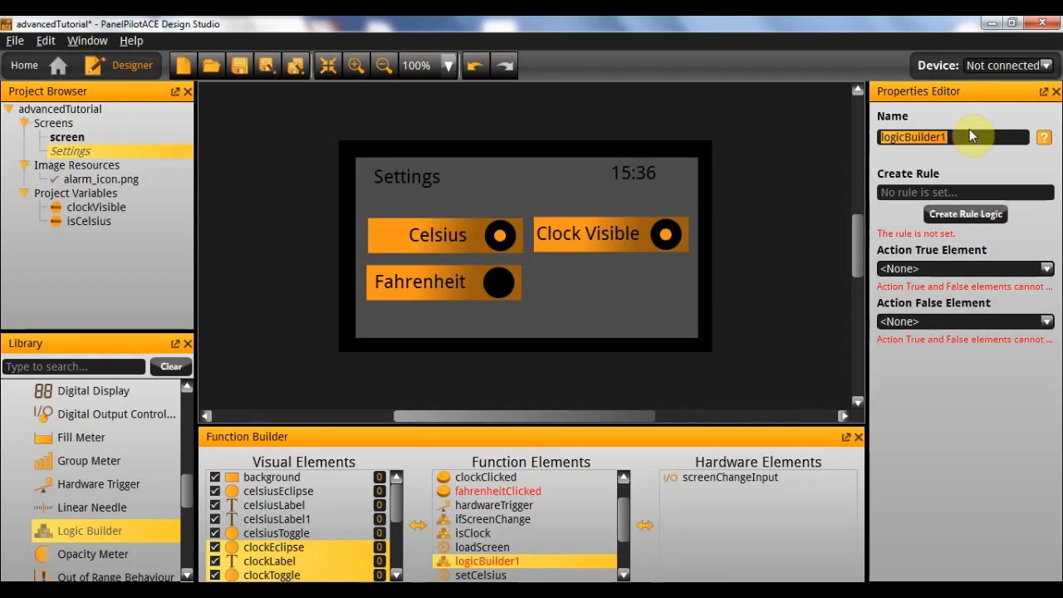
{"action": "type", "text": "isCelsius"}
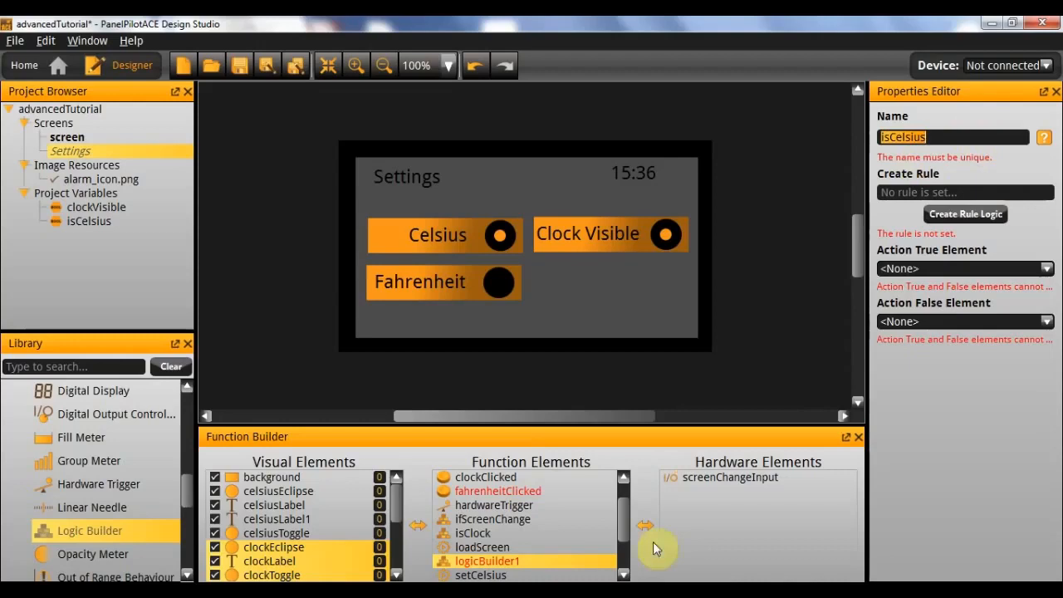
Rename the logicBuilder1 function element as isCelcius2.
{"action": "scroll", "coordinate": [540, 519], "scroll_direction": "up", "scroll_amount": 2}
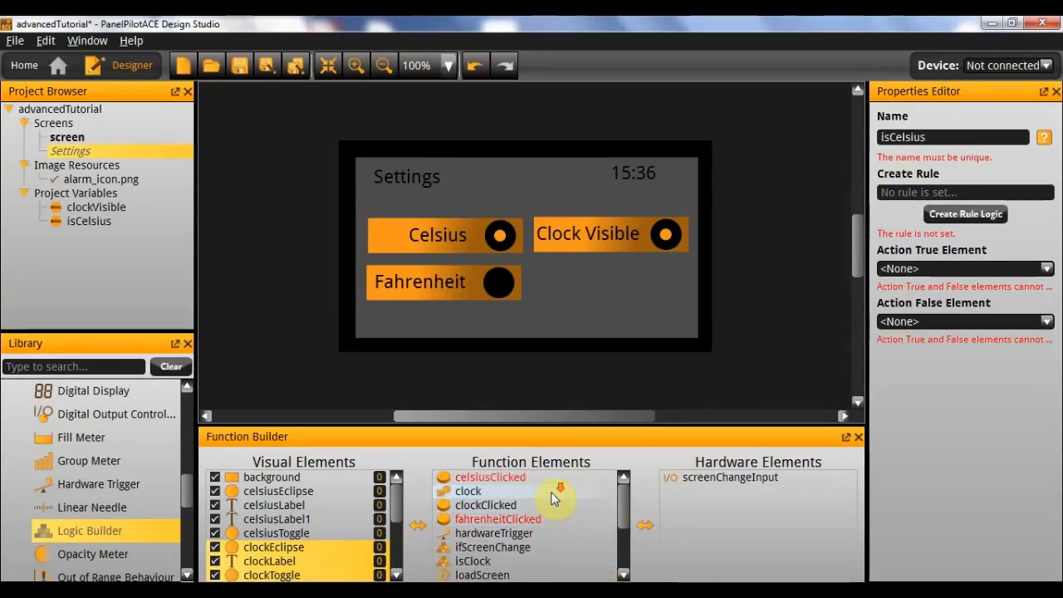
{"action": "scroll", "coordinate": [548, 502], "scroll_direction": "down", "scroll_amount": 6}
{"action": "scroll", "coordinate": [550, 501], "scroll_direction": "up", "scroll_amount": 4}
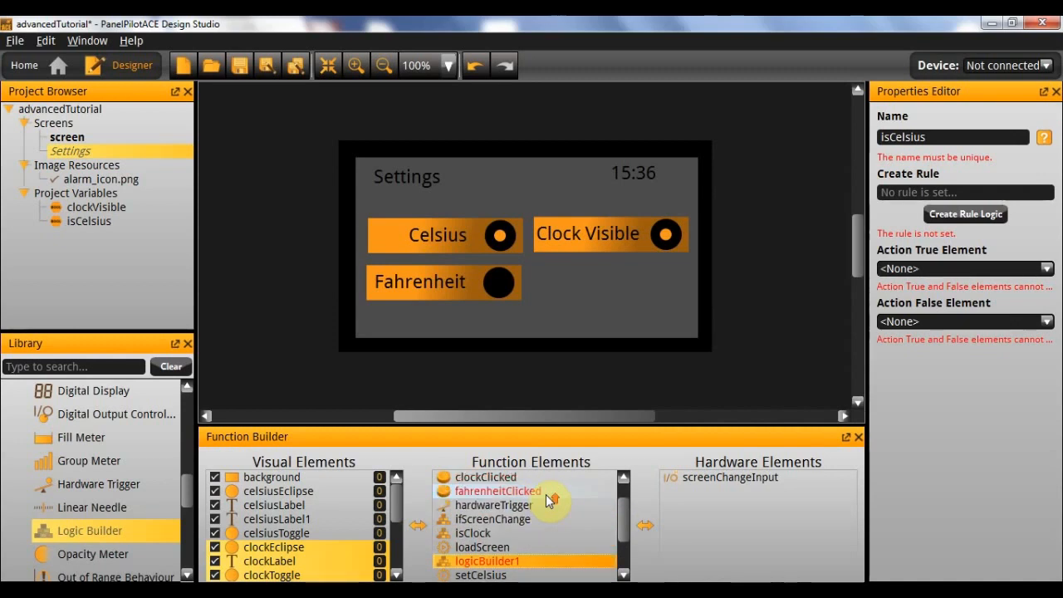
{"action": "scroll", "coordinate": [548, 500], "scroll_direction": "up", "scroll_amount": 2}
{"action": "scroll", "coordinate": [546, 494], "scroll_direction": "down", "scroll_amount": 6}
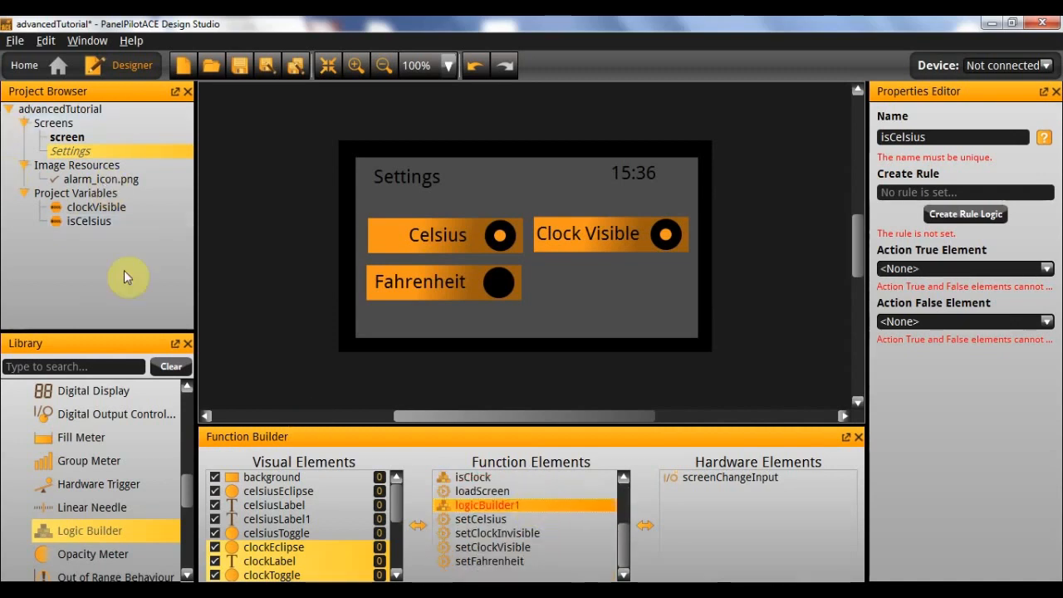
{"action": "double_click", "coordinate": [956, 137]}
{"action": "type", "text": "isCelcius2"}
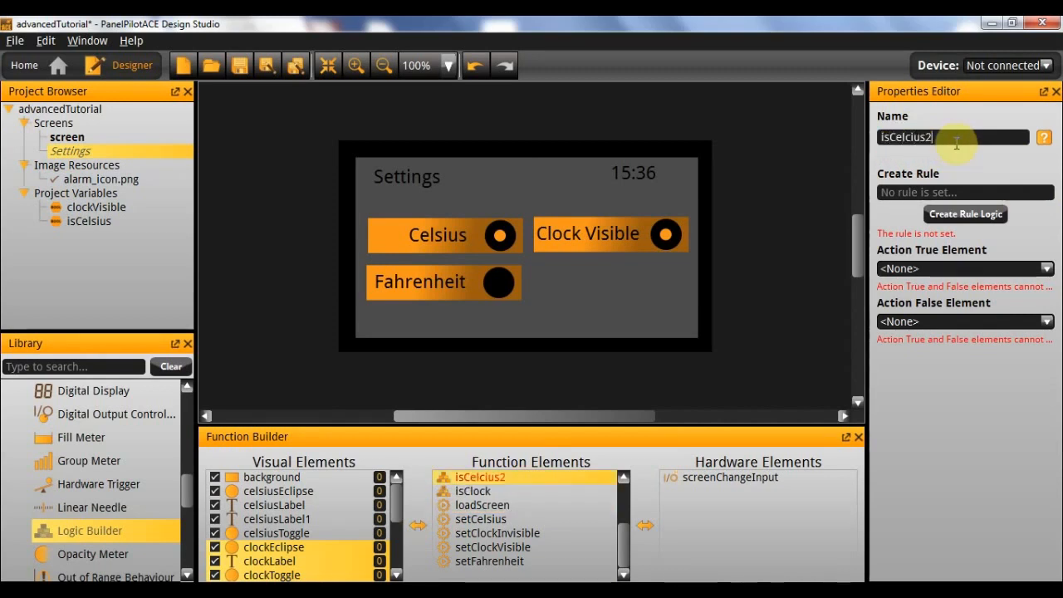
Create the rule logic isCelsius == true for isCelcius2, comparing the variable with the Boolean constant, and close the rule editor.
{"action": "left_click", "coordinate": [979, 209]}
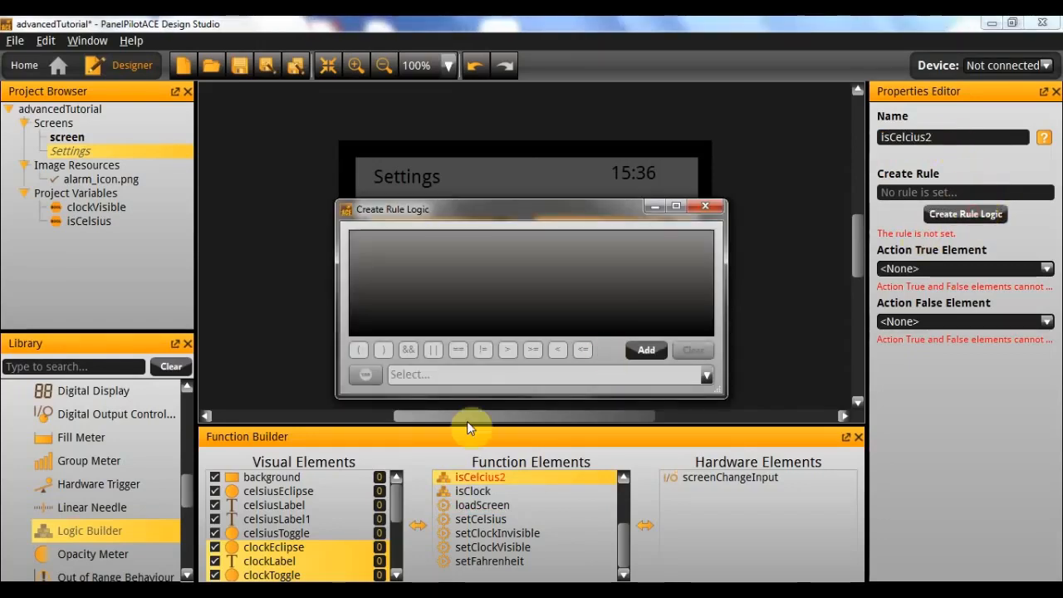
{"action": "left_click", "coordinate": [657, 353]}
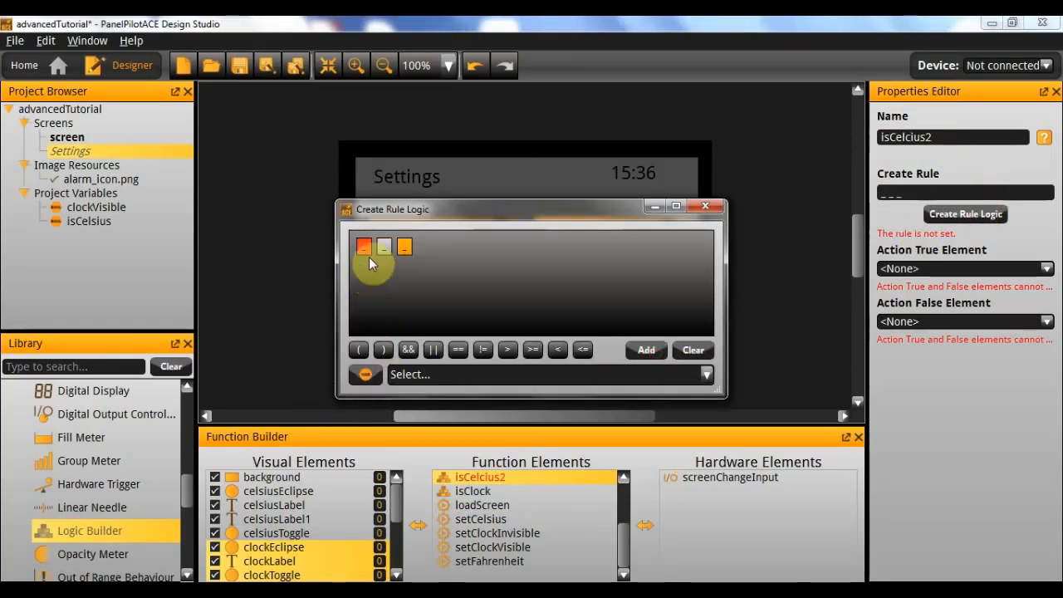
{"action": "left_click", "coordinate": [396, 375]}
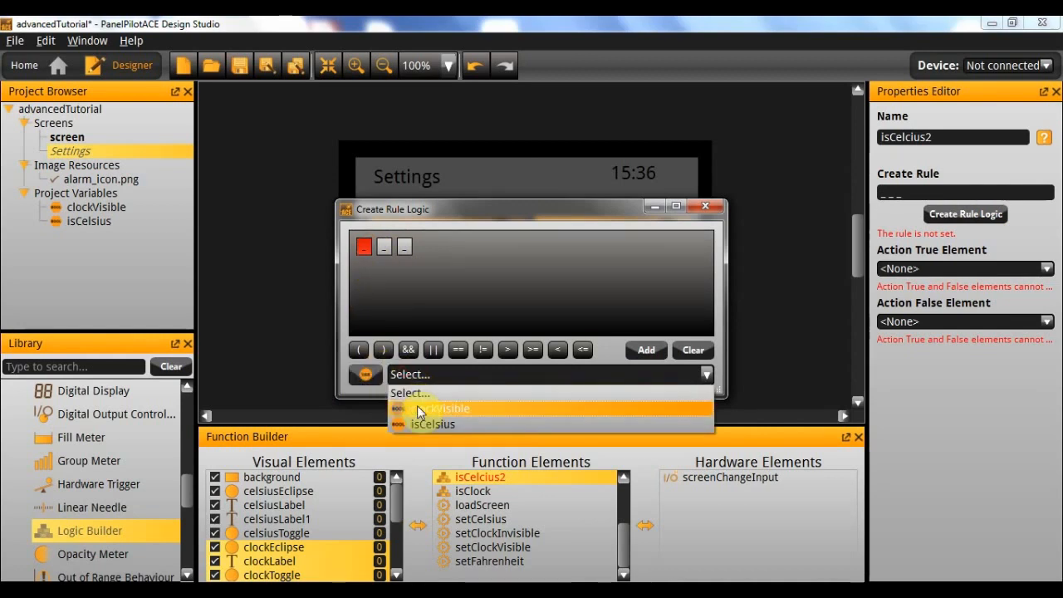
{"action": "left_click", "coordinate": [415, 420]}
{"action": "left_click", "coordinate": [418, 251]}
{"action": "left_click", "coordinate": [458, 350]}
{"action": "left_click", "coordinate": [445, 250]}
{"action": "left_click", "coordinate": [366, 375]}
{"action": "left_click", "coordinate": [387, 446]}
{"action": "left_click", "coordinate": [408, 375]}
{"action": "left_click", "coordinate": [706, 206]}
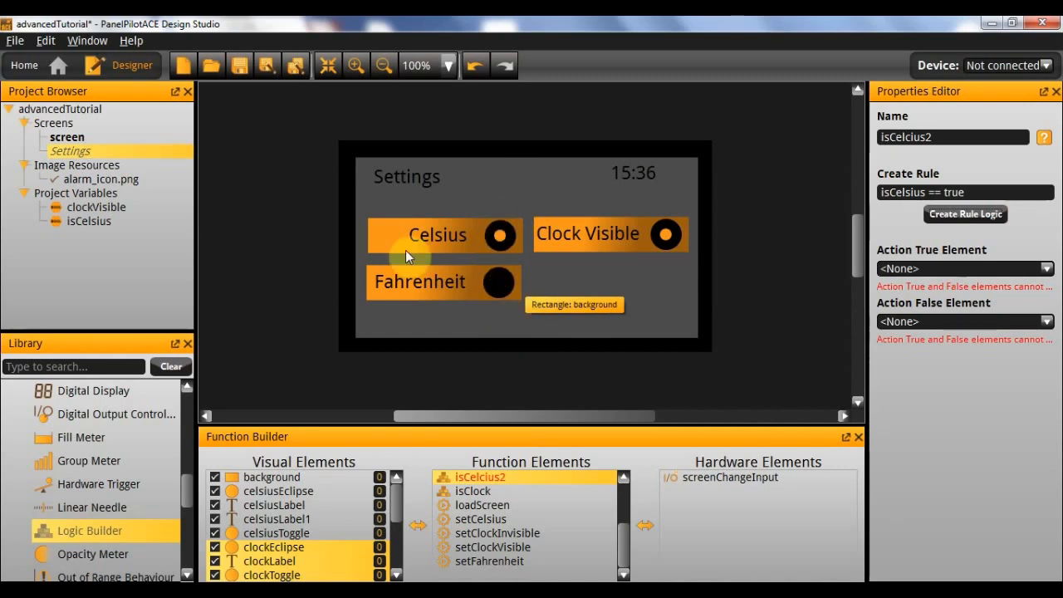
{"action": "left_click", "coordinate": [968, 267]}
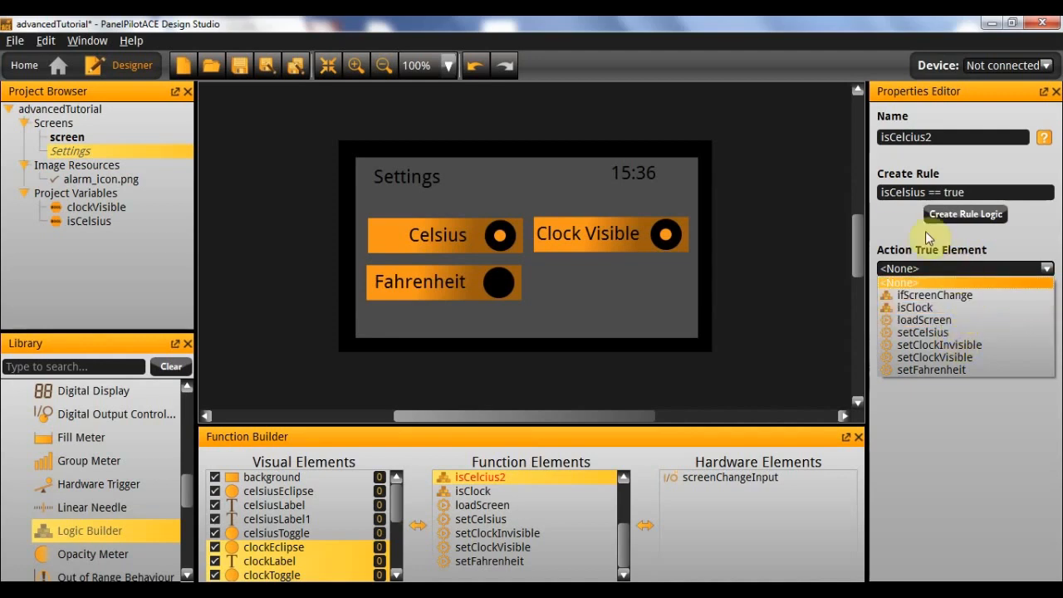
{"action": "left_click", "coordinate": [967, 266]}
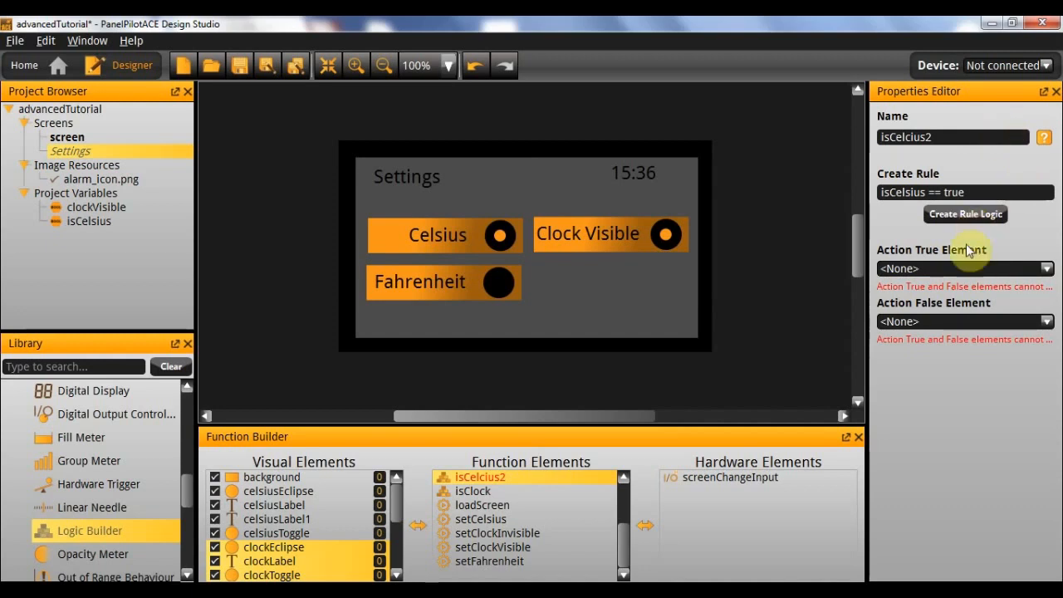
Set isCelcius2's true action element to setFahrenheit.
{"action": "left_click", "coordinate": [960, 268]}
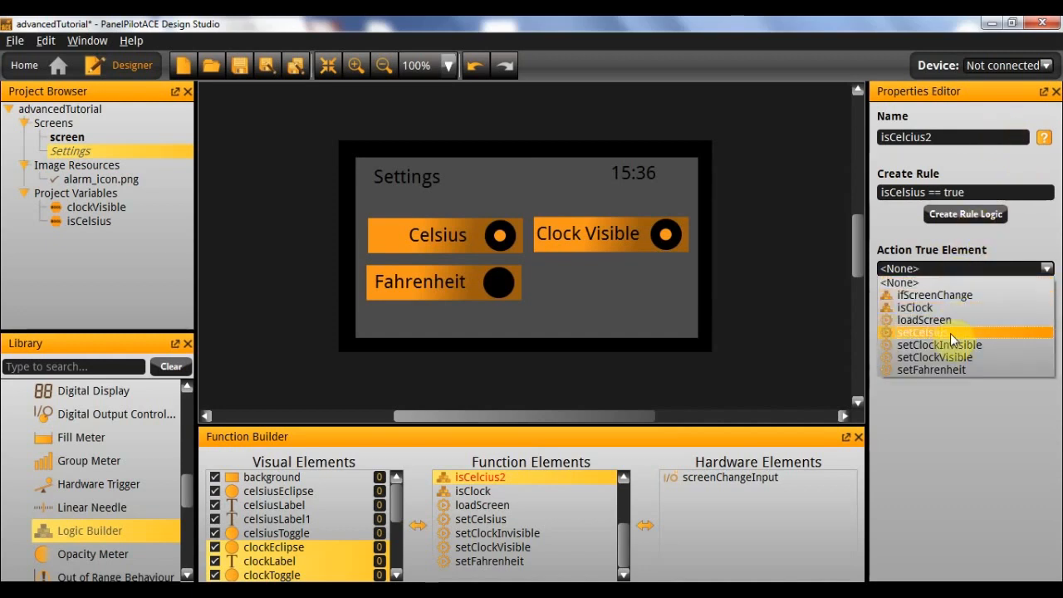
{"action": "left_click", "coordinate": [948, 368]}
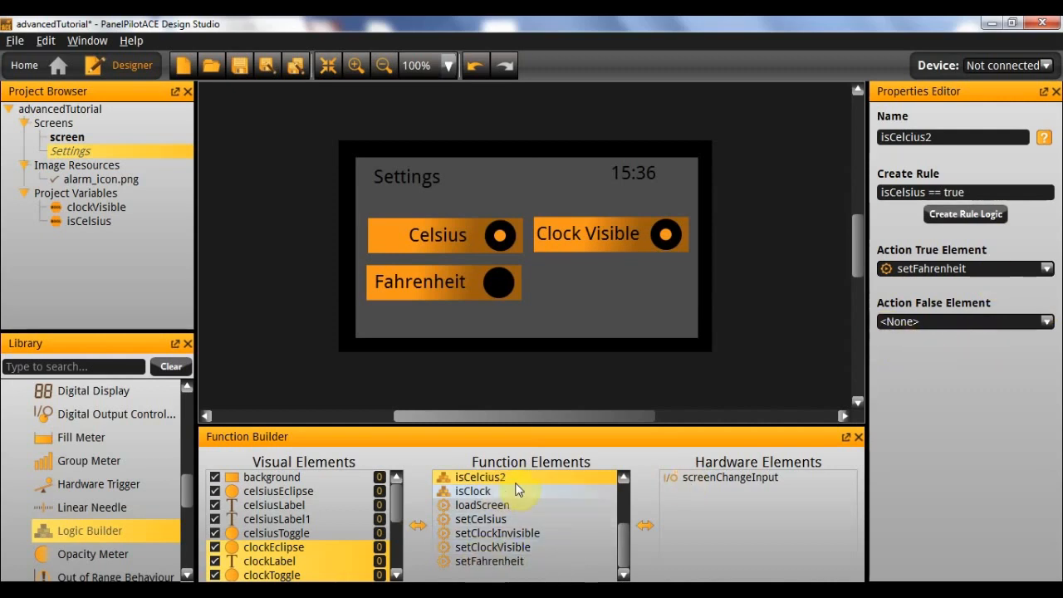
Add another Logic Builder to the function elements and rename it isFahrenheit.
{"action": "left_click_drag", "start_coordinate": [124, 529], "coordinate": [526, 506]}
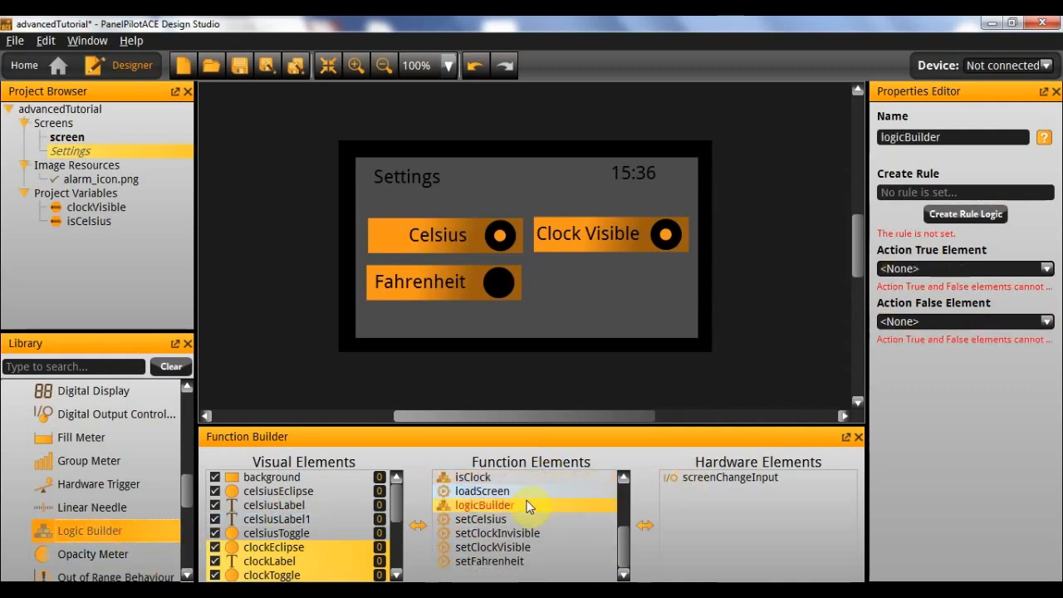
{"action": "double_click", "coordinate": [980, 138]}
{"action": "type", "text": "isFahrenheit"}
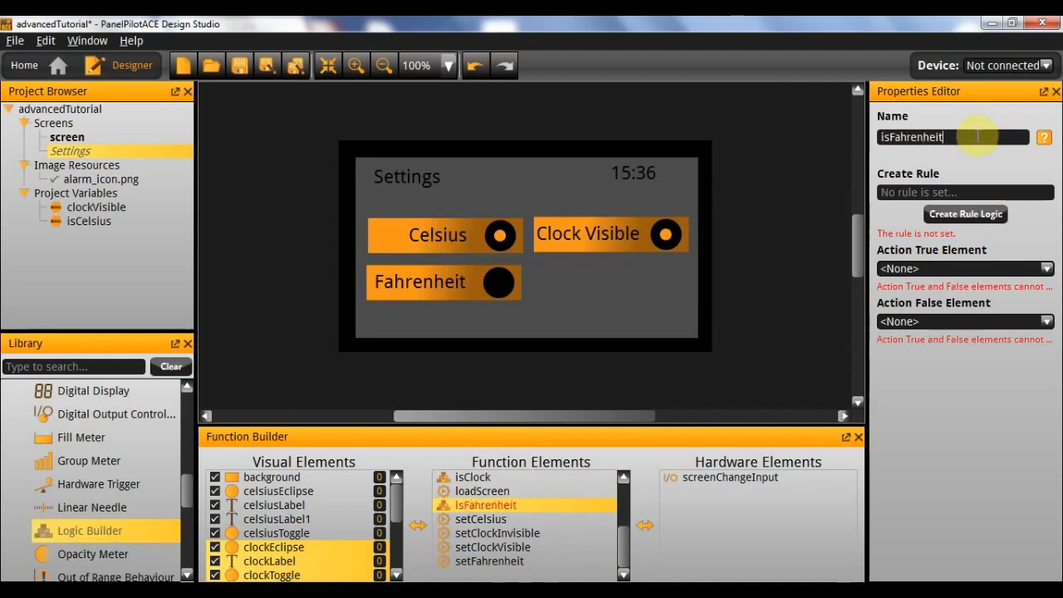
{"action": "key", "text": "Return"}
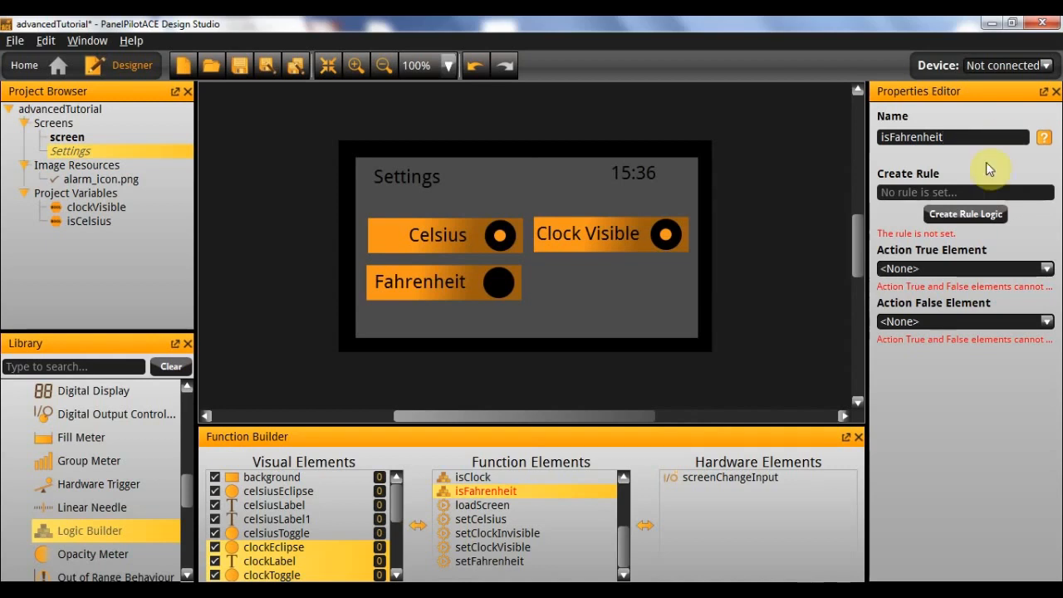
Create the rule logic isCelsius == true for isFahrenheit, comparing the variable with a Boolean constant, and close the rule editor.
{"action": "left_click", "coordinate": [958, 215]}
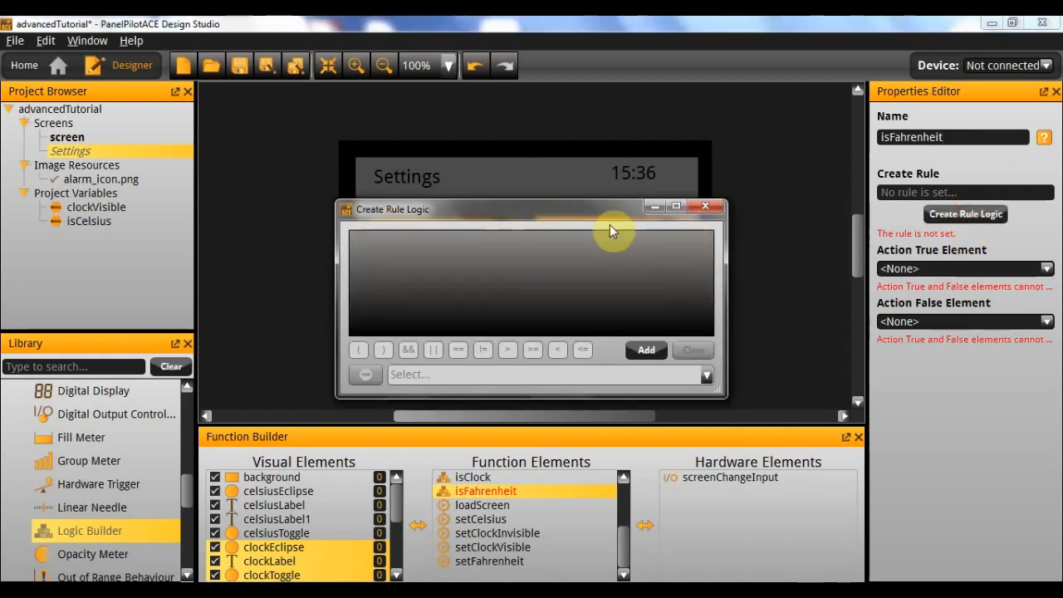
{"action": "left_click", "coordinate": [646, 350]}
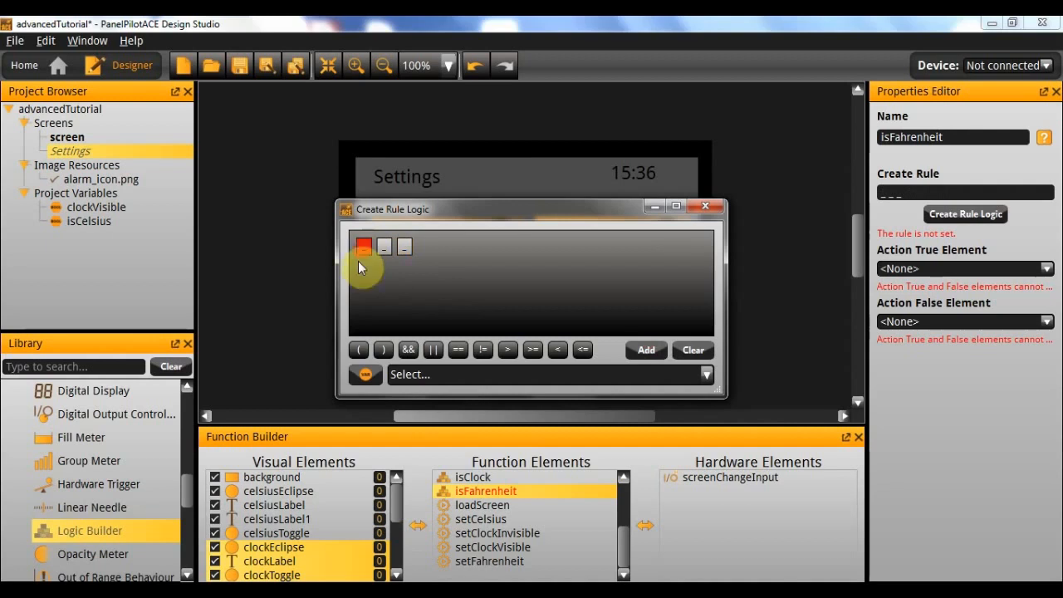
{"action": "left_click", "coordinate": [366, 374]}
{"action": "left_click", "coordinate": [396, 394]}
{"action": "left_click", "coordinate": [475, 378]}
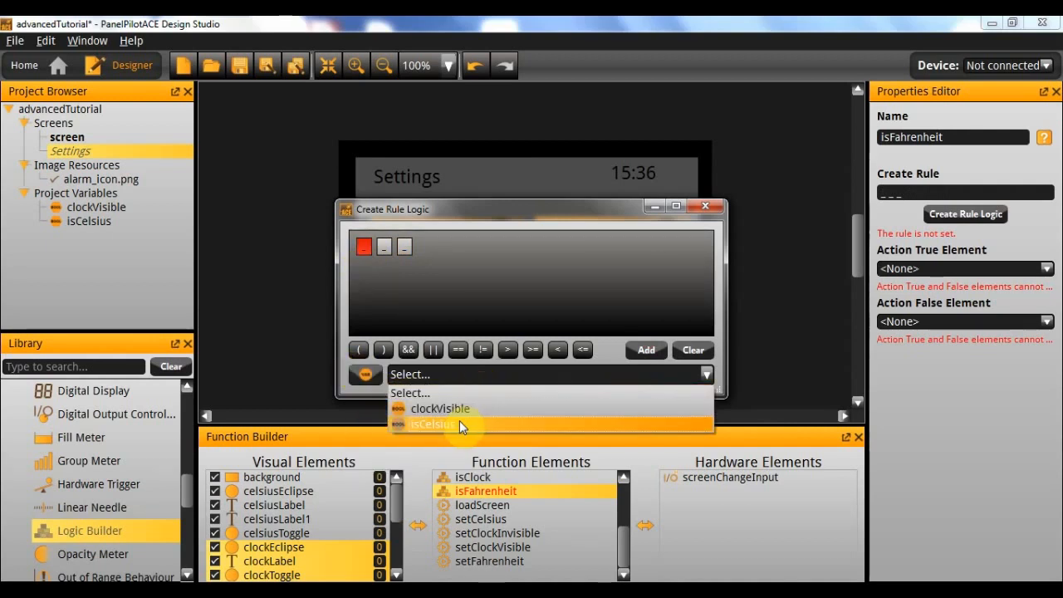
{"action": "left_click", "coordinate": [459, 424]}
{"action": "left_click", "coordinate": [460, 350]}
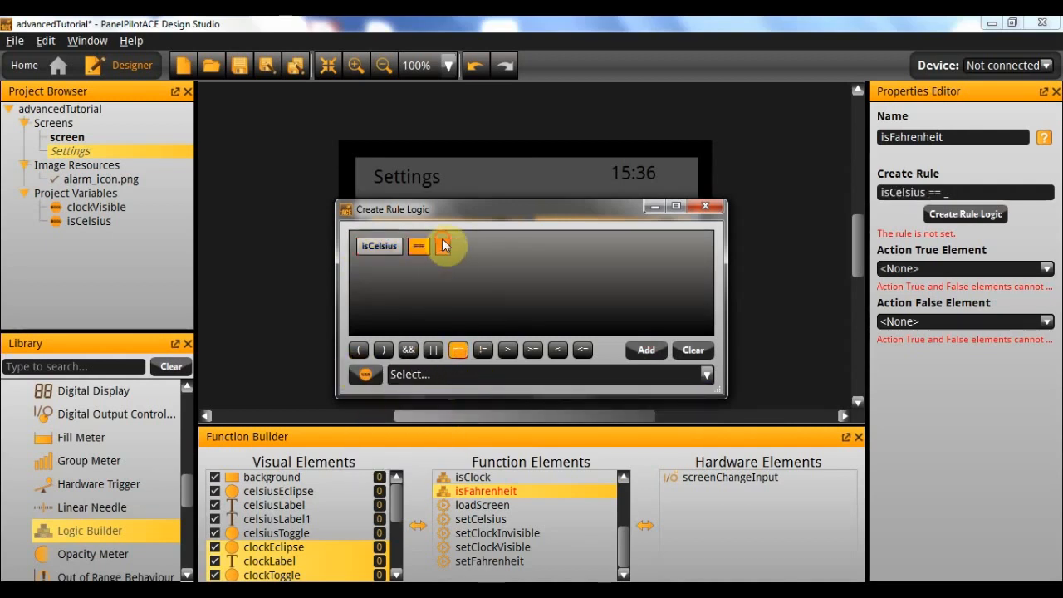
{"action": "left_click", "coordinate": [367, 375]}
{"action": "left_click", "coordinate": [402, 447]}
{"action": "left_click", "coordinate": [416, 375]}
{"action": "left_click", "coordinate": [702, 207]}
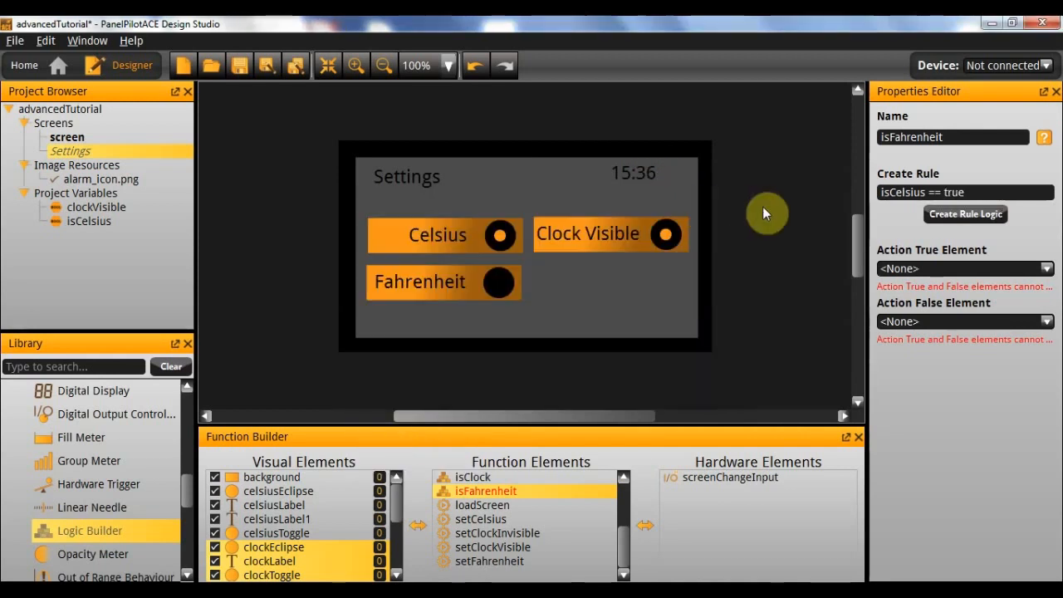
Change isFahrenheit's rule to isCelsius == false and set its true action element to setCelsius.
{"action": "left_click", "coordinate": [965, 213]}
{"action": "left_click", "coordinate": [402, 374]}
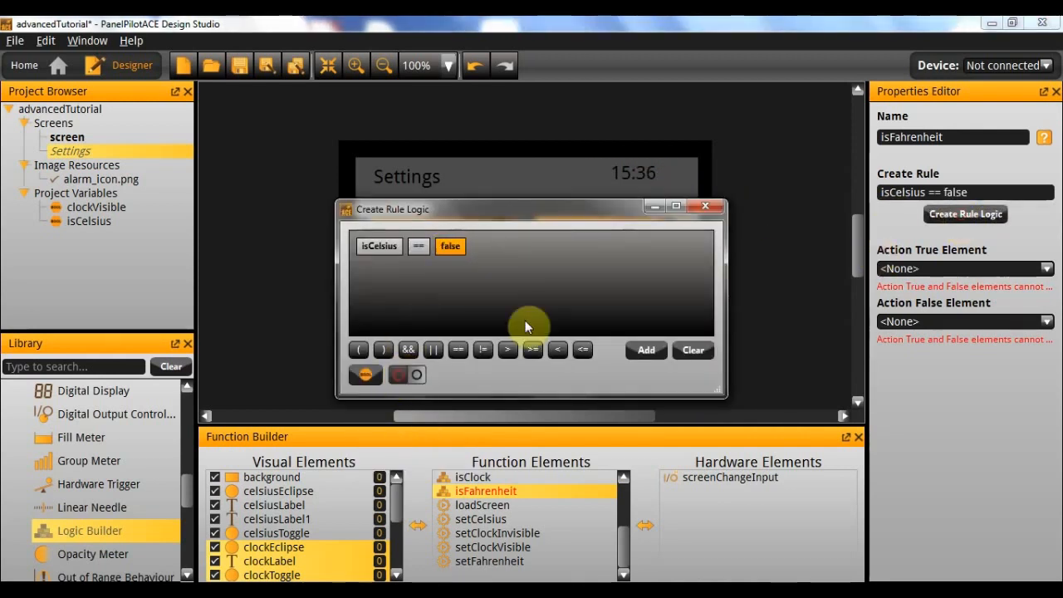
{"action": "left_click", "coordinate": [705, 206]}
{"action": "left_click", "coordinate": [931, 264]}
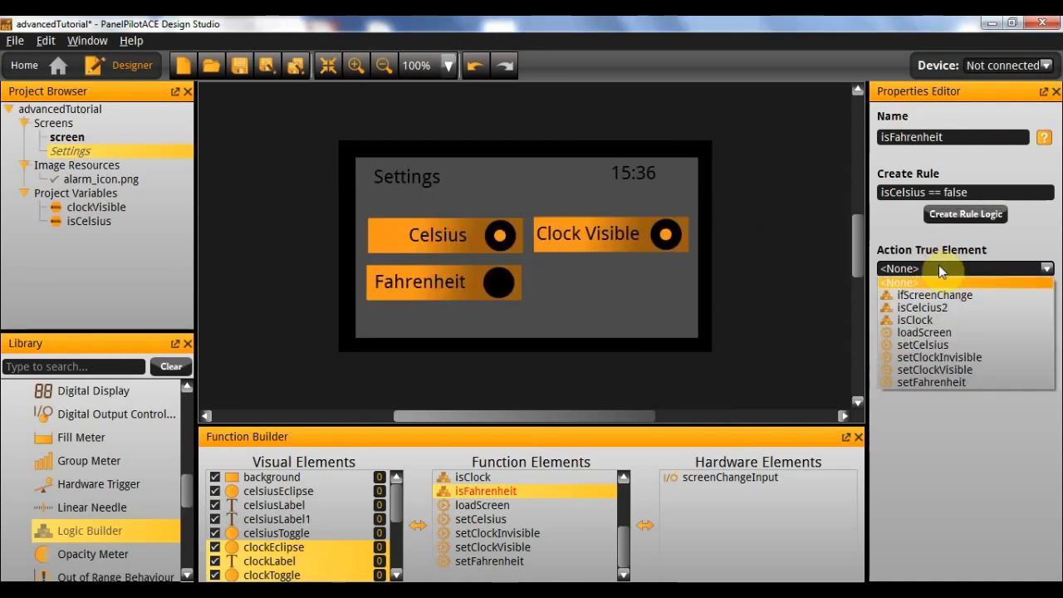
{"action": "left_click", "coordinate": [963, 344]}
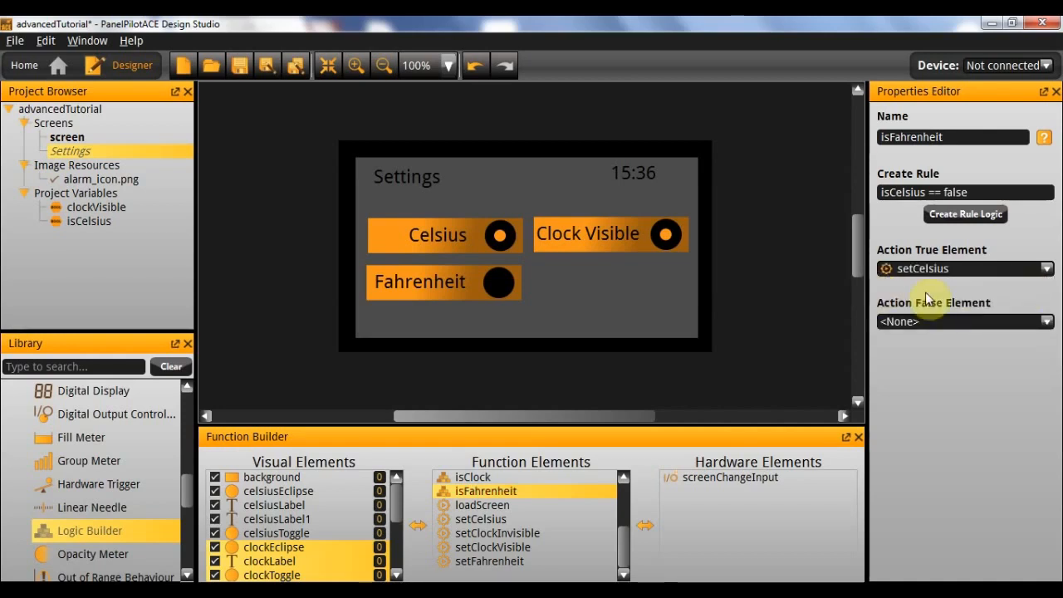
Set the action element of the celsiusClicked touch button to isFahrenheit.
{"action": "scroll", "coordinate": [531, 524], "scroll_direction": "up", "scroll_amount": 3}
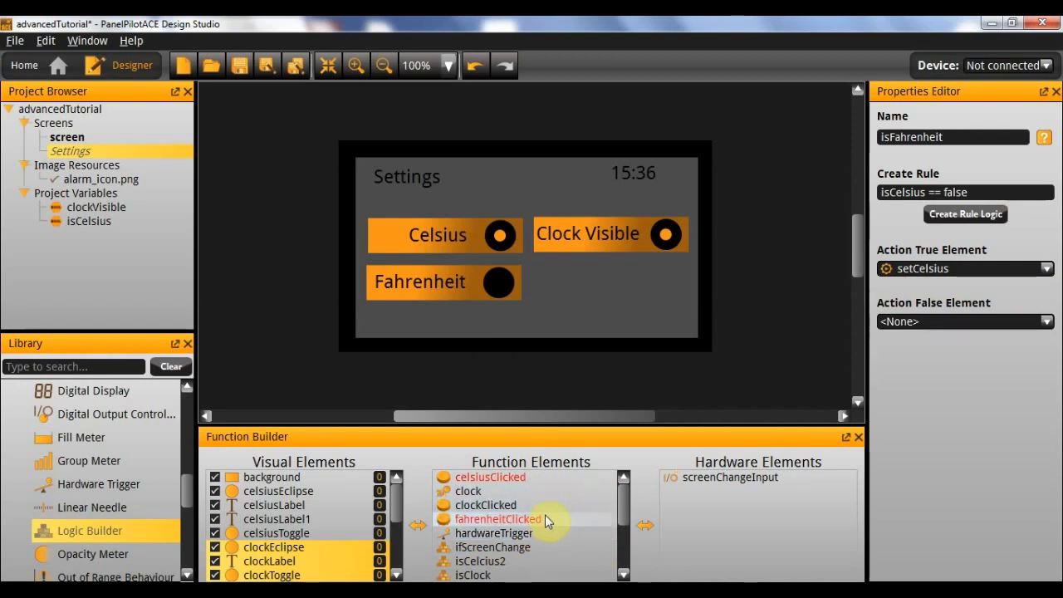
{"action": "left_click", "coordinate": [565, 481]}
{"action": "left_click", "coordinate": [929, 245]}
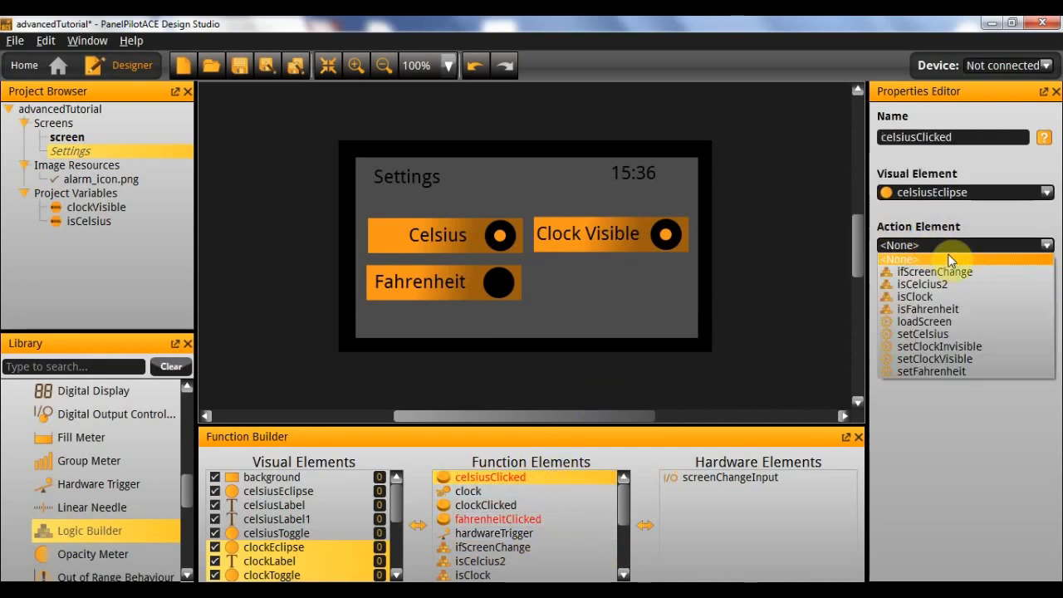
{"action": "left_click", "coordinate": [942, 308]}
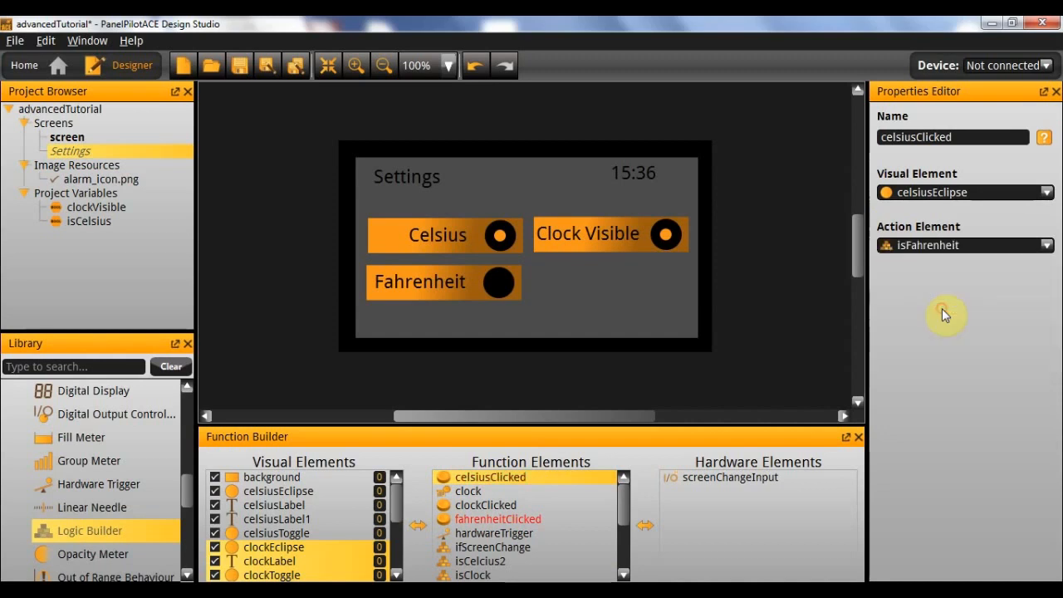
Set the action element of the fahrenheitClicked touch button to isCelcius2.
{"action": "left_click", "coordinate": [540, 518]}
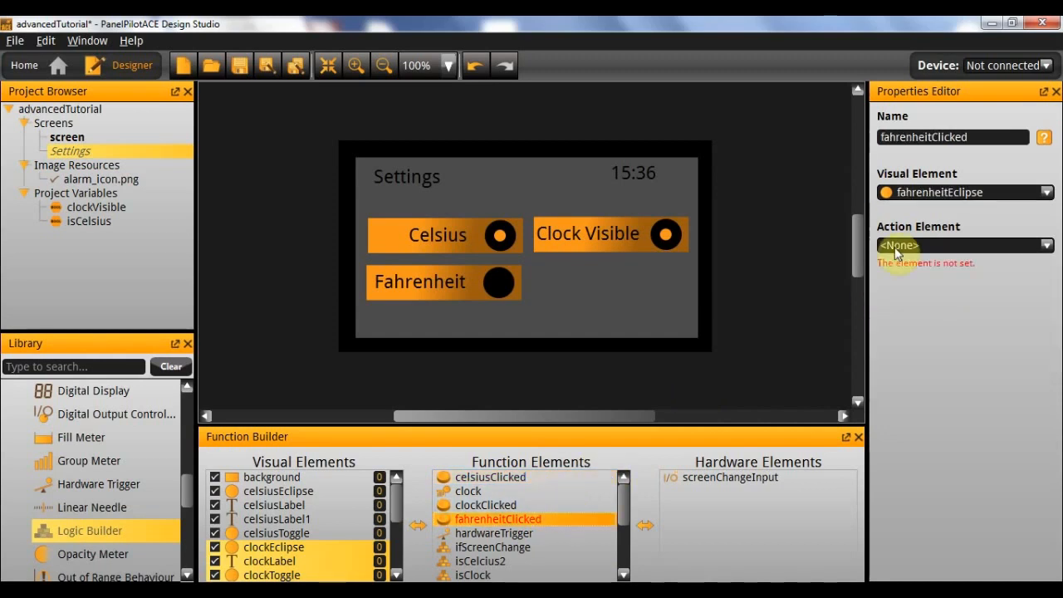
{"action": "left_click", "coordinate": [960, 245]}
{"action": "left_click", "coordinate": [964, 287]}
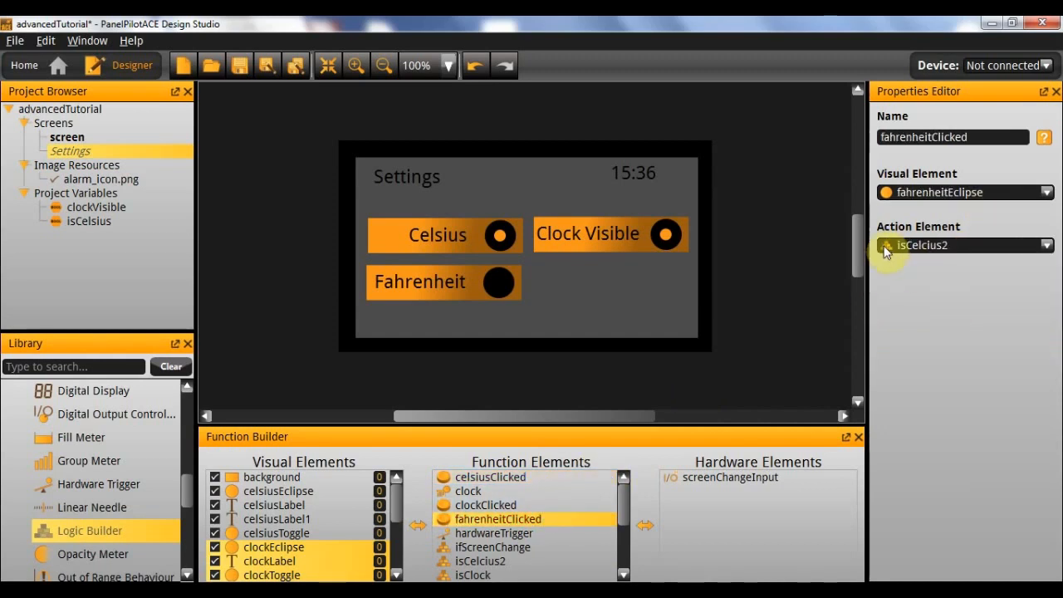
Run the project in the emulator and set digital channel 1 to ON (1) to bring up the Settings screen.
{"action": "left_click", "coordinate": [783, 292]}
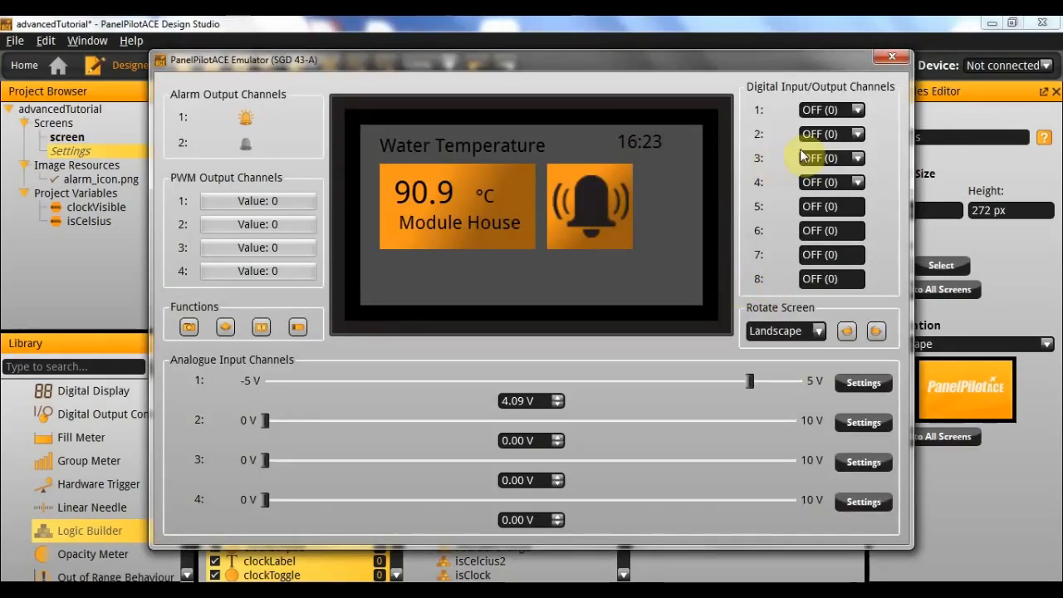
{"action": "left_click", "coordinate": [818, 114]}
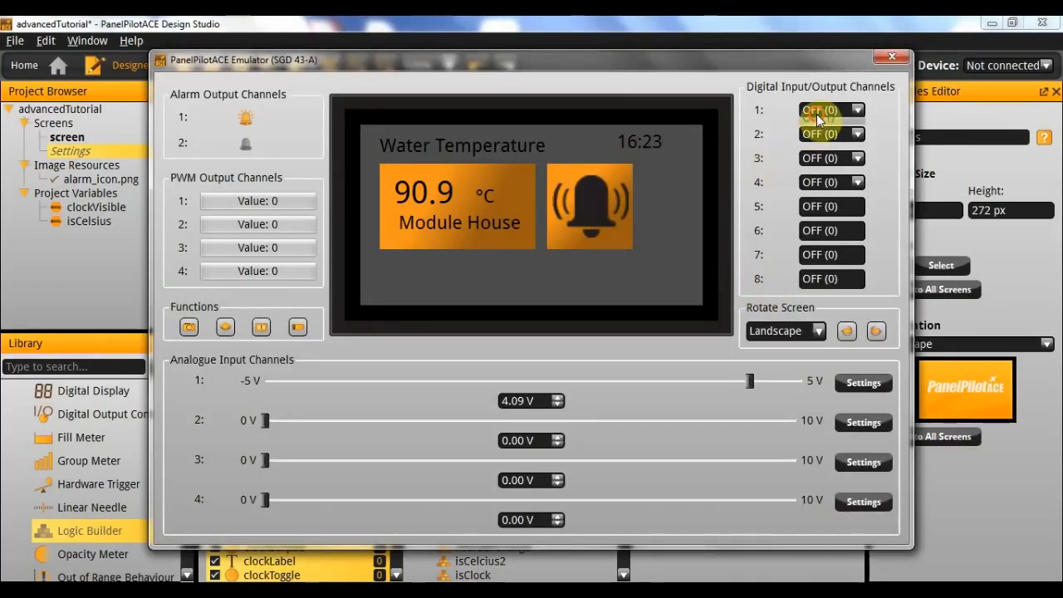
{"action": "left_click", "coordinate": [822, 135]}
Test the Clock Visible toggle on the emulated Settings screen by switching it repeatedly.
{"action": "left_click", "coordinate": [674, 204]}
{"action": "left_click", "coordinate": [674, 205]}
{"action": "left_click", "coordinate": [674, 205]}
{"action": "left_click", "coordinate": [675, 205]}
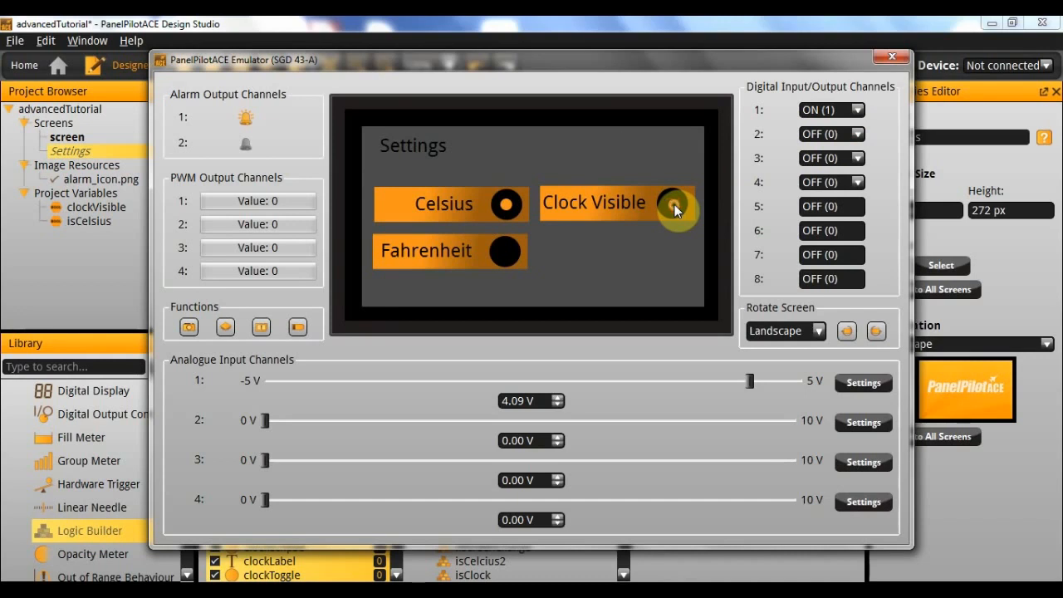
{"action": "left_click", "coordinate": [674, 204]}
Test the unit toggles by alternating between Fahrenheit and Celsius several times in the emulator.
{"action": "left_click", "coordinate": [501, 252]}
{"action": "left_click", "coordinate": [507, 211]}
{"action": "left_click", "coordinate": [503, 253]}
{"action": "left_click", "coordinate": [506, 211]}
{"action": "left_click", "coordinate": [504, 253]}
Set digital channel 1 to OFF (0) to check the Water Temperature screen, and return it to ON (1).
{"action": "left_click", "coordinate": [847, 111]}
{"action": "left_click", "coordinate": [841, 125]}
{"action": "left_click", "coordinate": [487, 194]}
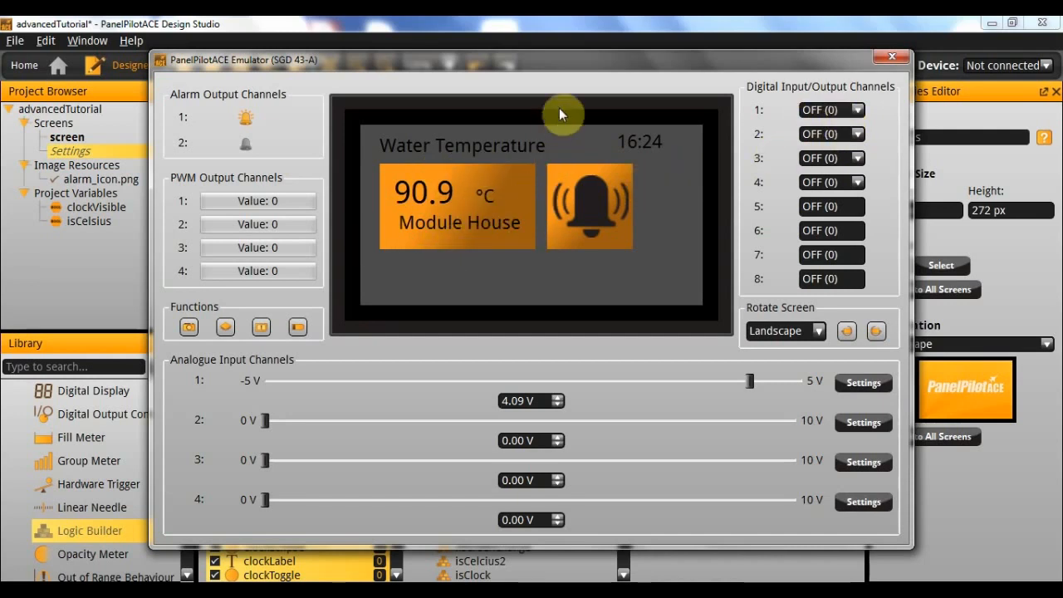
{"action": "left_click", "coordinate": [821, 110]}
{"action": "left_click", "coordinate": [829, 138]}
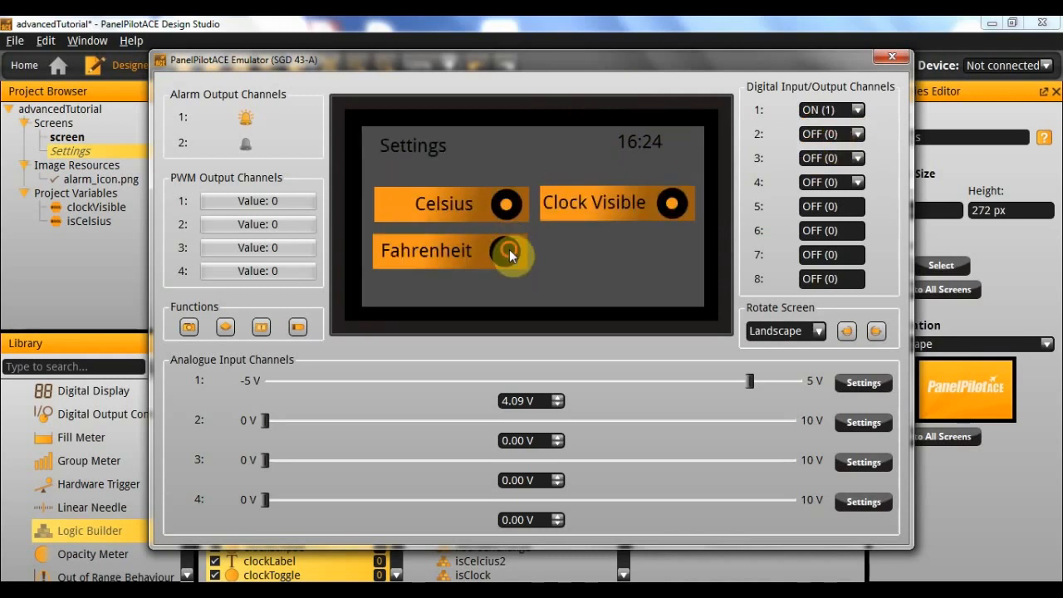
Test the Celsius and Clock Visible toggles again after returning to the Settings screen.
{"action": "left_click", "coordinate": [505, 205]}
{"action": "left_click", "coordinate": [681, 206]}
{"action": "left_click", "coordinate": [677, 208]}
{"action": "left_click", "coordinate": [677, 206]}
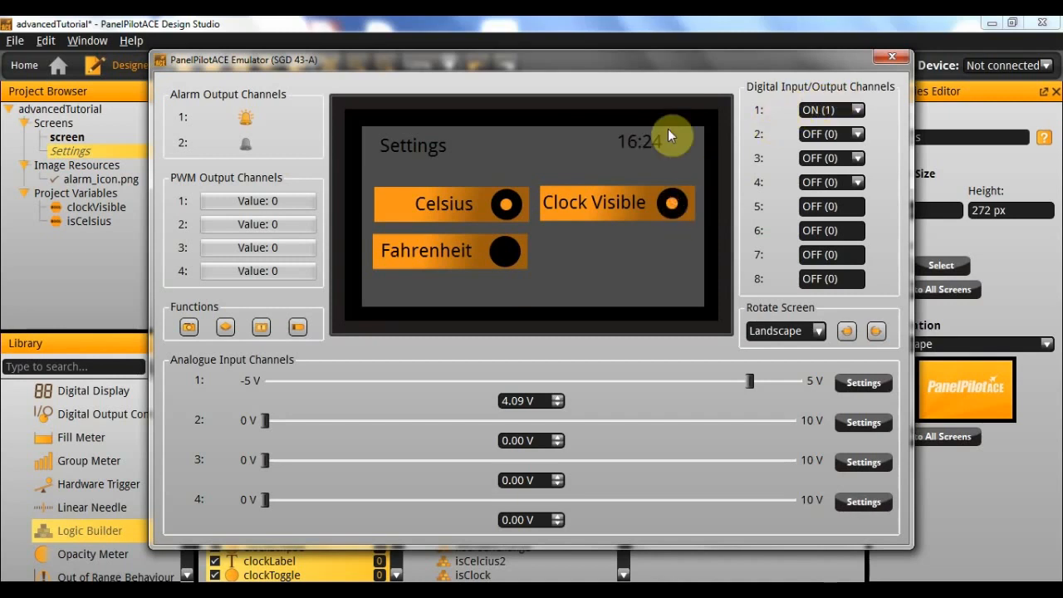